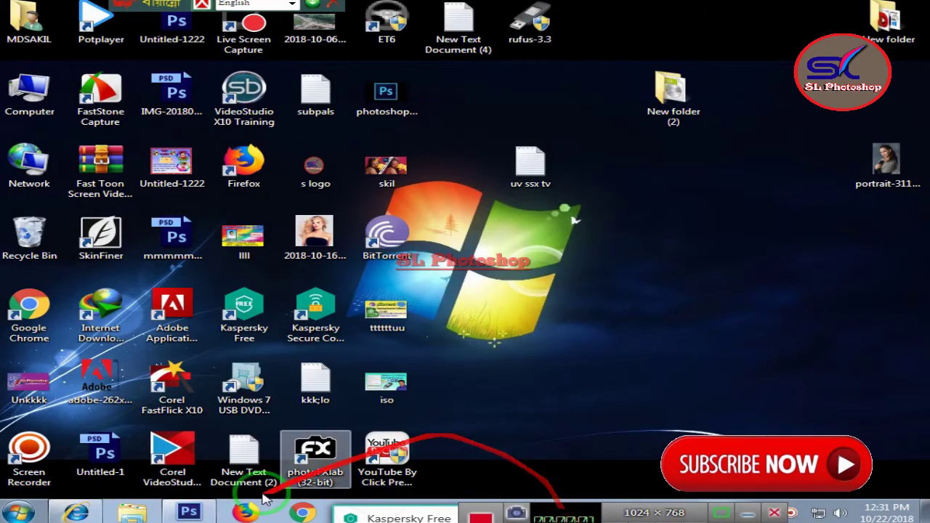
# - Refresh the desktop and switch to the portrait-3113948_1920.jpg image in Photoshop
pyautogui.rightClick(696, 301)
pyautogui.click(730, 323)
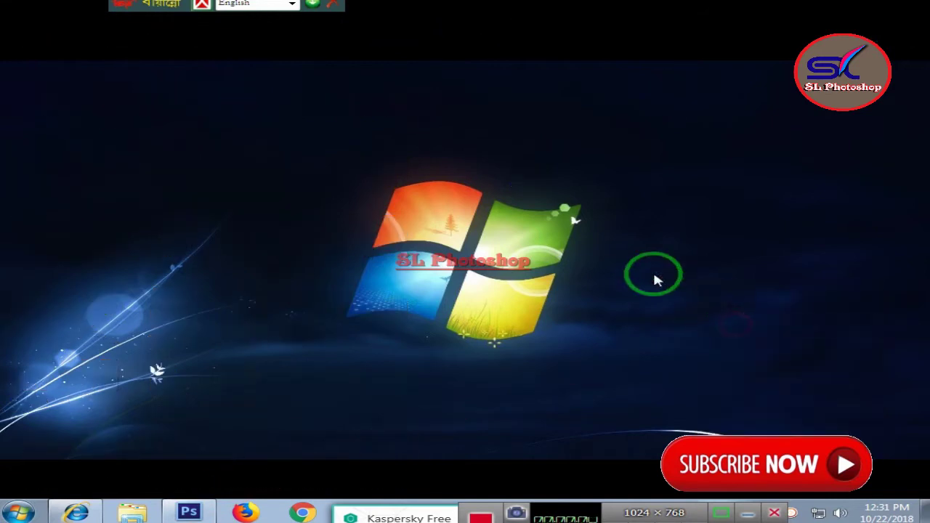
pyautogui.click(188, 512)
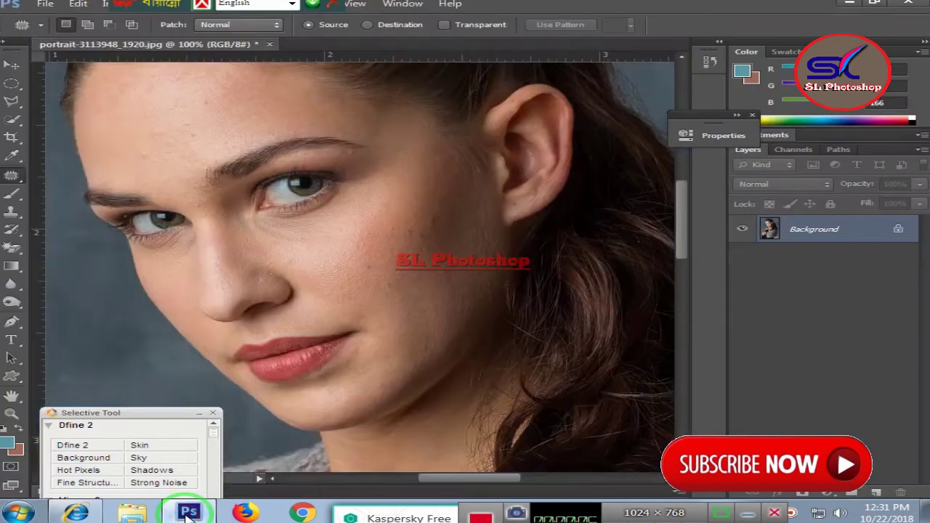
# - Zoom in on the model's cheek and show the list of healing and patch tools
pyautogui.scroll(3, 520, 274)
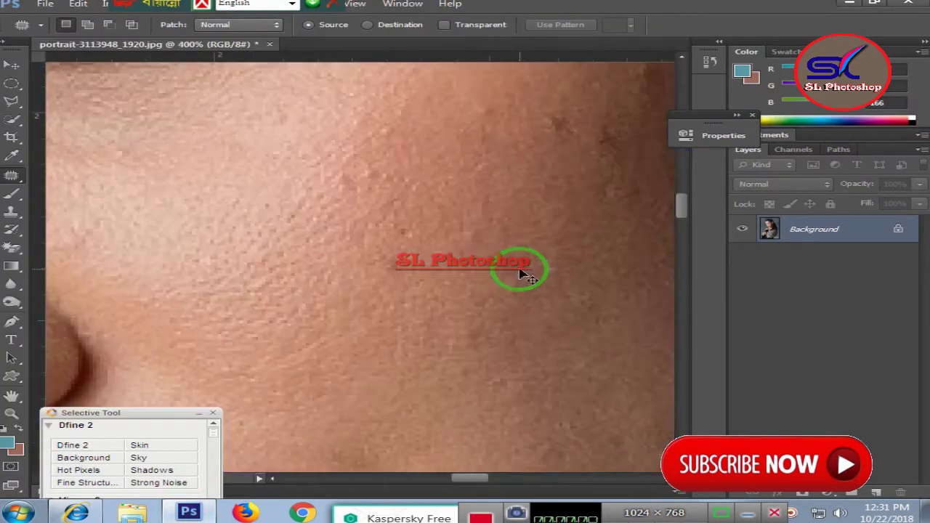
pyautogui.moveTo(468, 477)
pyautogui.mouseDown()
pyautogui.moveTo(488, 477)
pyautogui.moveTo(323, 131)
pyautogui.mouseUp()
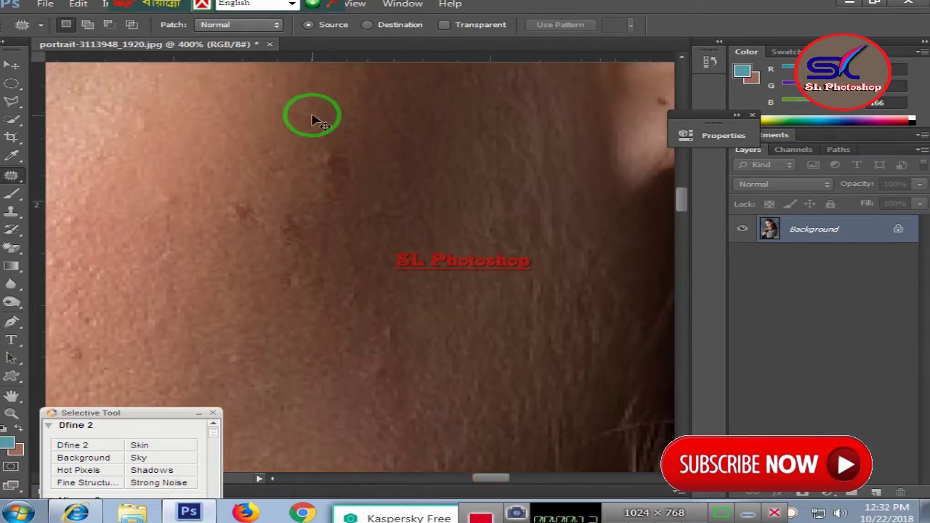
pyautogui.scroll(-2, 312, 120)
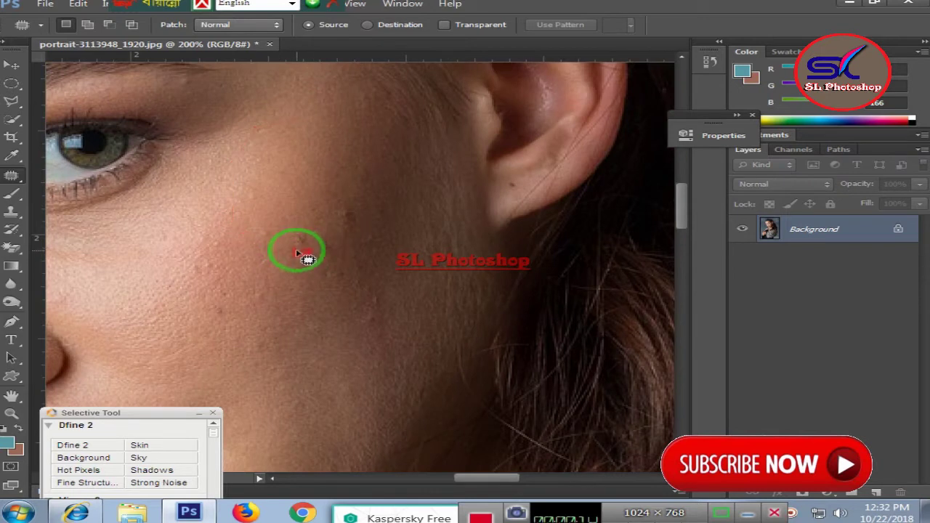
pyautogui.rightClick(24, 177)
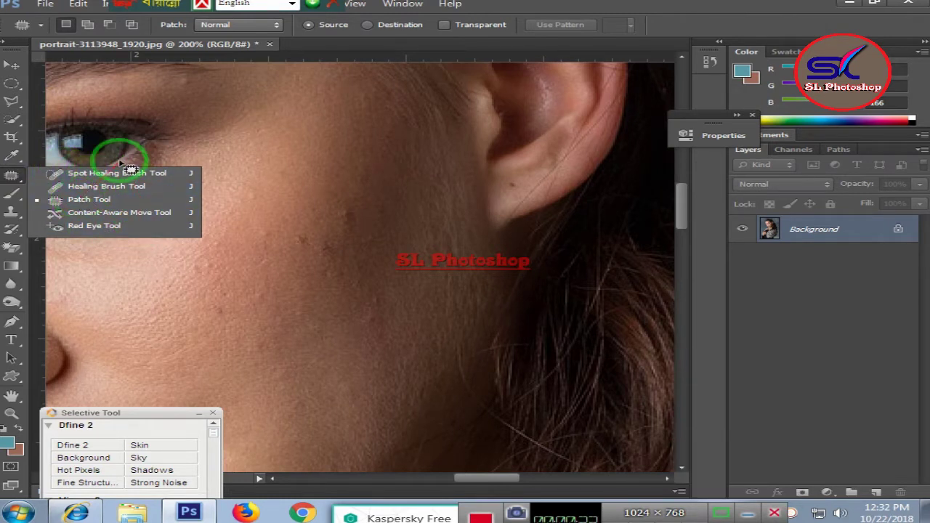
# - Try the Spot Healing Brush, then patch a cheek blemish with nearby skin using the Patch Tool
pyautogui.click(112, 172)
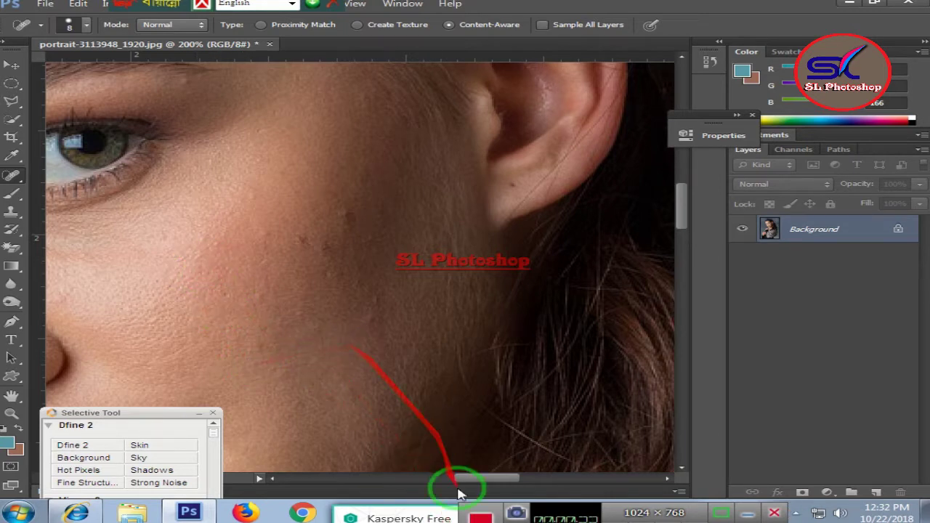
pyautogui.moveTo(473, 478); pyautogui.dragTo(484, 478)
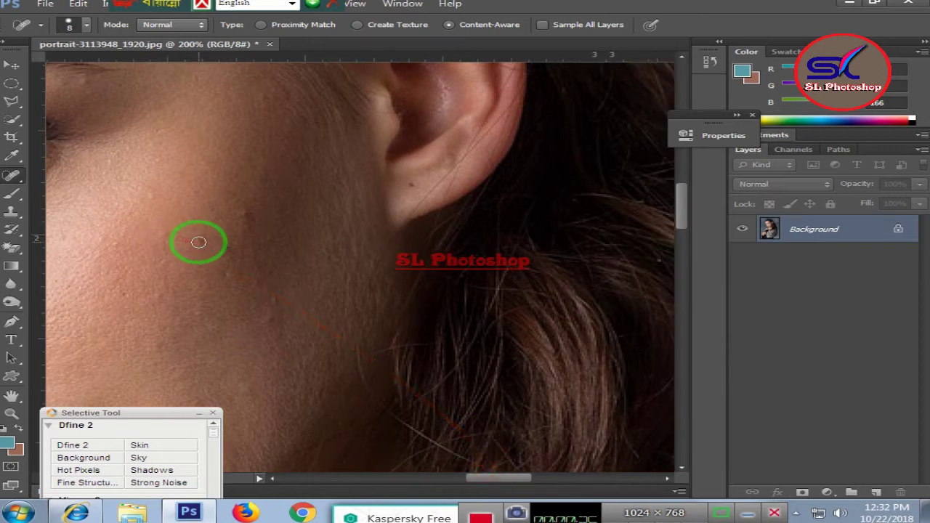
pyautogui.rightClick(12, 177)
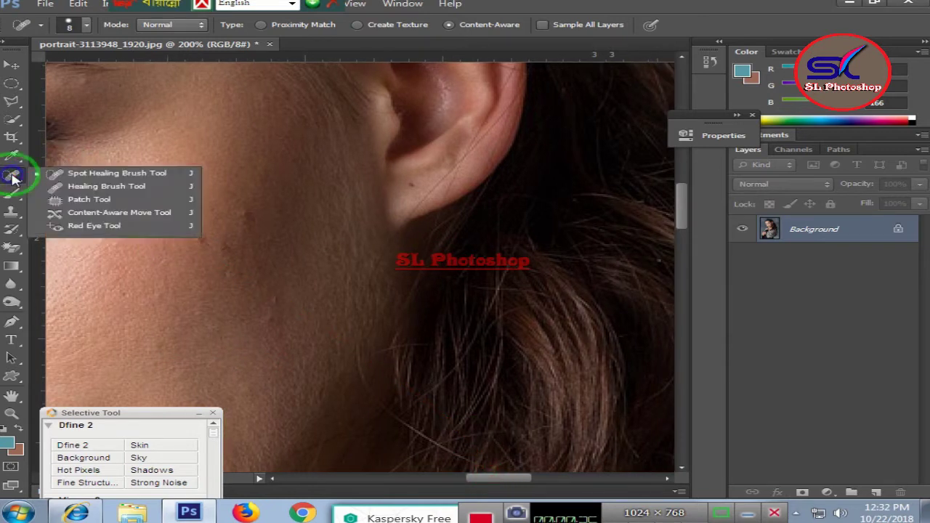
pyautogui.click(89, 204)
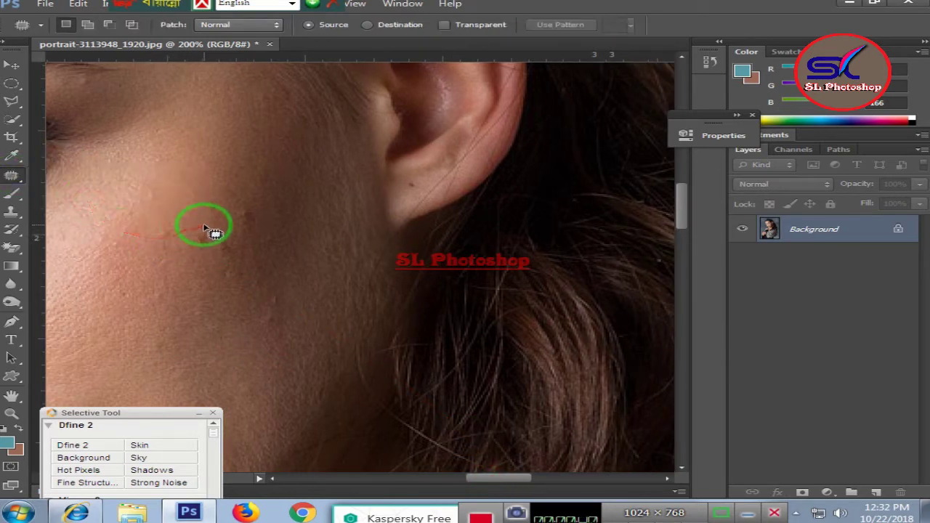
pyautogui.moveTo(205, 230); pyautogui.dragTo(136, 268)
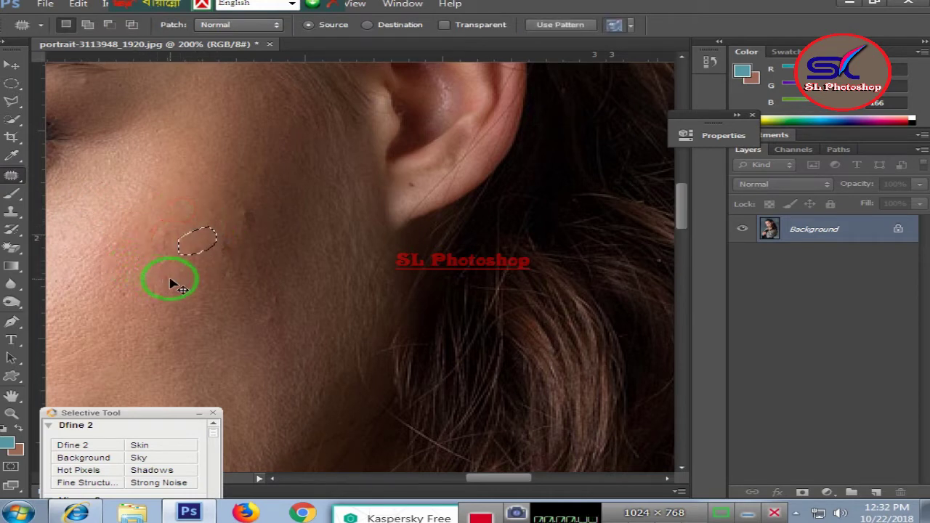
pyautogui.moveTo(236, 220)
pyautogui.mouseDown()
pyautogui.moveTo(260, 208)
pyautogui.moveTo(247, 212)
pyautogui.moveTo(239, 261)
pyautogui.mouseUp()
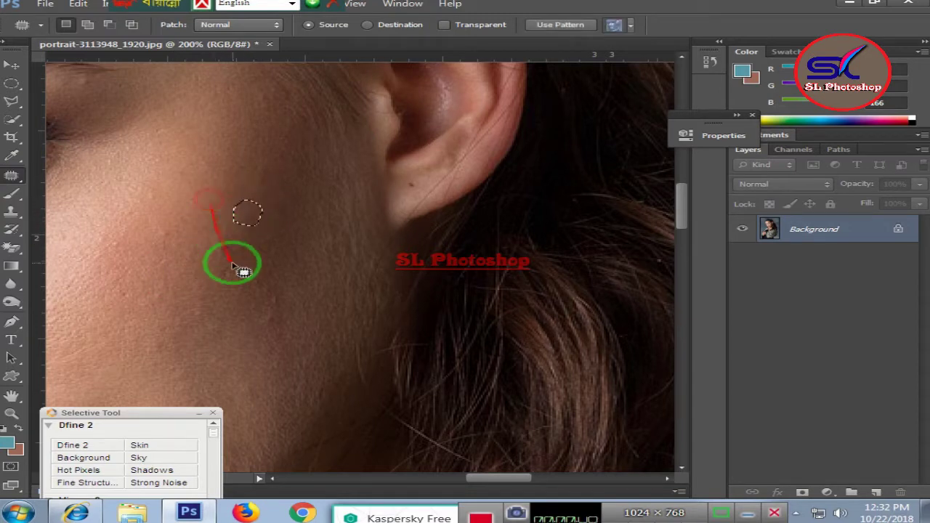
pyautogui.click(248, 253)
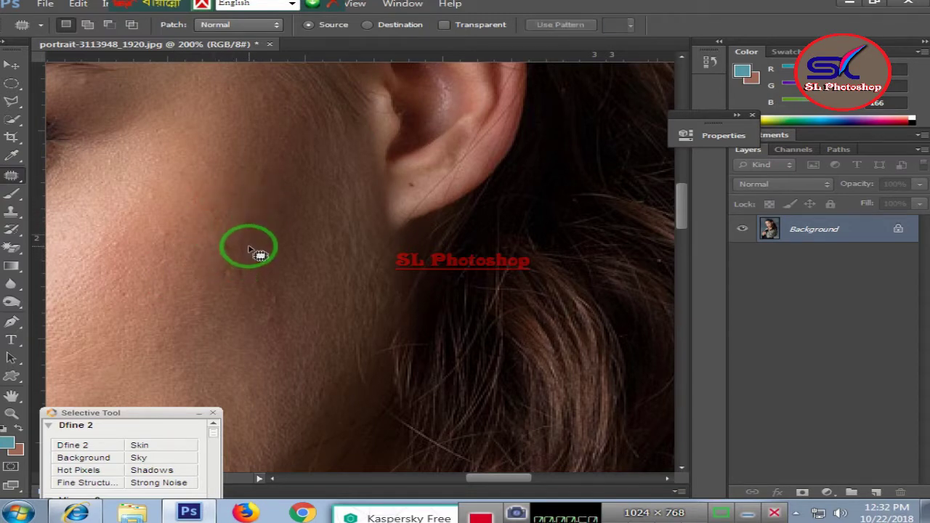
# - Patch two more cheek blemishes with clean nearby skin
pyautogui.moveTo(218, 240); pyautogui.dragTo(223, 276)
pyautogui.moveTo(240, 244)
pyautogui.mouseDown()
pyautogui.moveTo(226, 251)
pyautogui.moveTo(232, 338)
pyautogui.mouseUp()
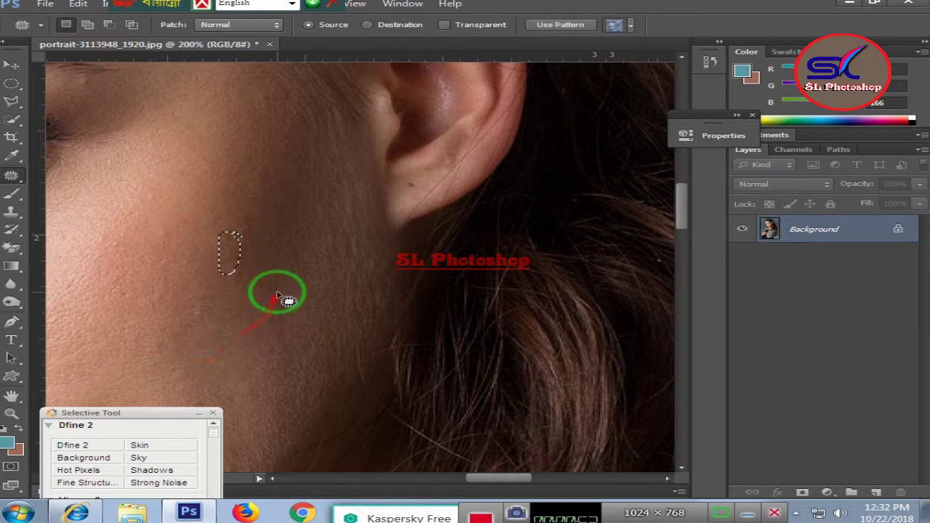
pyautogui.moveTo(284, 297)
pyautogui.mouseDown()
pyautogui.moveTo(276, 311)
pyautogui.moveTo(238, 305)
pyautogui.mouseUp()
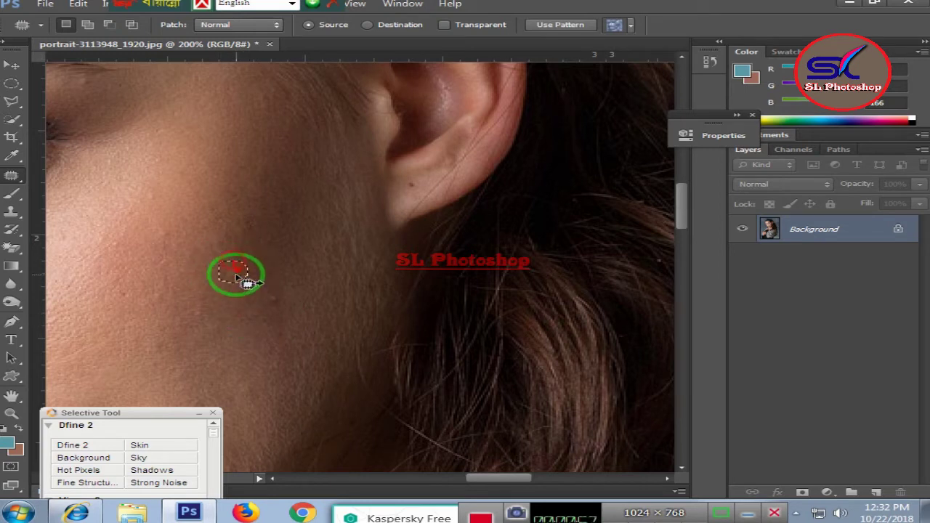
pyautogui.moveTo(228, 259)
pyautogui.mouseDown()
pyautogui.moveTo(256, 222)
pyautogui.moveTo(247, 302)
pyautogui.mouseUp()
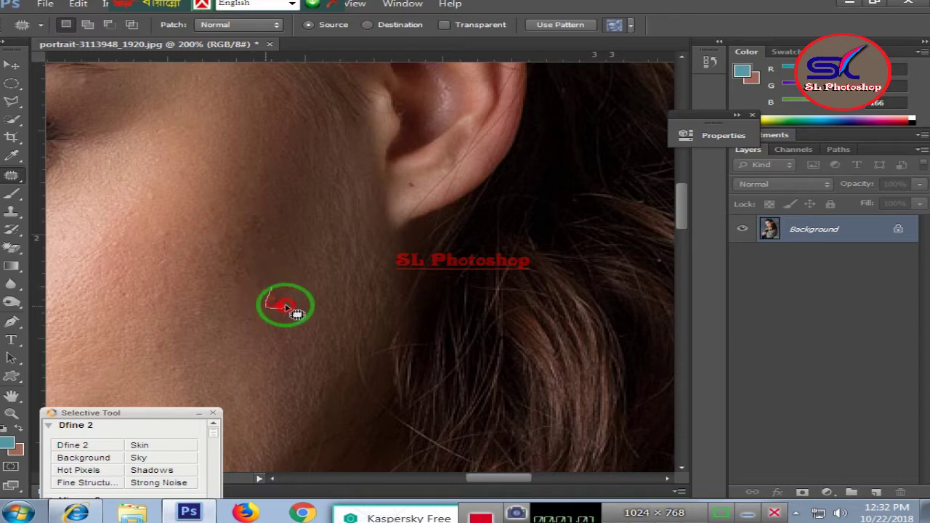
pyautogui.moveTo(287, 308); pyautogui.dragTo(225, 319)
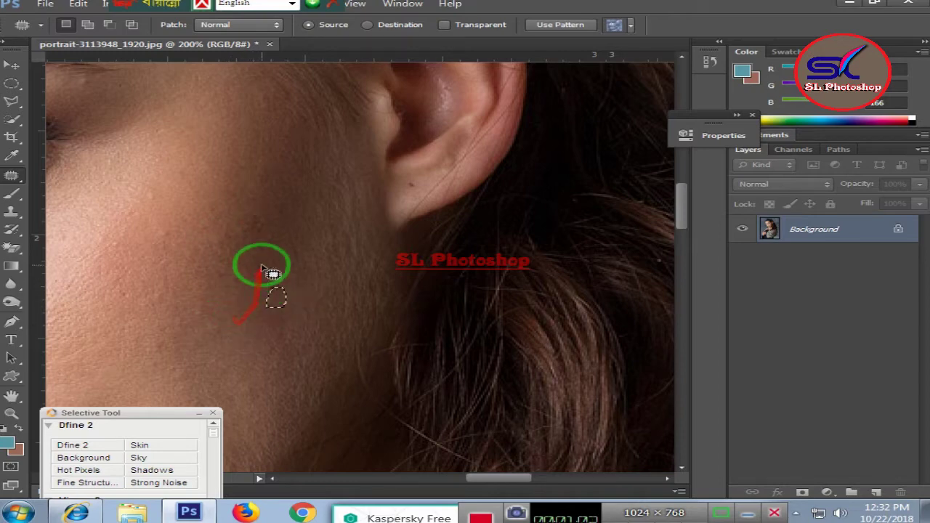
# - Patch a forehead blemish with clean skin and outline another one
pyautogui.moveTo(280, 280)
pyautogui.mouseDown()
pyautogui.moveTo(467, 482)
pyautogui.moveTo(455, 484)
pyautogui.mouseUp()
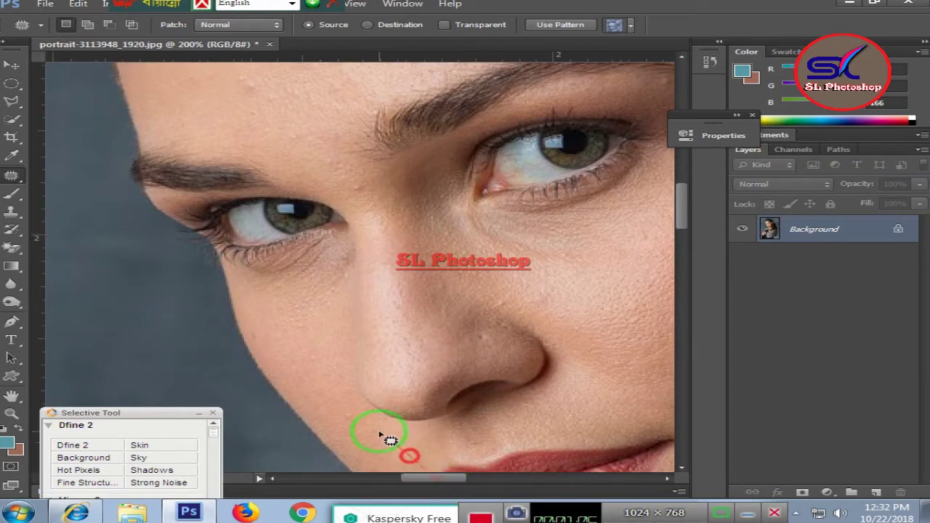
pyautogui.moveTo(379, 429); pyautogui.dragTo(308, 323)
pyautogui.scroll(2, 308, 323)
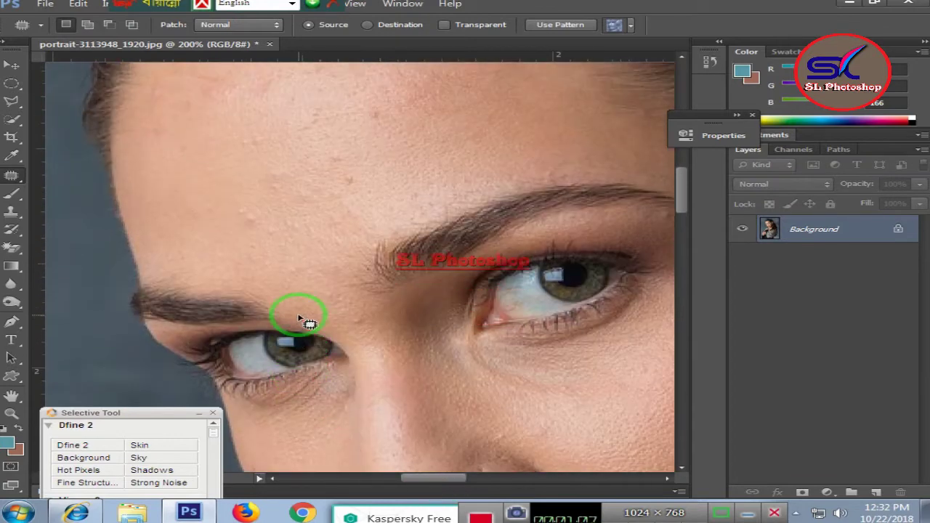
pyautogui.scroll(3, 308, 323)
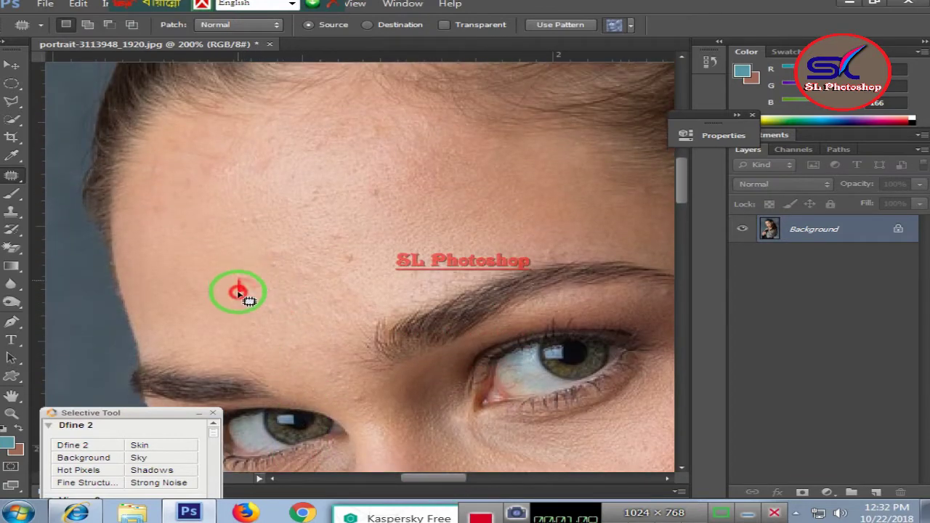
pyautogui.moveTo(239, 292); pyautogui.dragTo(274, 309)
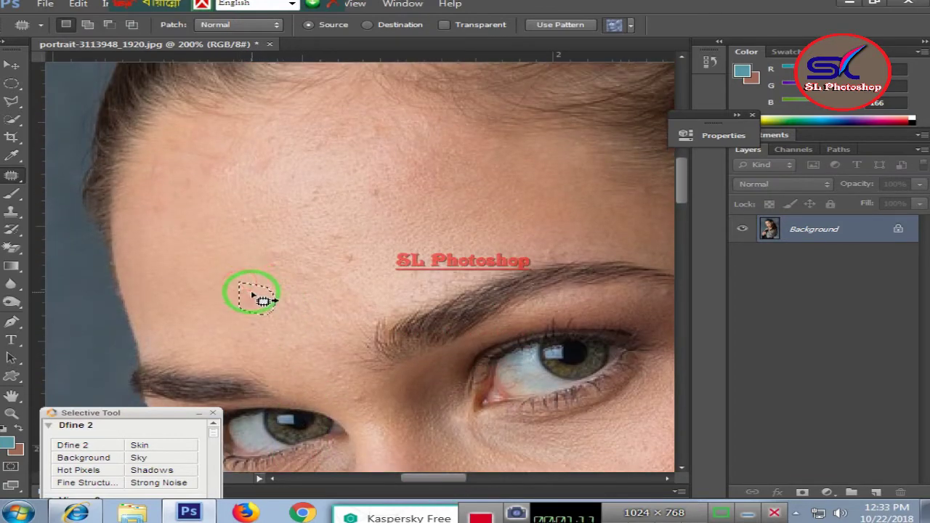
pyautogui.moveTo(235, 278); pyautogui.dragTo(284, 339)
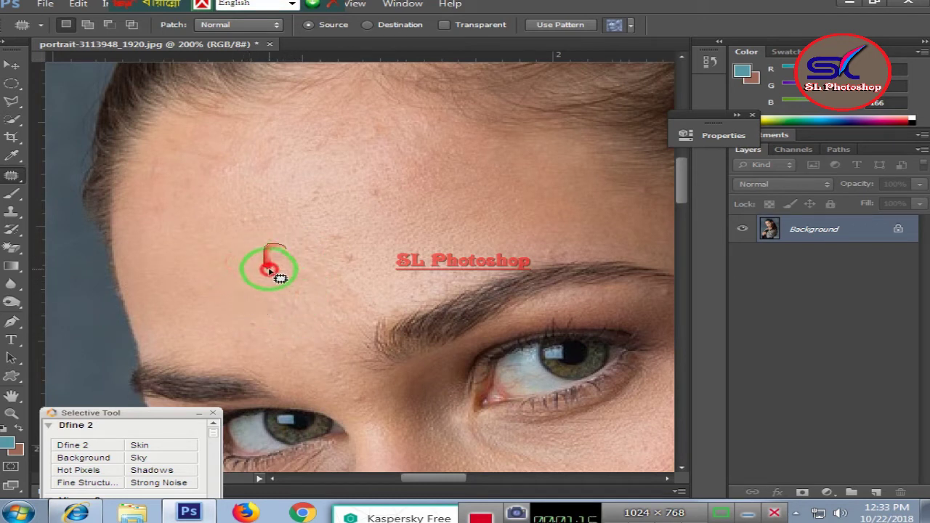
pyautogui.moveTo(263, 266)
pyautogui.mouseDown()
pyautogui.moveTo(276, 242)
pyautogui.moveTo(267, 261)
pyautogui.moveTo(361, 261)
pyautogui.moveTo(326, 262)
pyautogui.moveTo(370, 176)
pyautogui.moveTo(368, 224)
pyautogui.mouseUp()
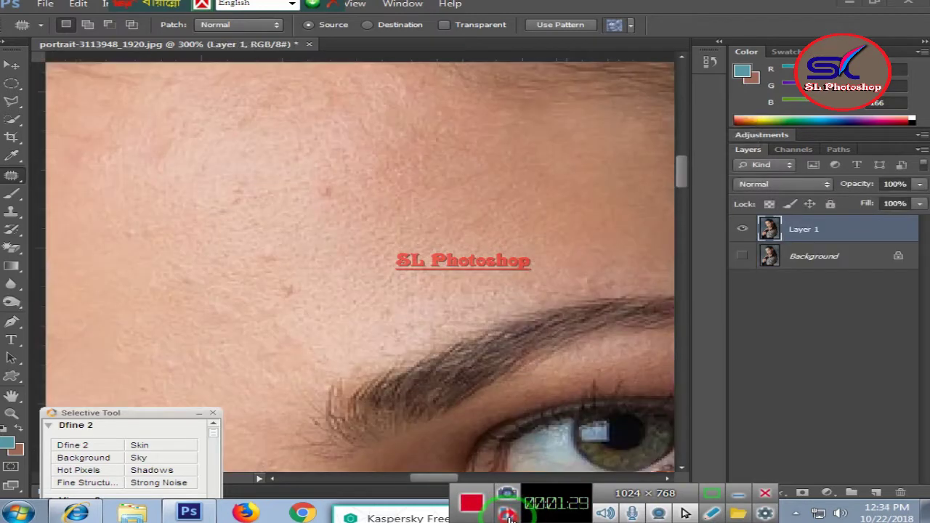
# - Patch several spots across the forehead with clean surrounding skin
pyautogui.click(509, 516)
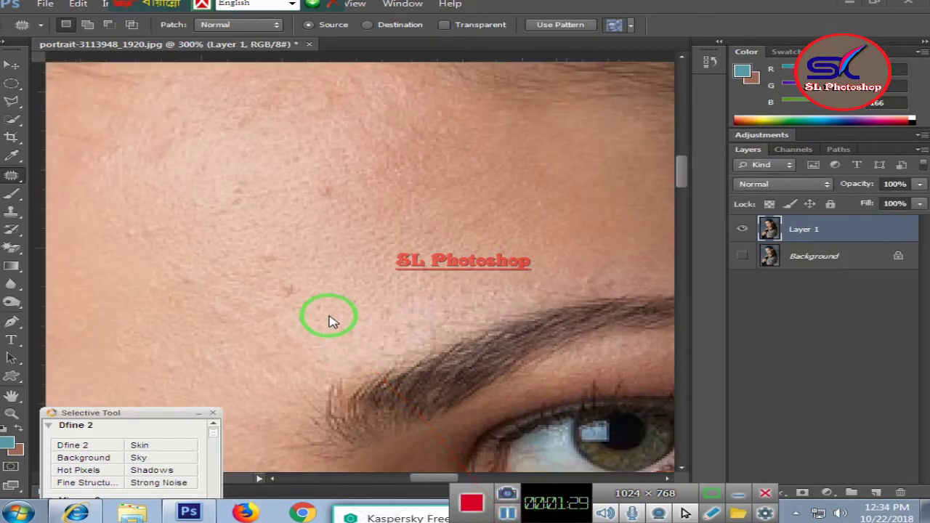
pyautogui.moveTo(329, 322)
pyautogui.mouseDown()
pyautogui.moveTo(335, 210)
pyautogui.moveTo(361, 204)
pyautogui.moveTo(334, 207)
pyautogui.mouseUp()
pyautogui.scroll(1, 311, 165)
pyautogui.scroll(2, 322, 170)
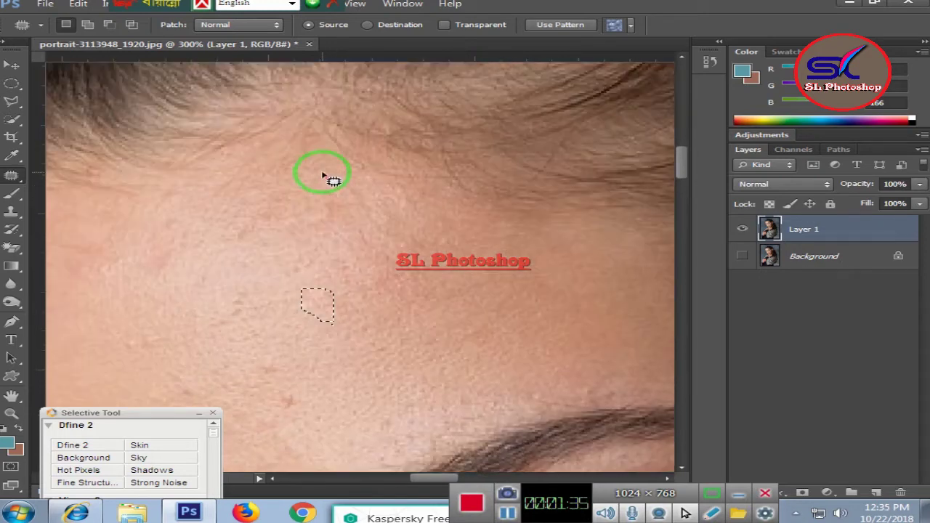
pyautogui.moveTo(310, 396)
pyautogui.mouseDown()
pyautogui.moveTo(328, 394)
pyautogui.moveTo(312, 398)
pyautogui.mouseUp()
pyautogui.moveTo(249, 373); pyautogui.dragTo(286, 365)
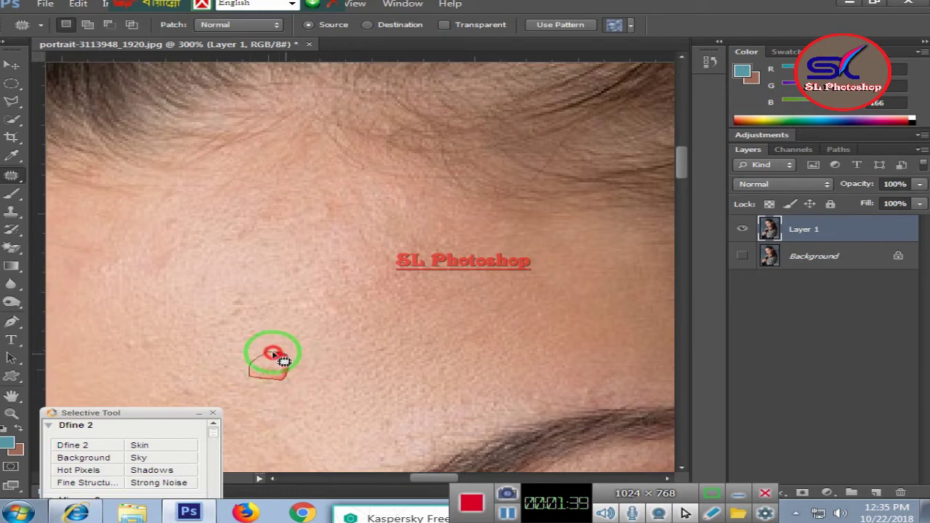
pyautogui.moveTo(201, 254)
pyautogui.mouseDown()
pyautogui.moveTo(190, 266)
pyautogui.moveTo(181, 242)
pyautogui.mouseUp()
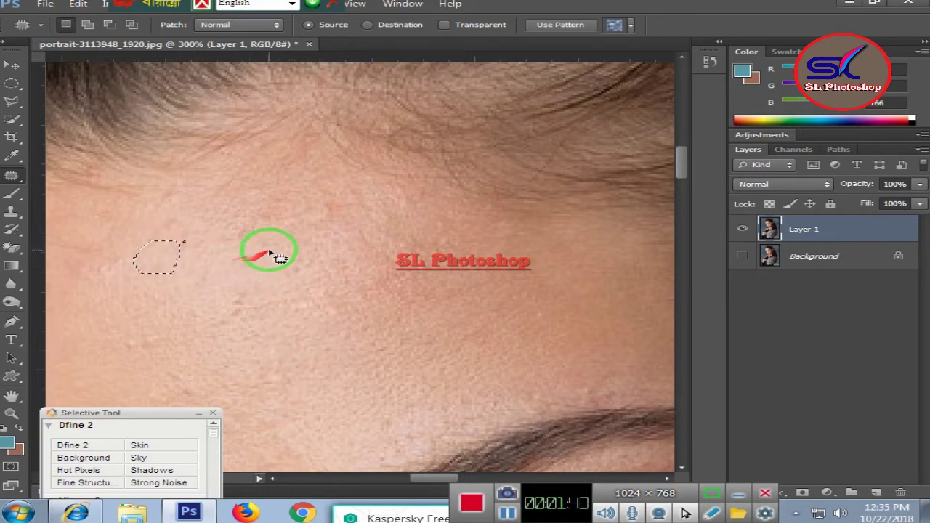
pyautogui.moveTo(330, 196)
pyautogui.mouseDown()
pyautogui.moveTo(305, 217)
pyautogui.moveTo(315, 245)
pyautogui.mouseUp()
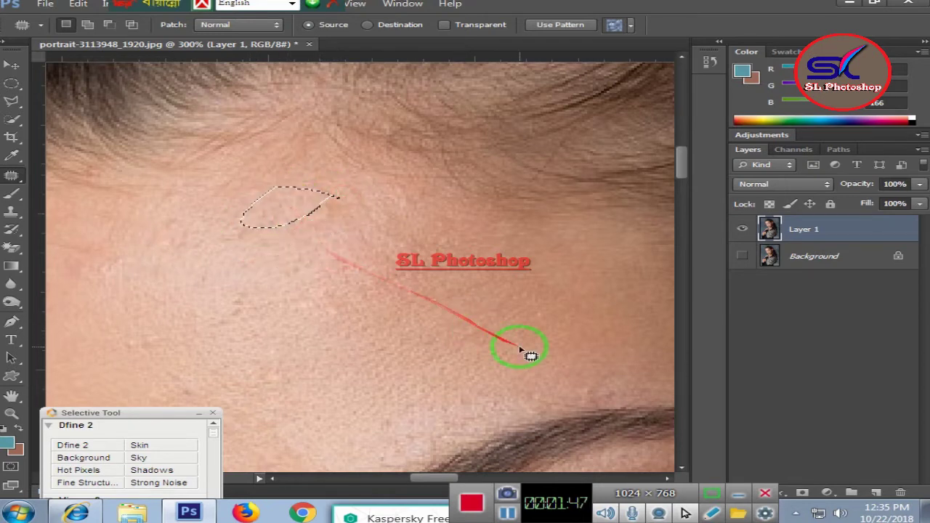
pyautogui.click(318, 191)
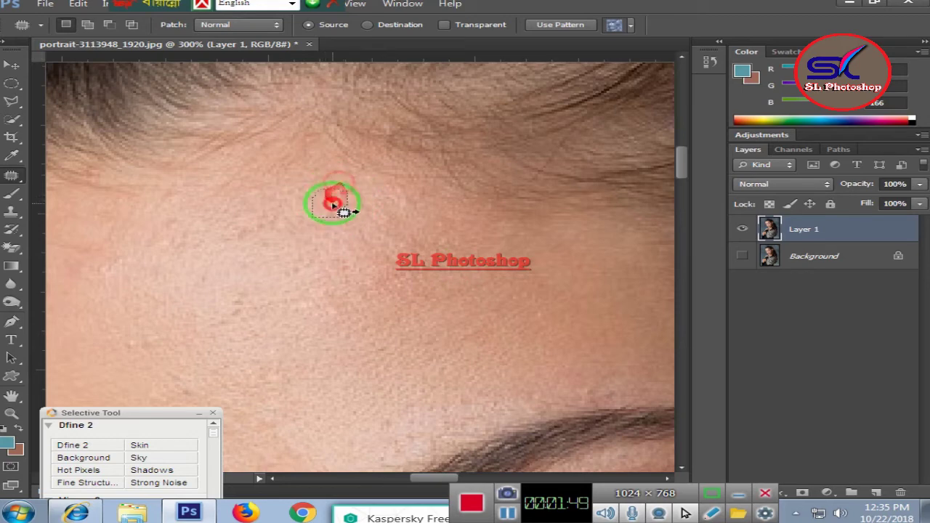
pyautogui.moveTo(333, 206); pyautogui.dragTo(497, 300)
# - Zoom out to review the face, then zoom back in on the next blemish
pyautogui.hotkey('ctrl', '-')
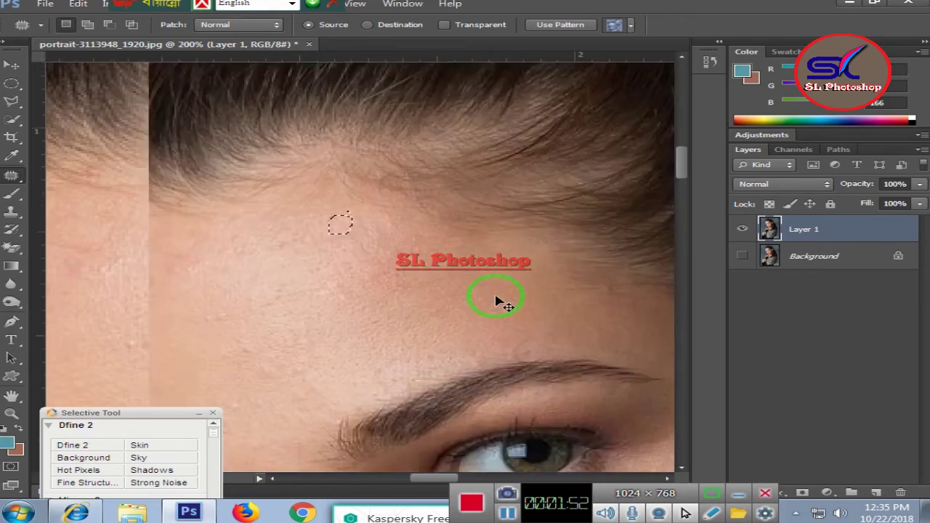
pyautogui.hotkey('ctrl', '-')
pyautogui.hotkey('ctrl', '-')
pyautogui.hotkey('ctrl', '+')
pyautogui.hotkey('ctrl', '+')
pyautogui.hotkey('ctrl', '+')
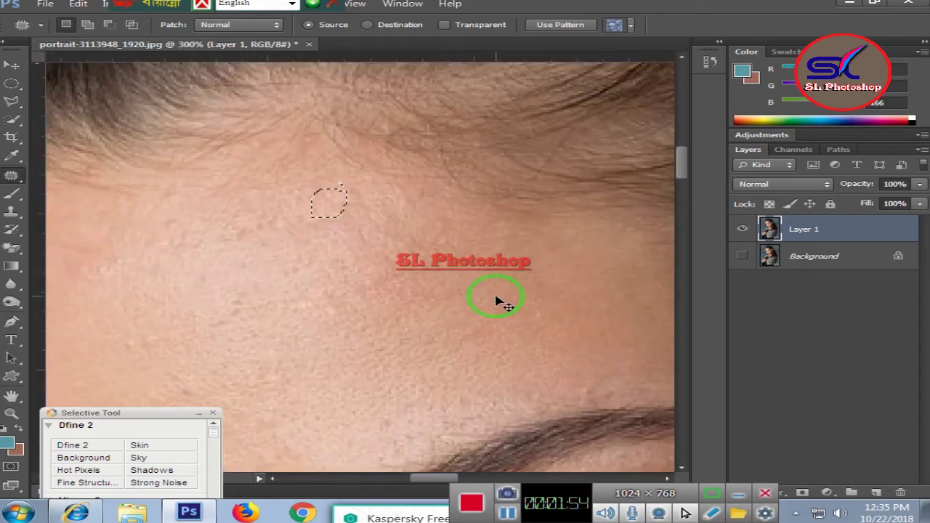
pyautogui.moveTo(449, 481)
pyautogui.mouseDown()
pyautogui.moveTo(416, 480)
pyautogui.moveTo(426, 478)
pyautogui.mouseUp()
pyautogui.scroll(-2, 446, 384)
pyautogui.scroll(-2, 445, 389)
pyautogui.scroll(-1, 435, 479)
pyautogui.scroll(2, 347, 201)
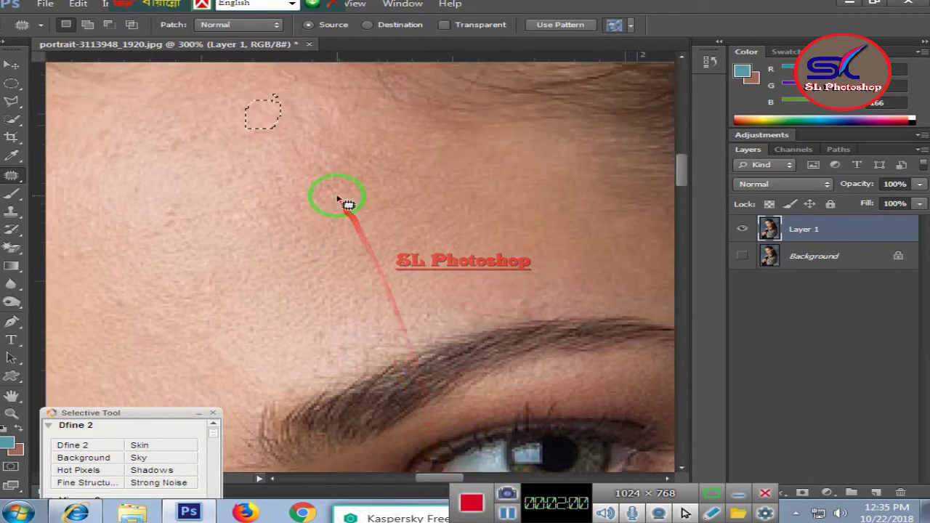
pyautogui.scroll(2, 346, 201)
pyautogui.moveTo(123, 187); pyautogui.dragTo(211, 334)
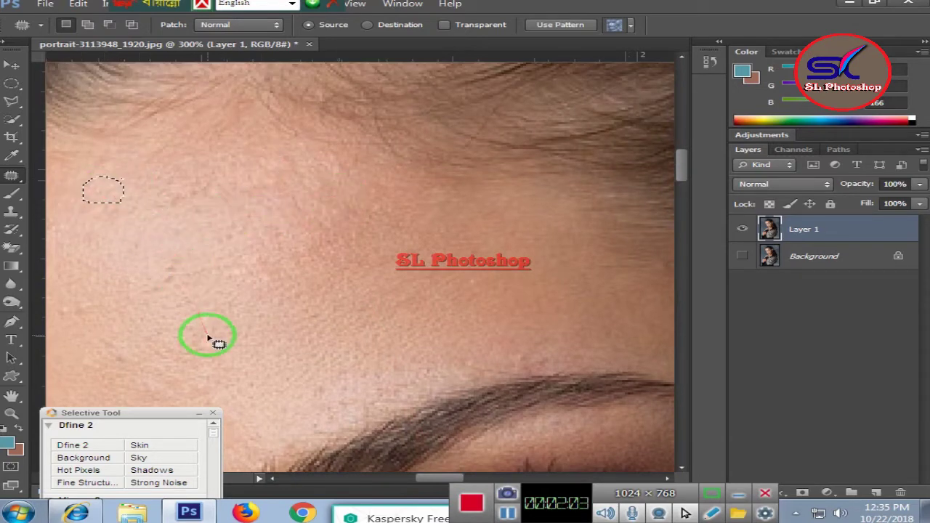
# - Patch a cheek blemish with clean skin, deselect, and zoom out to the whole portrait
pyautogui.scroll(-2, 339, 328)
pyautogui.scroll(-2, 570, 357)
pyautogui.scroll(-2, 578, 361)
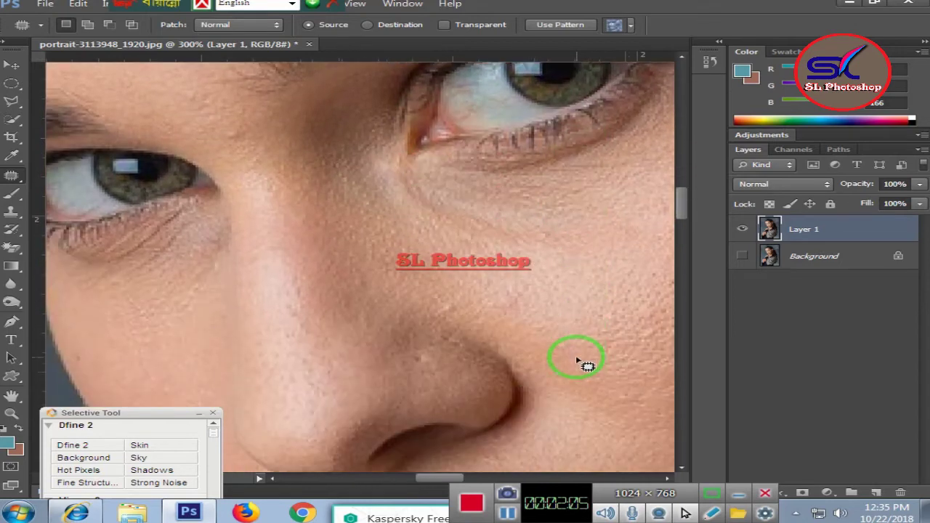
pyautogui.scroll(-2, 579, 363)
pyautogui.scroll(-2, 579, 363)
pyautogui.scroll(-1, 580, 363)
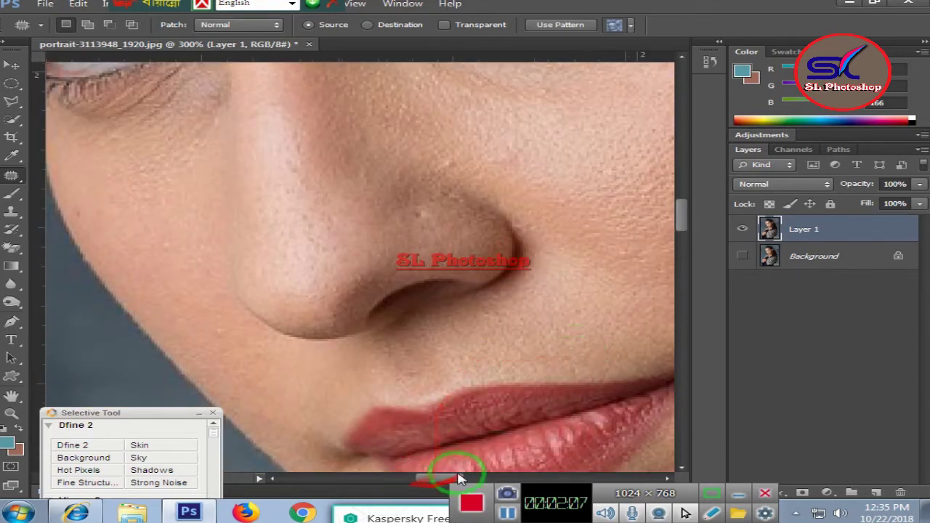
pyautogui.moveTo(454, 478); pyautogui.dragTo(483, 478)
pyautogui.scroll(3, 480, 381)
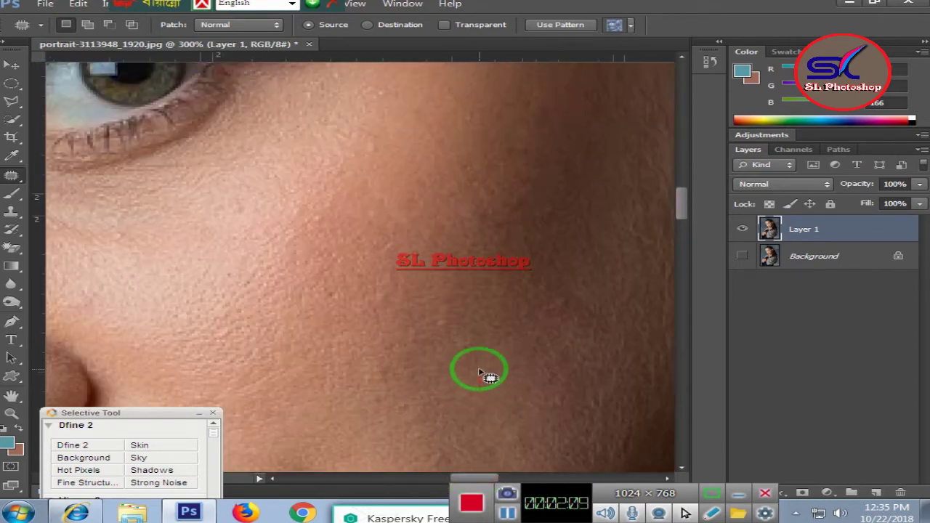
pyautogui.scroll(3, 480, 378)
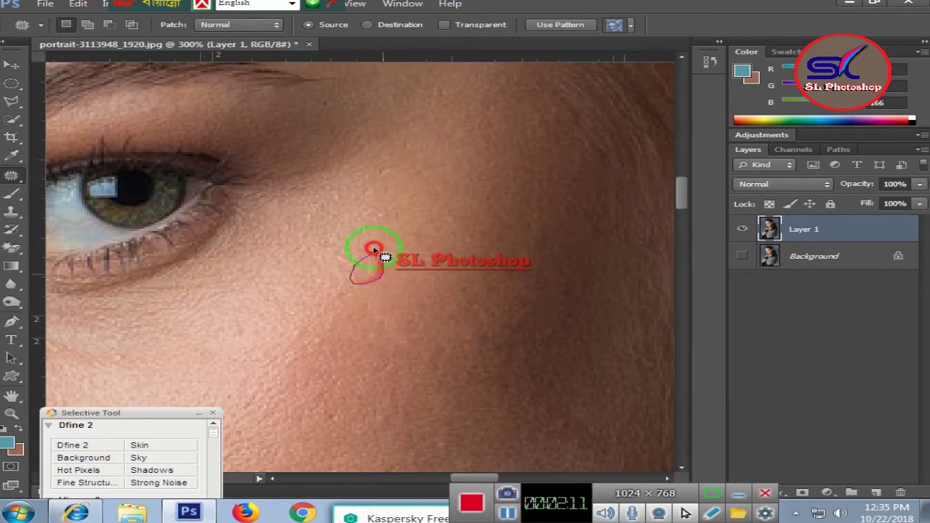
pyautogui.moveTo(383, 270); pyautogui.dragTo(456, 310)
pyautogui.scroll(2, 479, 291)
pyautogui.scroll(3, 494, 284)
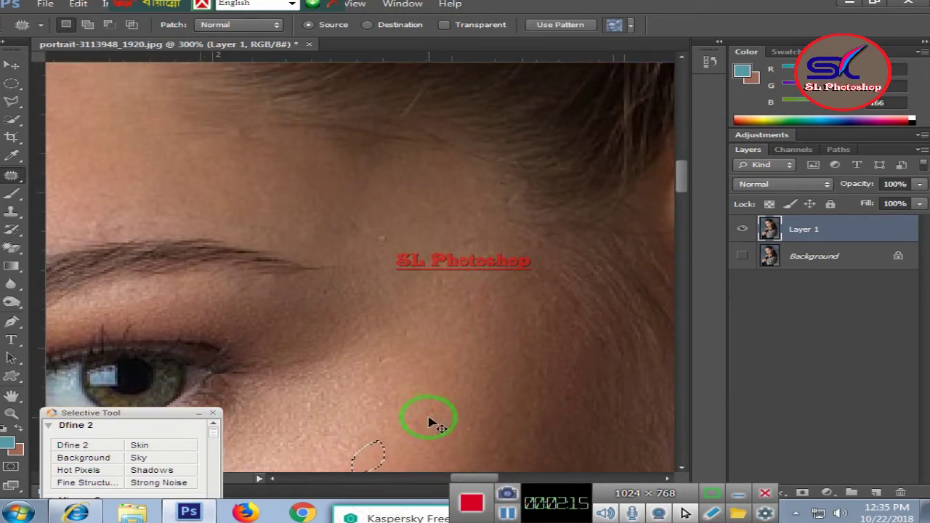
pyautogui.hotkey('ctrl', 'd')
pyautogui.hotkey('ctrl', '-')
pyautogui.hotkey('ctrl', '0')
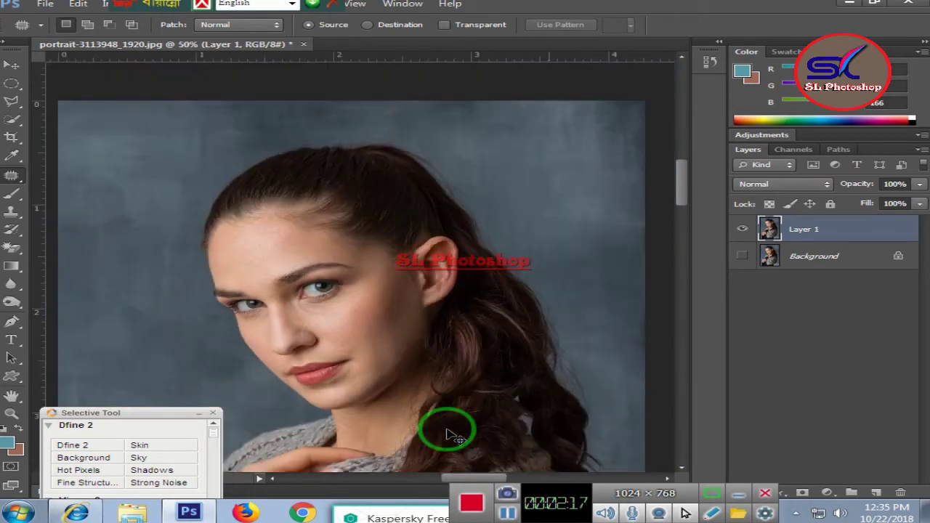
pyautogui.hotkey('ctrl', '1')
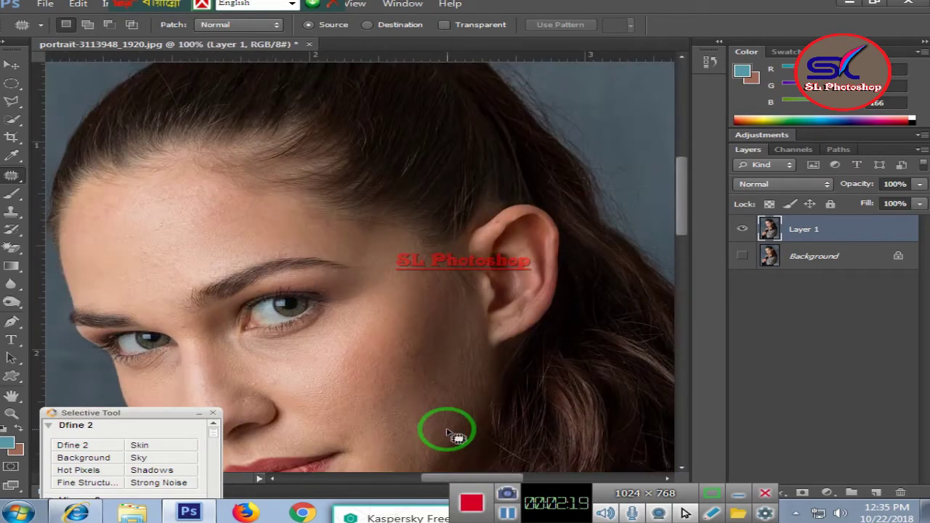
pyautogui.click(741, 256)
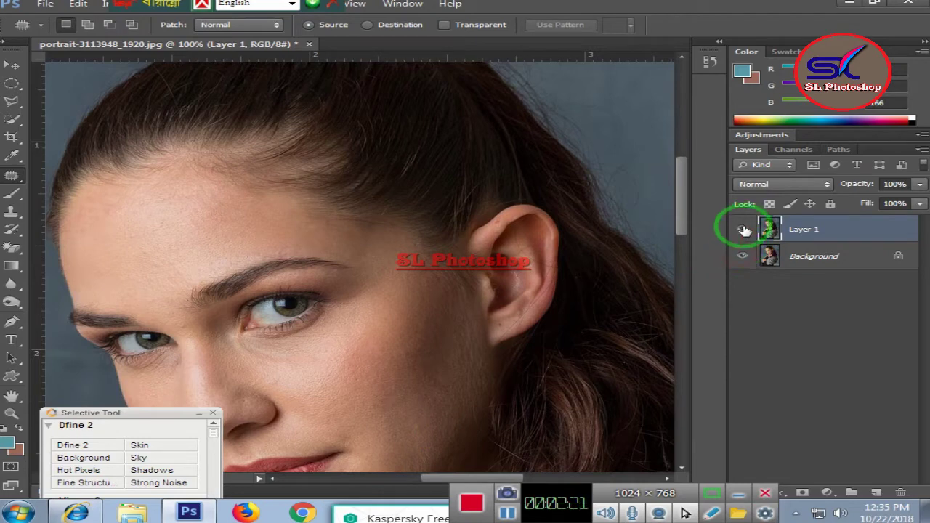
pyautogui.click(742, 229)
pyautogui.click(743, 230)
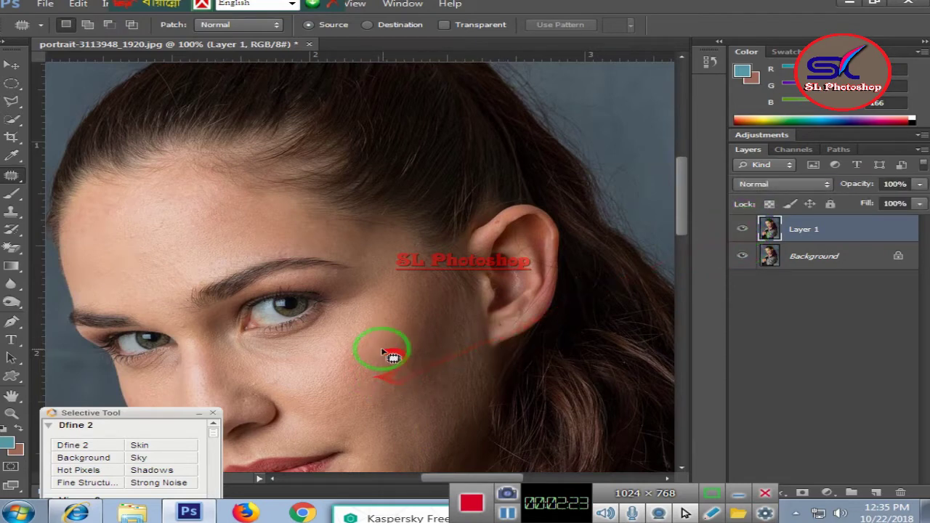
pyautogui.click(743, 230)
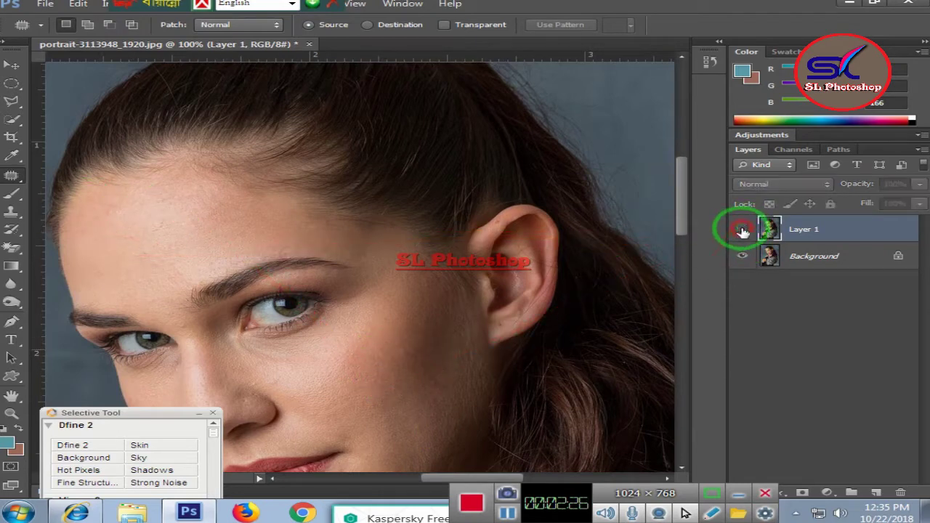
pyautogui.click(742, 230)
pyautogui.click(742, 229)
pyautogui.click(742, 230)
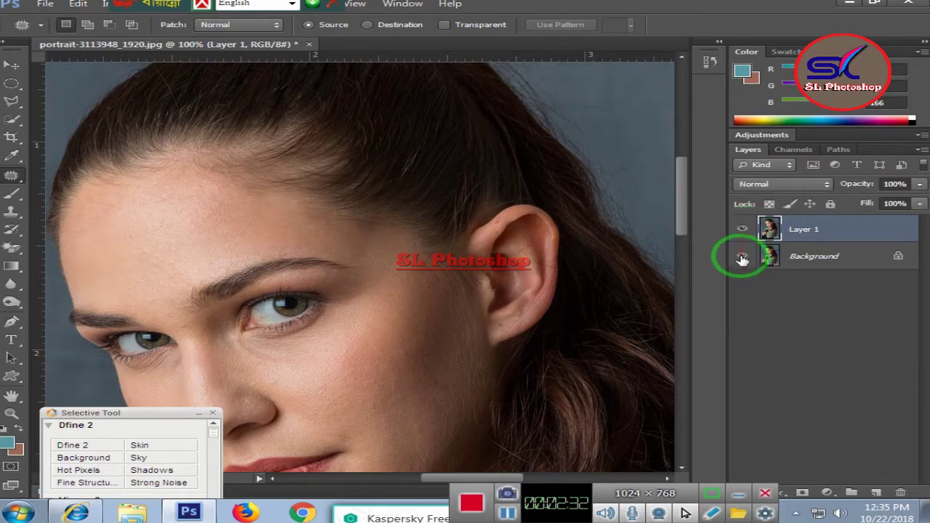
pyautogui.click(741, 256)
pyautogui.hotkey('ctrl', '+')
pyautogui.hotkey('ctrl', '+')
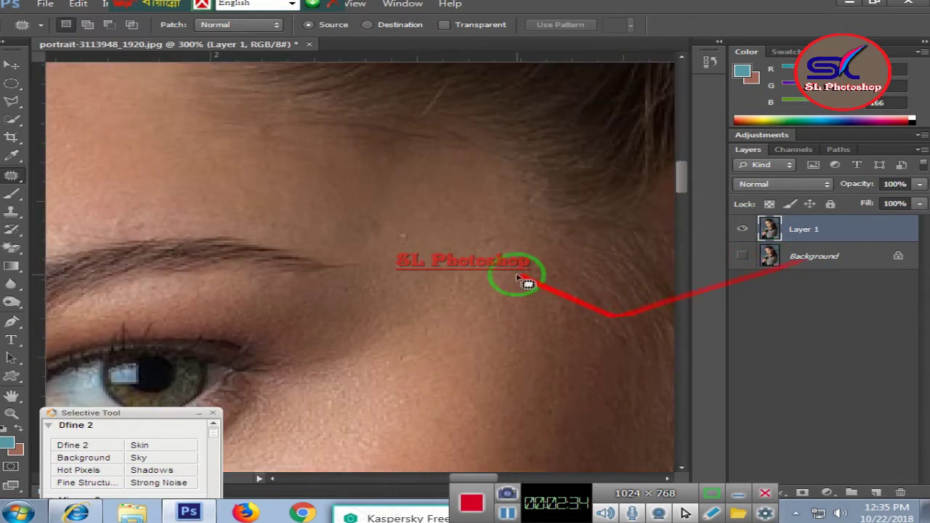
# - Patch the spot near the outer end of the eyebrow, then show the healing tools list
pyautogui.moveTo(427, 247)
pyautogui.mouseDown()
pyautogui.moveTo(422, 234)
pyautogui.moveTo(441, 250)
pyautogui.mouseUp()
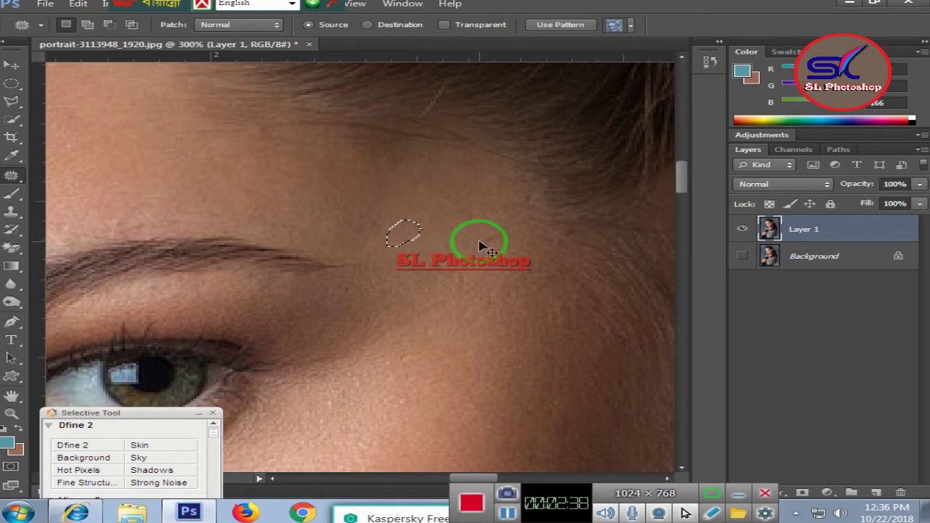
pyautogui.scroll(-3, 480, 244)
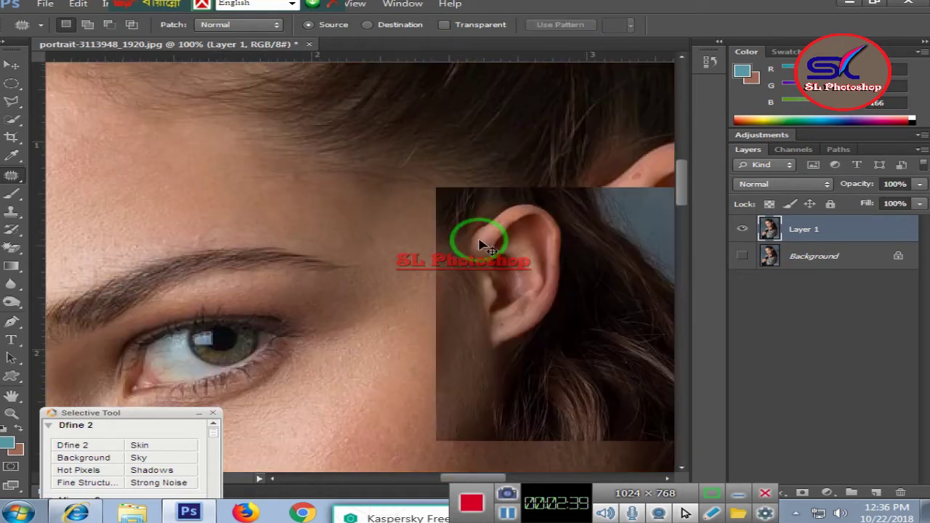
pyautogui.scroll(-2, 480, 244)
pyautogui.scroll(1, 479, 244)
pyautogui.scroll(1, 479, 245)
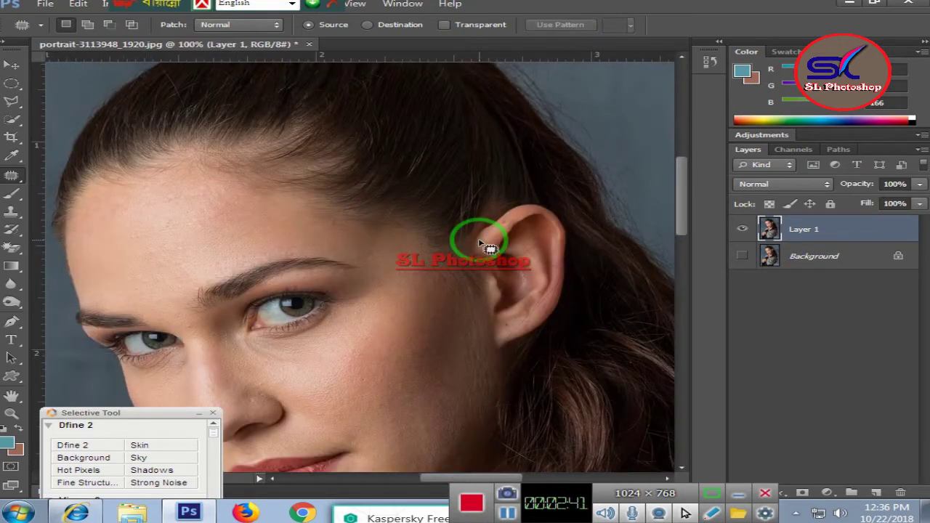
pyautogui.scroll(-1, 443, 394)
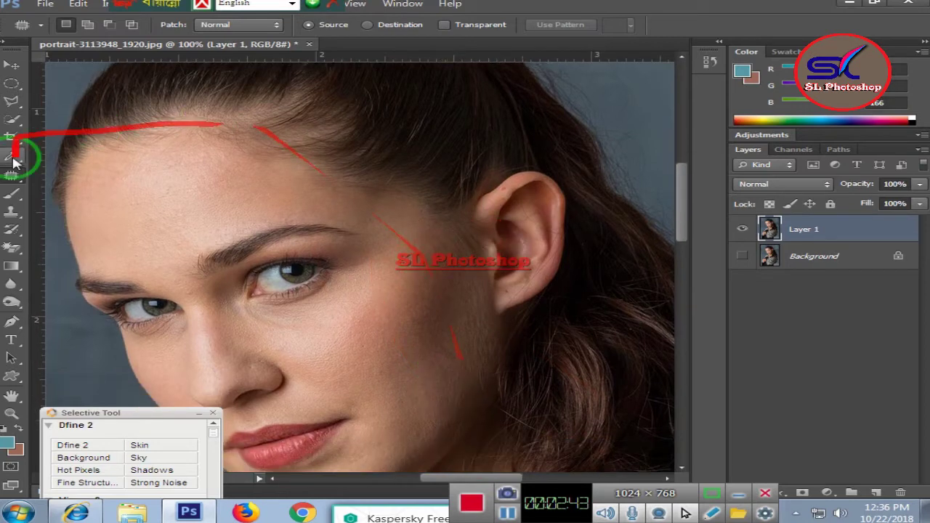
pyautogui.rightClick(13, 172)
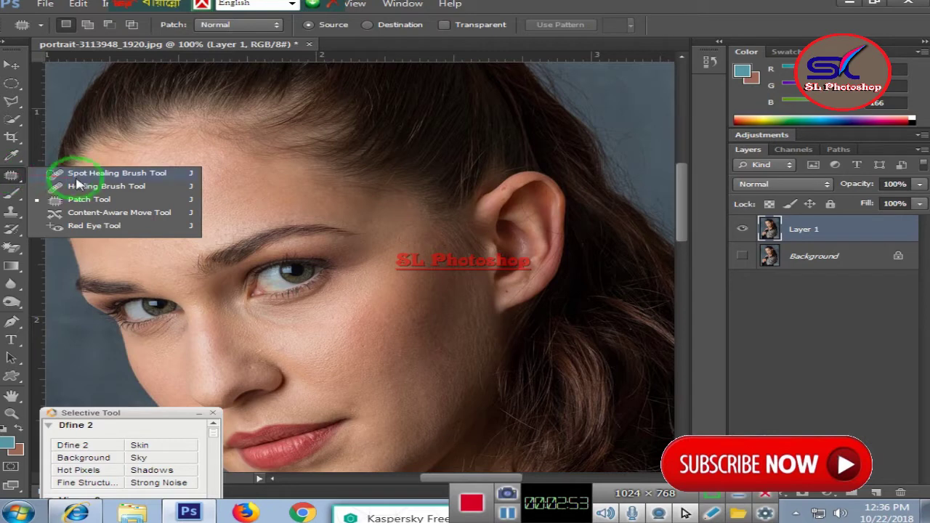
# - Try the Healing Brush, dismiss its missing-source warning, and switch to the Mixer Brush Tool
pyautogui.click(99, 191)
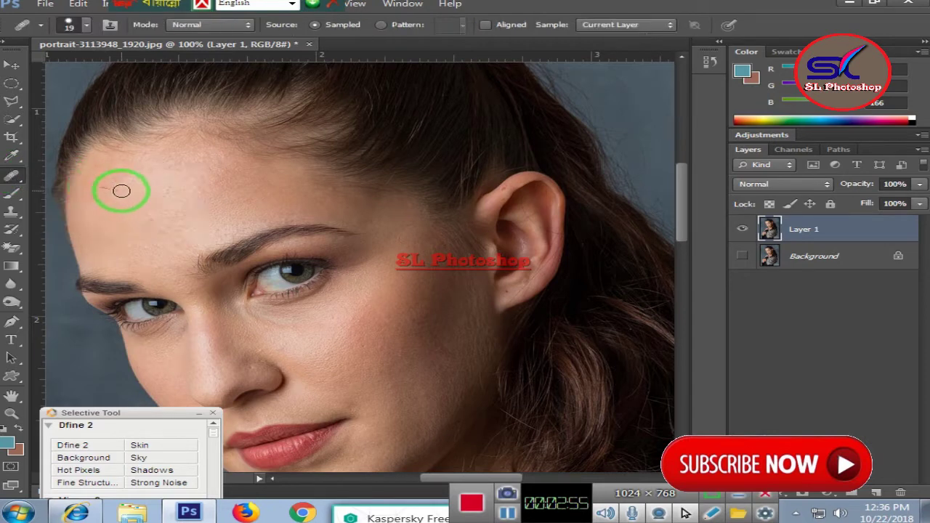
pyautogui.click(122, 191)
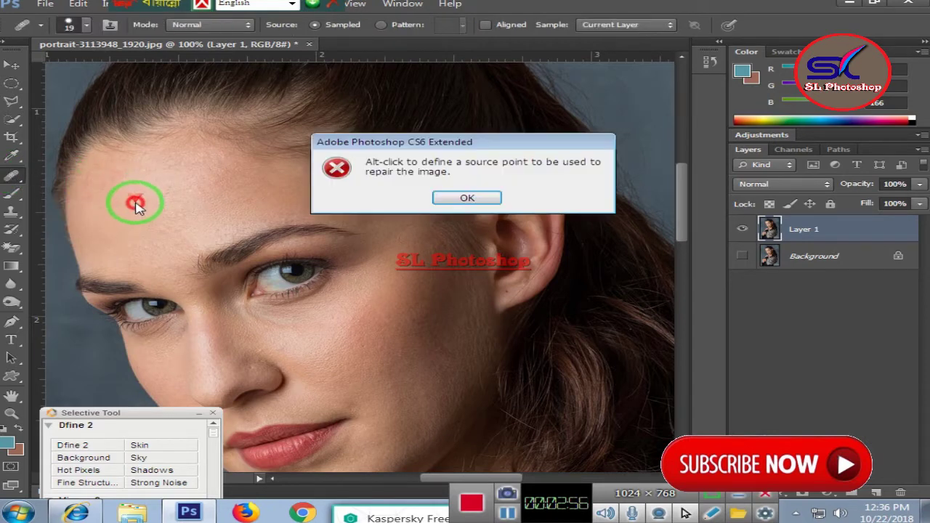
pyautogui.click(467, 198)
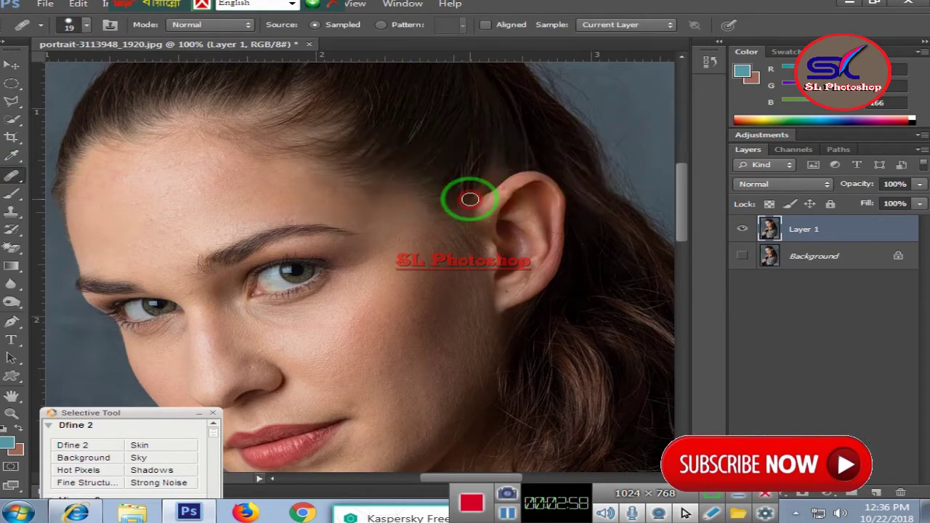
pyautogui.click(24, 199)
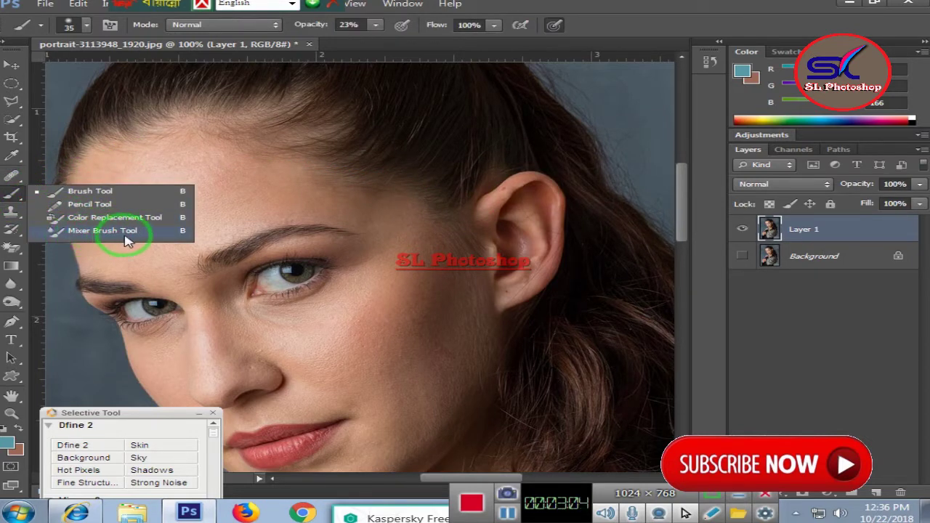
pyautogui.click(63, 231)
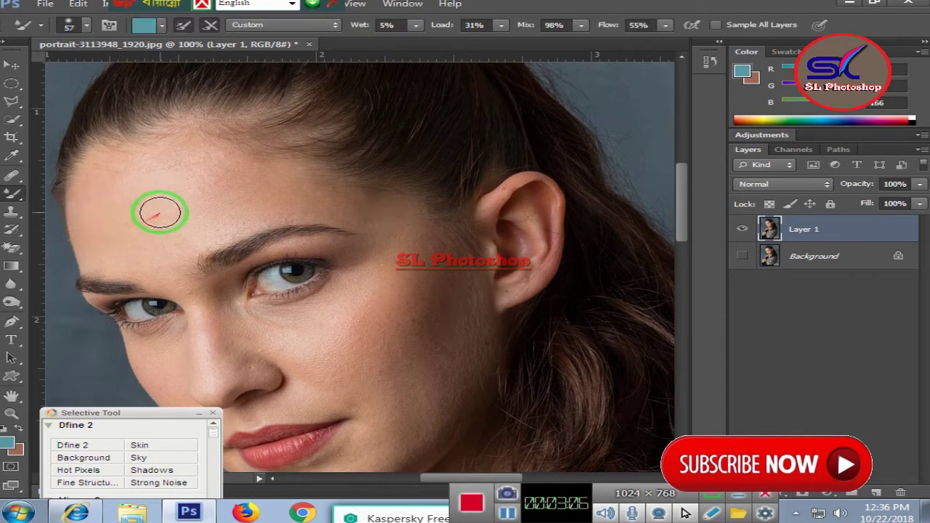
# - Set the Mixer Brush Wet value to about 11% and zoom to 300% on the face
pyautogui.click(416, 26)
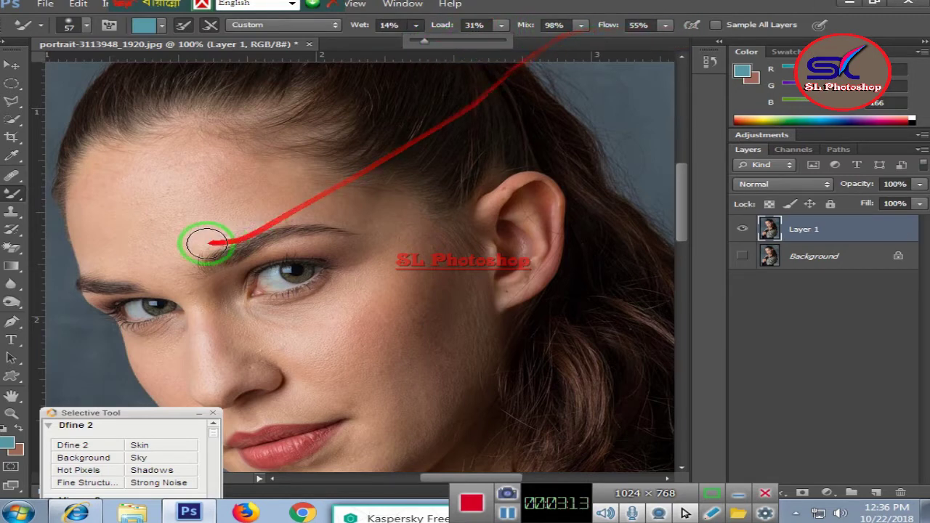
pyautogui.hotkey('ctrl', '+')
pyautogui.hotkey('ctrl', '+')
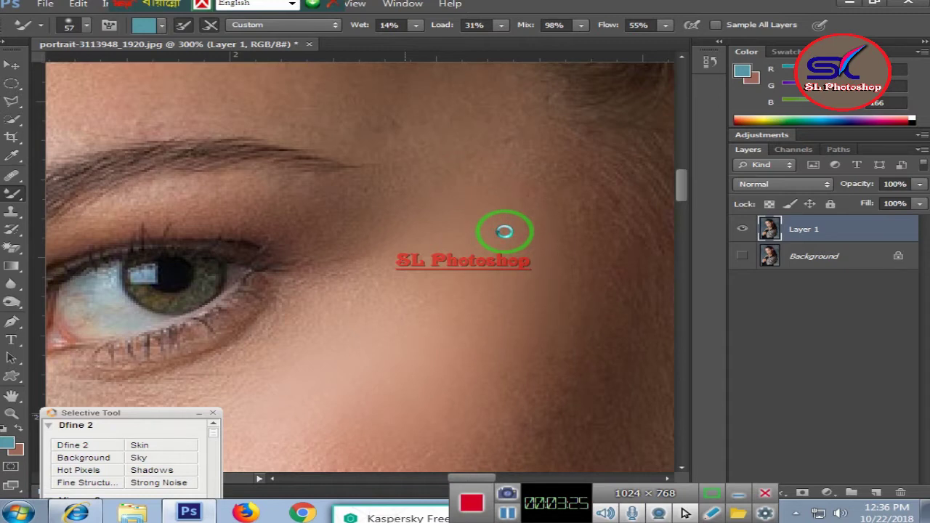
pyautogui.scroll(-2, 504, 231)
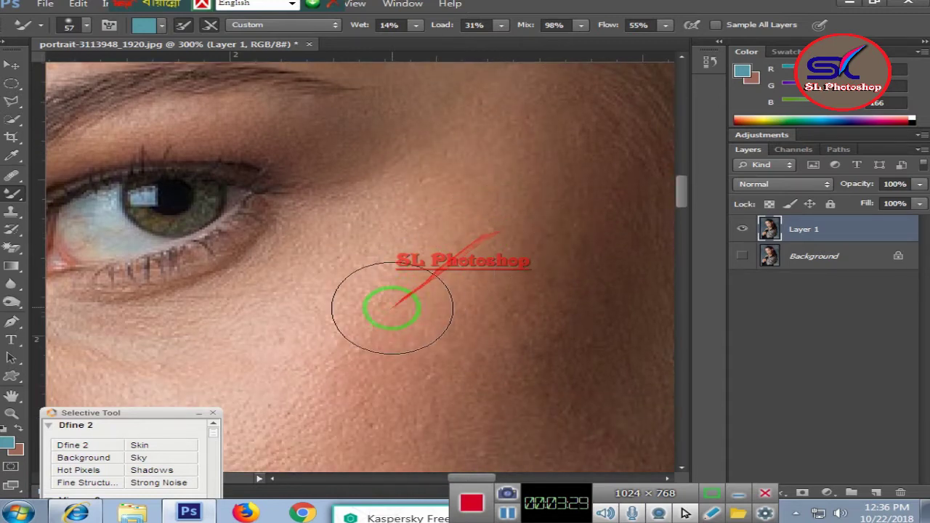
pyautogui.click(416, 27)
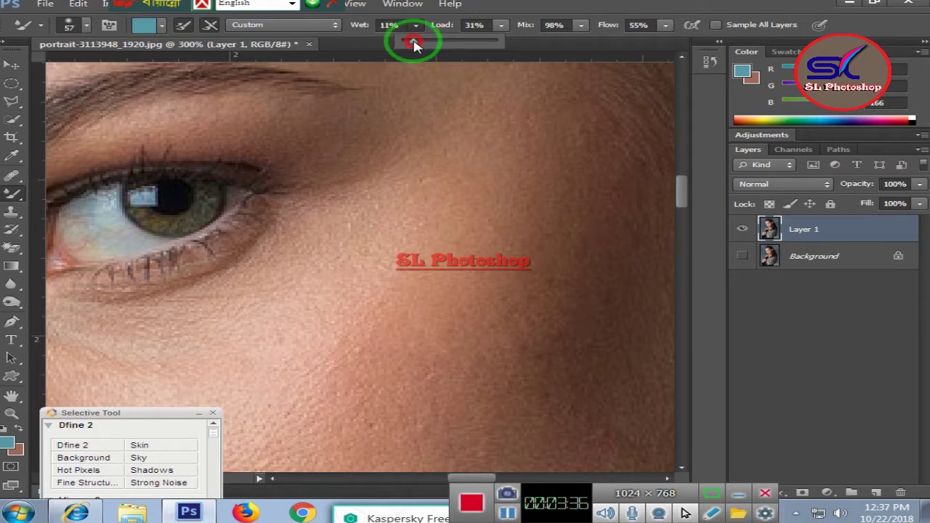
# - Confirm Wet 9% and blend the cheek skin below the eye at 200% zoom
pyautogui.click(372, 316)
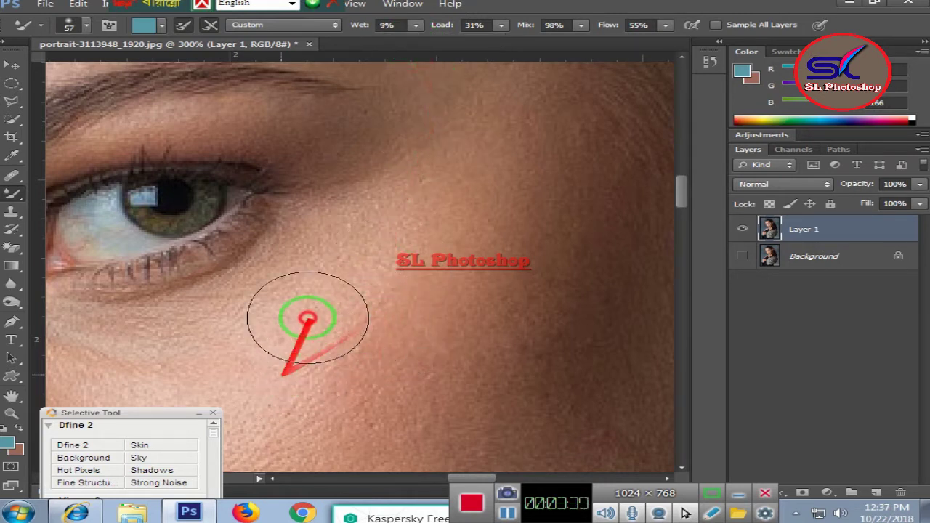
pyautogui.moveTo(345, 247)
pyautogui.mouseDown()
pyautogui.moveTo(176, 357)
pyautogui.moveTo(404, 296)
pyautogui.mouseUp()
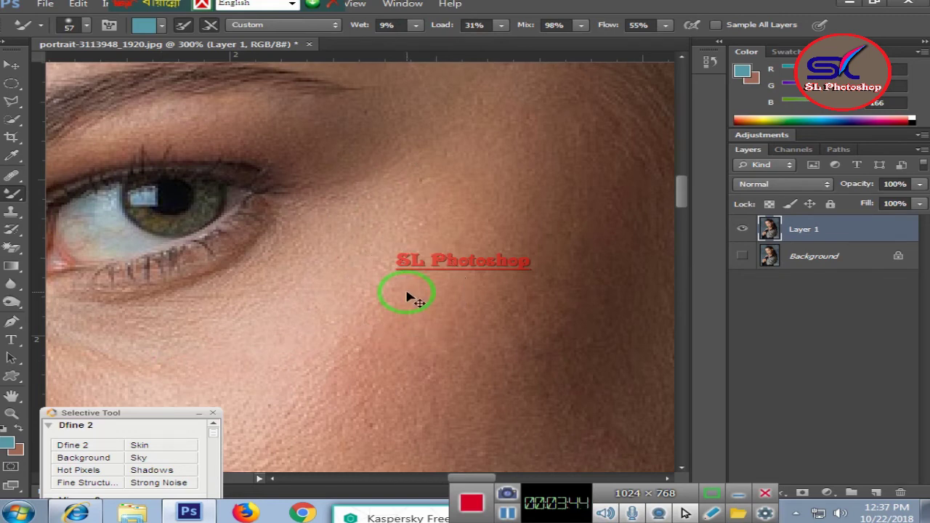
pyautogui.hotkey('ctrl', '1')
pyautogui.hotkey('ctrl', '+')
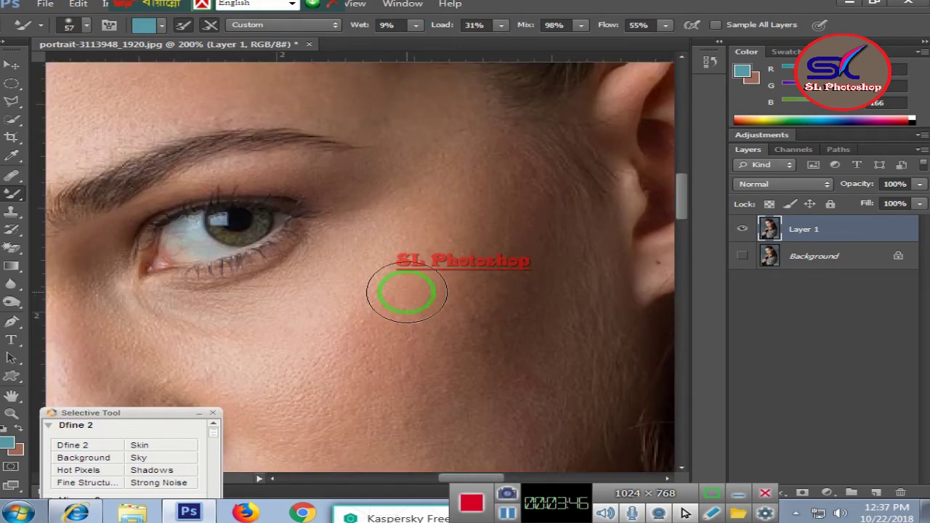
pyautogui.moveTo(392, 342)
pyautogui.mouseDown()
pyautogui.moveTo(332, 374)
pyautogui.moveTo(269, 357)
pyautogui.moveTo(425, 426)
pyautogui.moveTo(527, 320)
pyautogui.moveTo(481, 295)
pyautogui.moveTo(509, 213)
pyautogui.moveTo(384, 315)
pyautogui.moveTo(345, 416)
pyautogui.moveTo(233, 385)
pyautogui.moveTo(293, 322)
pyautogui.mouseUp()
pyautogui.scroll(-2, 430, 239)
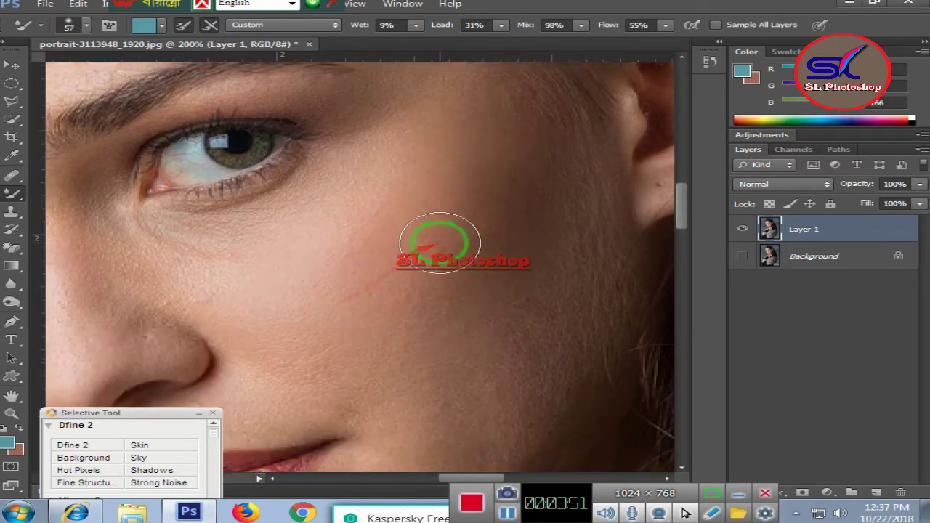
pyautogui.scroll(-3, 442, 241)
# - Smooth more of the cheek, then the forehead and temple toward the eye
pyautogui.moveTo(442, 241)
pyautogui.mouseDown()
pyautogui.moveTo(506, 270)
pyautogui.moveTo(460, 385)
pyautogui.moveTo(429, 383)
pyautogui.moveTo(490, 352)
pyautogui.moveTo(504, 395)
pyautogui.moveTo(544, 162)
pyautogui.moveTo(571, 284)
pyautogui.moveTo(452, 199)
pyautogui.moveTo(498, 89)
pyautogui.moveTo(577, 125)
pyautogui.moveTo(567, 152)
pyautogui.moveTo(574, 285)
pyautogui.moveTo(426, 390)
pyautogui.moveTo(378, 313)
pyautogui.moveTo(395, 327)
pyautogui.moveTo(425, 228)
pyautogui.moveTo(494, 109)
pyautogui.mouseUp()
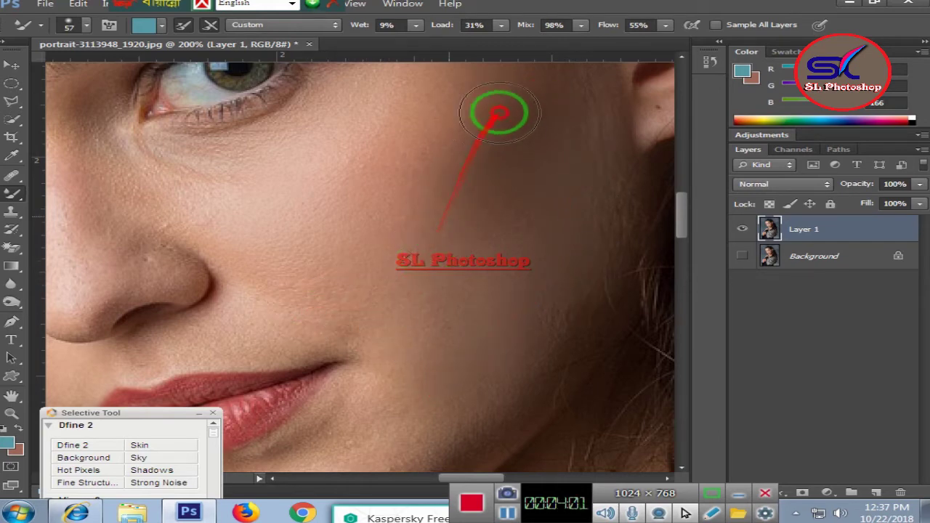
pyautogui.scroll(2, 471, 168)
pyautogui.scroll(2, 471, 167)
pyautogui.scroll(2, 458, 164)
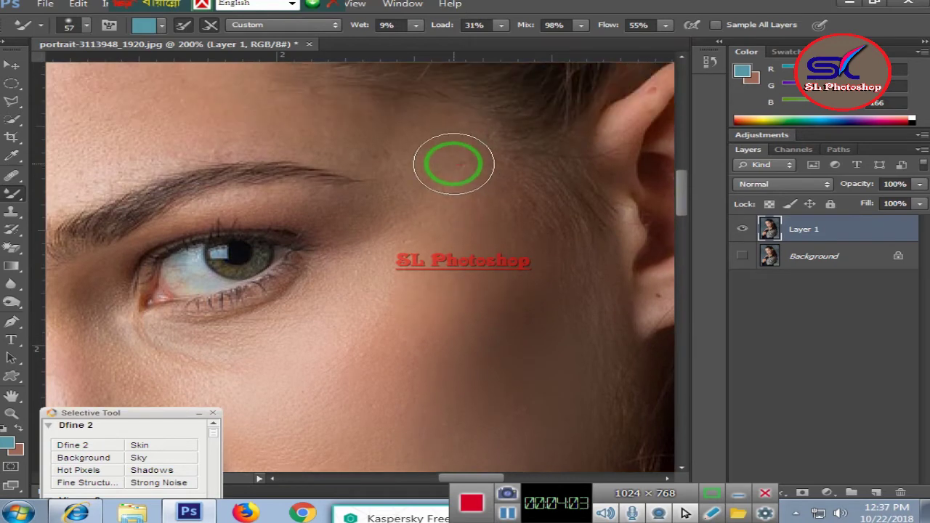
pyautogui.scroll(2, 443, 170)
pyautogui.moveTo(441, 176)
pyautogui.mouseDown()
pyautogui.moveTo(297, 183)
pyautogui.moveTo(332, 182)
pyautogui.moveTo(425, 253)
pyautogui.moveTo(371, 299)
pyautogui.mouseUp()
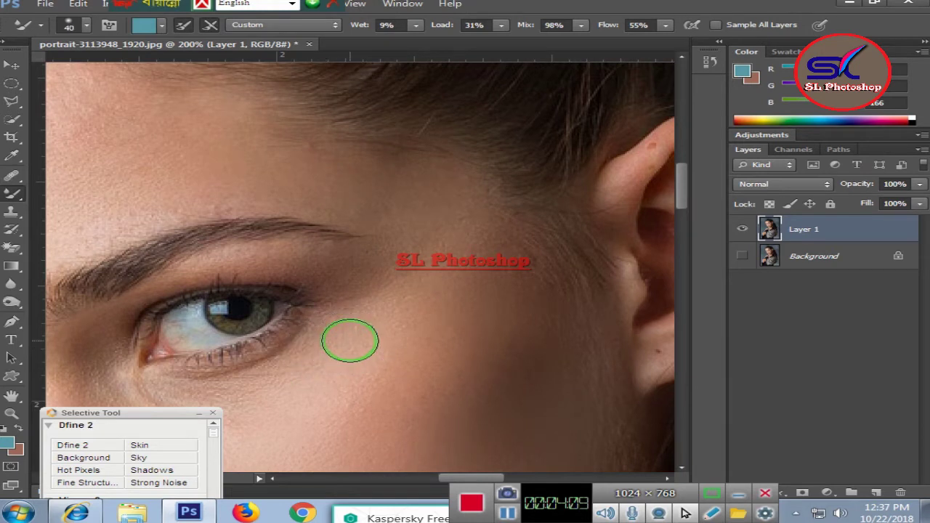
# - Smooth the skin under the eye, beside the nose and across the cheek
pyautogui.moveTo(297, 373)
pyautogui.mouseDown()
pyautogui.moveTo(361, 290)
pyautogui.moveTo(364, 363)
pyautogui.moveTo(218, 426)
pyautogui.moveTo(363, 322)
pyautogui.moveTo(332, 197)
pyautogui.moveTo(253, 317)
pyautogui.moveTo(289, 365)
pyautogui.mouseUp()
pyautogui.scroll(-5, 362, 307)
pyautogui.scroll(-2, 362, 307)
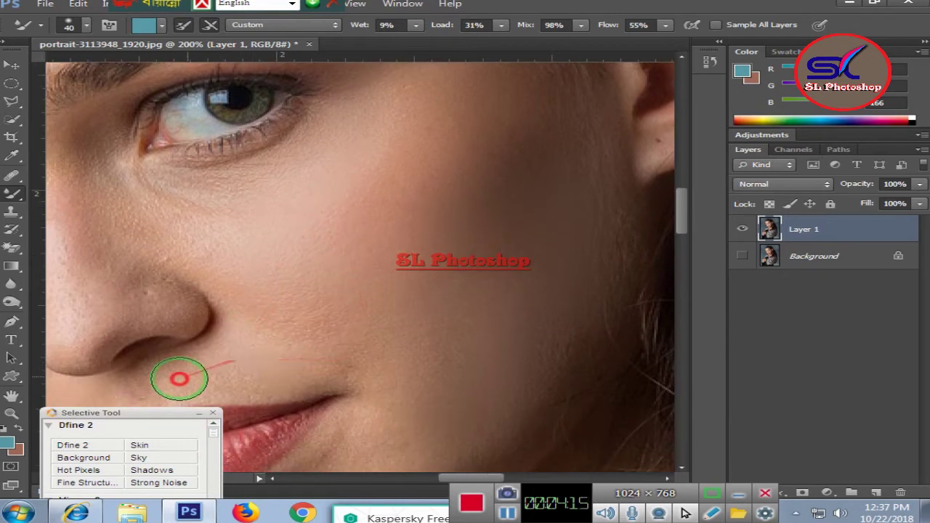
pyautogui.moveTo(219, 383)
pyautogui.mouseDown()
pyautogui.moveTo(234, 305)
pyautogui.moveTo(176, 272)
pyautogui.mouseUp()
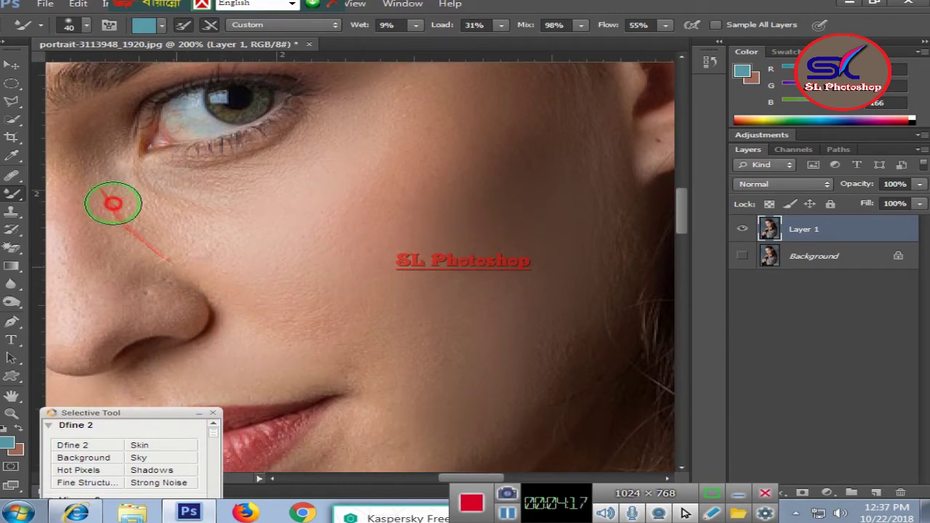
pyautogui.moveTo(113, 204)
pyautogui.mouseDown()
pyautogui.moveTo(193, 253)
pyautogui.moveTo(94, 151)
pyautogui.moveTo(199, 181)
pyautogui.moveTo(255, 172)
pyautogui.moveTo(326, 119)
pyautogui.moveTo(201, 208)
pyautogui.moveTo(352, 245)
pyautogui.moveTo(383, 187)
pyautogui.mouseUp()
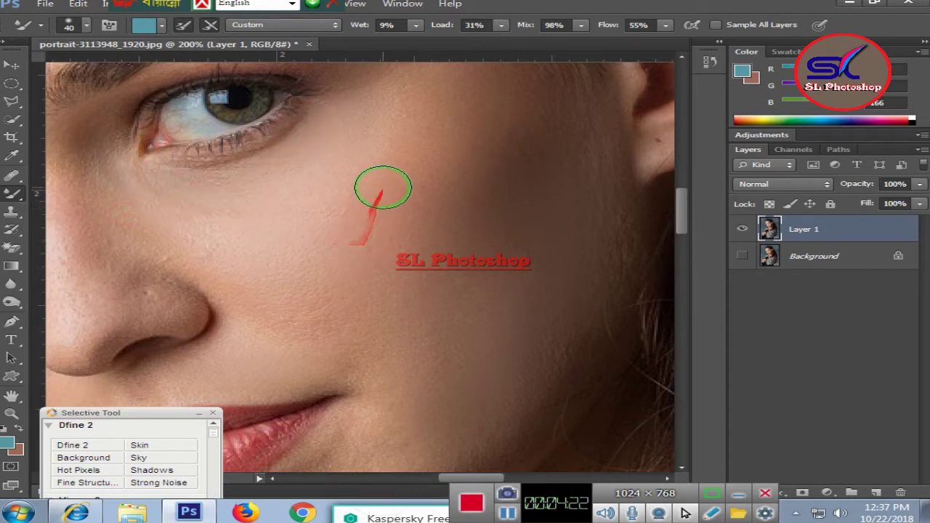
pyautogui.moveTo(361, 236)
pyautogui.mouseDown()
pyautogui.moveTo(421, 218)
pyautogui.moveTo(492, 218)
pyautogui.mouseUp()
# - Smooth the temple beside the eyebrow and the skin along the jaw and chin
pyautogui.scroll(3, 523, 196)
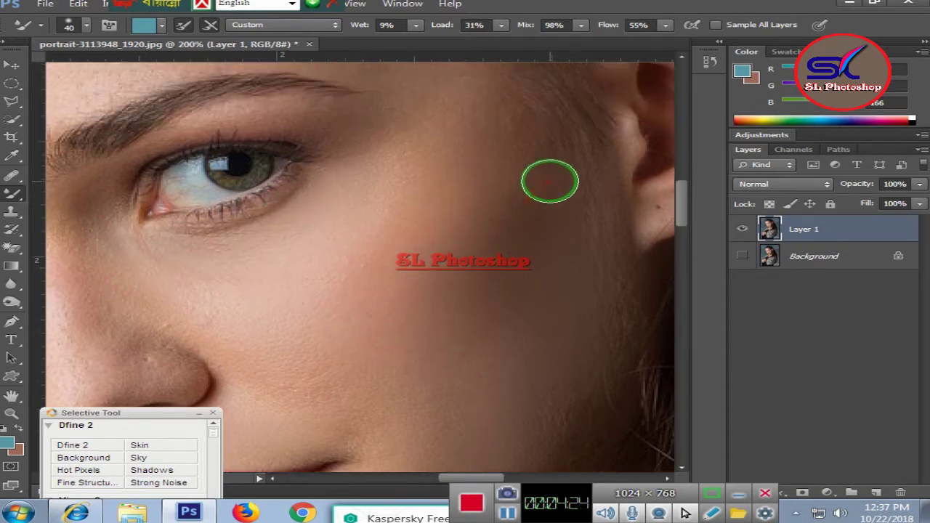
pyautogui.moveTo(500, 173)
pyautogui.mouseDown()
pyautogui.moveTo(491, 158)
pyautogui.moveTo(514, 158)
pyautogui.mouseUp()
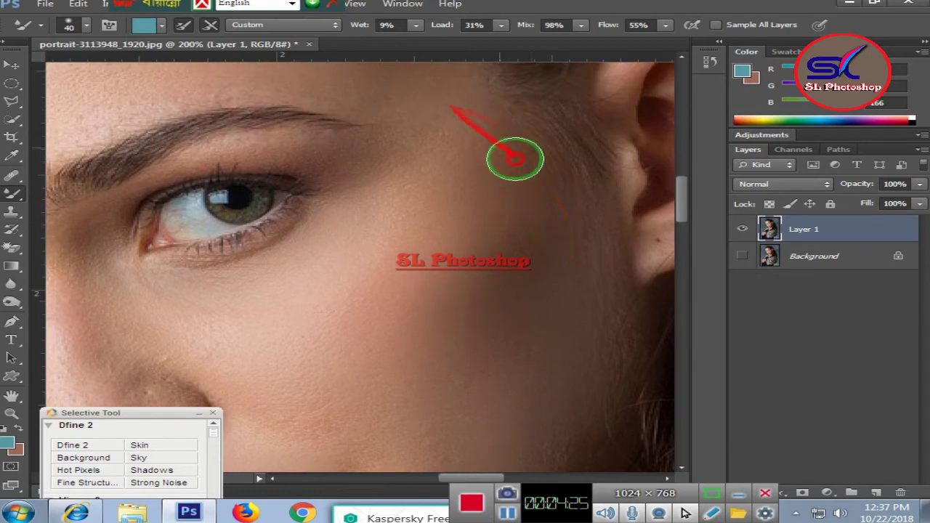
pyautogui.scroll(-5, 484, 245)
pyautogui.moveTo(516, 244); pyautogui.dragTo(551, 287)
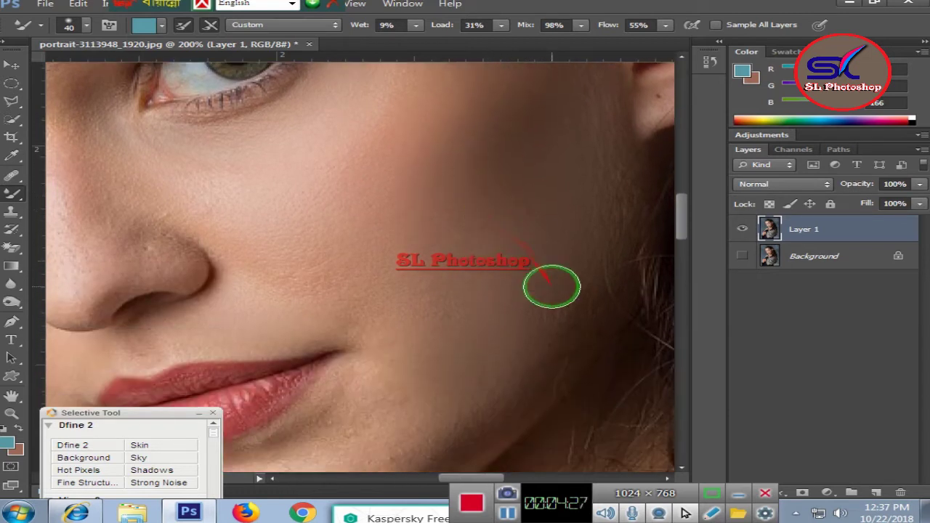
pyautogui.scroll(-3, 552, 246)
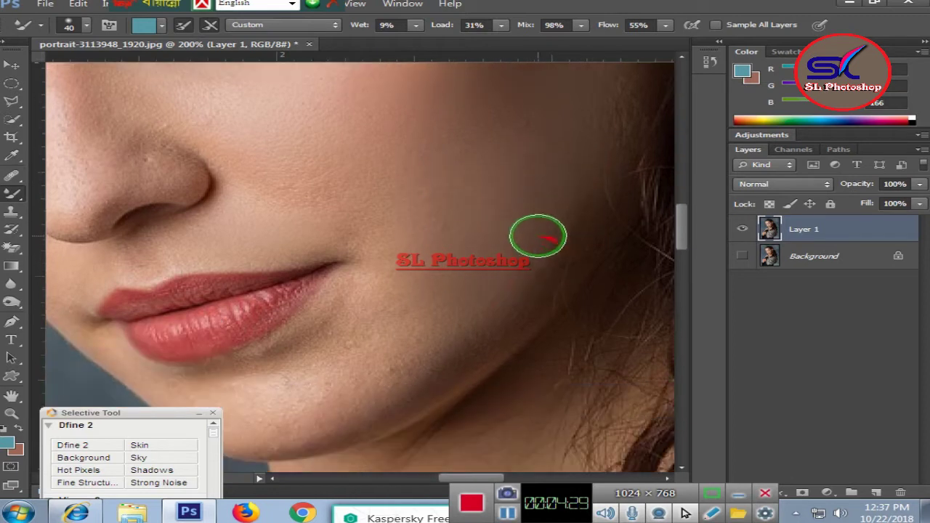
pyautogui.scroll(-2, 435, 262)
pyautogui.moveTo(385, 316)
pyautogui.mouseDown()
pyautogui.moveTo(207, 377)
pyautogui.moveTo(312, 356)
pyautogui.moveTo(353, 254)
pyautogui.moveTo(225, 315)
pyautogui.moveTo(121, 303)
pyautogui.moveTo(216, 332)
pyautogui.moveTo(363, 336)
pyautogui.moveTo(315, 337)
pyautogui.moveTo(326, 258)
pyautogui.mouseUp()
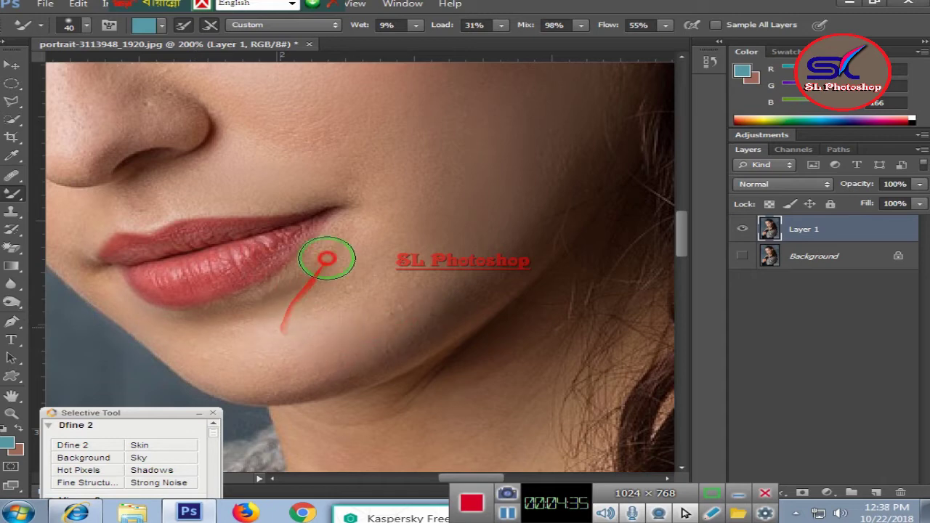
pyautogui.moveTo(272, 350)
pyautogui.mouseDown()
pyautogui.moveTo(525, 249)
pyautogui.moveTo(400, 307)
pyautogui.moveTo(450, 384)
pyautogui.moveTo(469, 482)
pyautogui.moveTo(426, 472)
pyautogui.mouseUp()
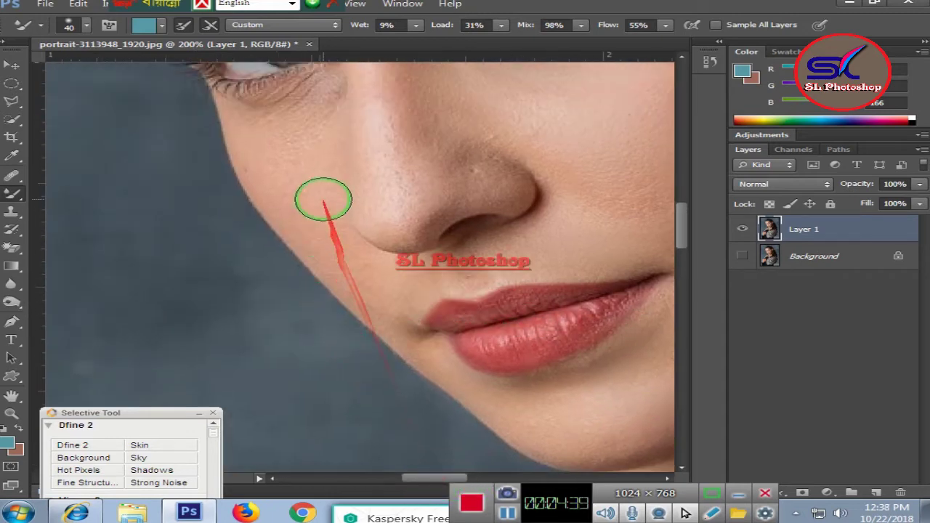
pyautogui.scroll(5, 324, 196)
pyautogui.scroll(1, 325, 196)
pyautogui.scroll(3, 321, 193)
# - Blend the forehead skin with Mixer Brush strokes
pyautogui.scroll(1, 315, 162)
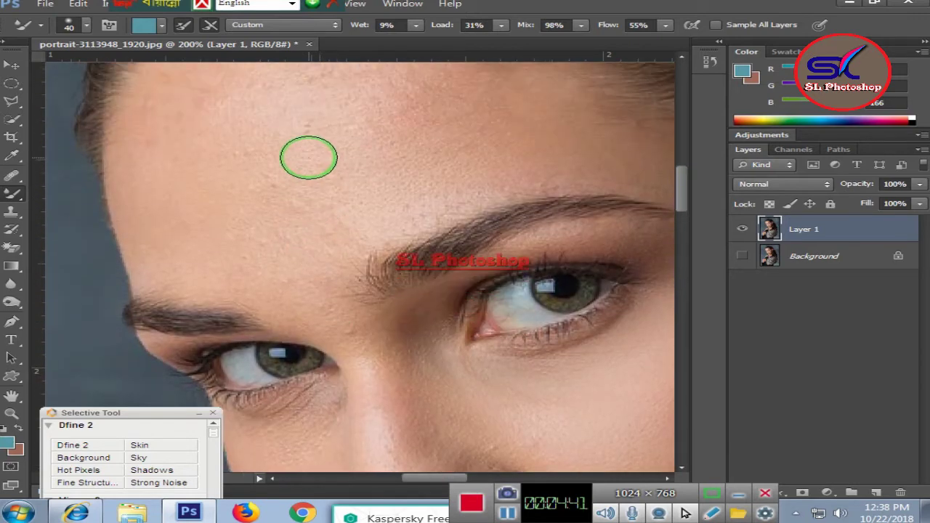
pyautogui.scroll(3, 307, 153)
pyautogui.moveTo(311, 176)
pyautogui.mouseDown()
pyautogui.moveTo(312, 104)
pyautogui.moveTo(176, 141)
pyautogui.moveTo(301, 128)
pyautogui.moveTo(356, 160)
pyautogui.moveTo(305, 247)
pyautogui.moveTo(332, 303)
pyautogui.moveTo(294, 308)
pyautogui.moveTo(244, 260)
pyautogui.moveTo(301, 331)
pyautogui.moveTo(278, 182)
pyautogui.moveTo(424, 249)
pyautogui.moveTo(560, 179)
pyautogui.moveTo(336, 225)
pyautogui.moveTo(467, 97)
pyautogui.moveTo(548, 187)
pyautogui.moveTo(259, 166)
pyautogui.moveTo(239, 191)
pyautogui.moveTo(179, 174)
pyautogui.moveTo(151, 261)
pyautogui.moveTo(228, 317)
pyautogui.moveTo(183, 315)
pyautogui.moveTo(162, 191)
pyautogui.moveTo(213, 285)
pyautogui.moveTo(228, 187)
pyautogui.moveTo(222, 203)
pyautogui.moveTo(356, 141)
pyautogui.moveTo(349, 76)
pyautogui.moveTo(471, 138)
pyautogui.moveTo(482, 201)
pyautogui.moveTo(343, 289)
pyautogui.moveTo(405, 191)
pyautogui.moveTo(400, 172)
pyautogui.moveTo(541, 221)
pyautogui.moveTo(297, 156)
pyautogui.moveTo(392, 244)
pyautogui.moveTo(394, 336)
pyautogui.mouseUp()
pyautogui.scroll(-5, 305, 153)
pyautogui.scroll(-4, 320, 151)
# - Smooth the nose from nostril to inner eye corner, the cheek beside it, and the chin
pyautogui.moveTo(393, 265); pyautogui.dragTo(499, 318)
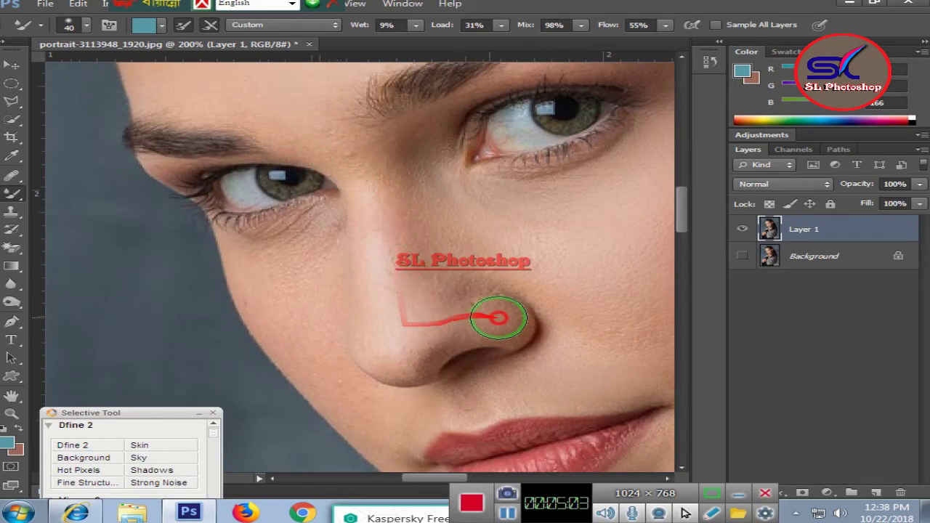
pyautogui.moveTo(400, 368)
pyautogui.mouseDown()
pyautogui.moveTo(395, 284)
pyautogui.moveTo(462, 275)
pyautogui.mouseUp()
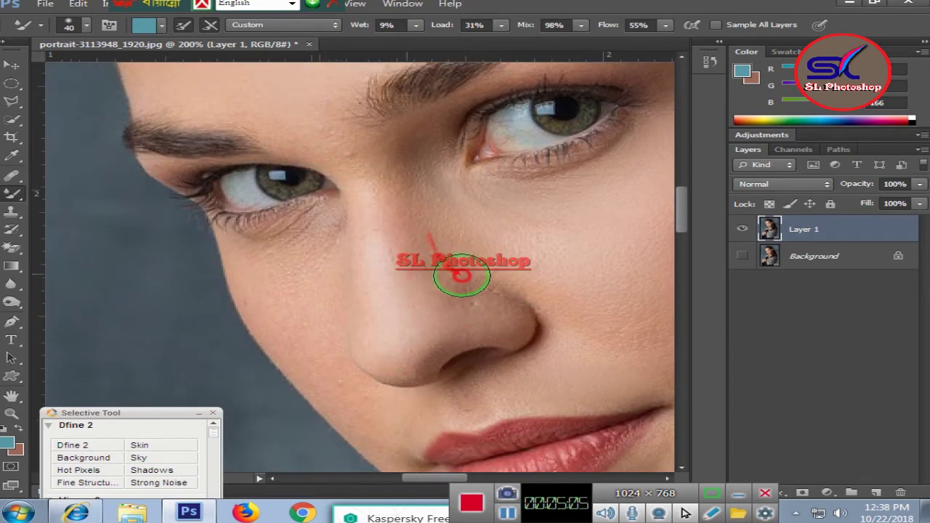
pyautogui.moveTo(448, 238)
pyautogui.mouseDown()
pyautogui.moveTo(300, 99)
pyautogui.moveTo(369, 174)
pyautogui.moveTo(345, 195)
pyautogui.moveTo(274, 145)
pyautogui.moveTo(311, 125)
pyautogui.mouseUp()
pyautogui.scroll(-2, 324, 212)
pyautogui.scroll(-2, 323, 212)
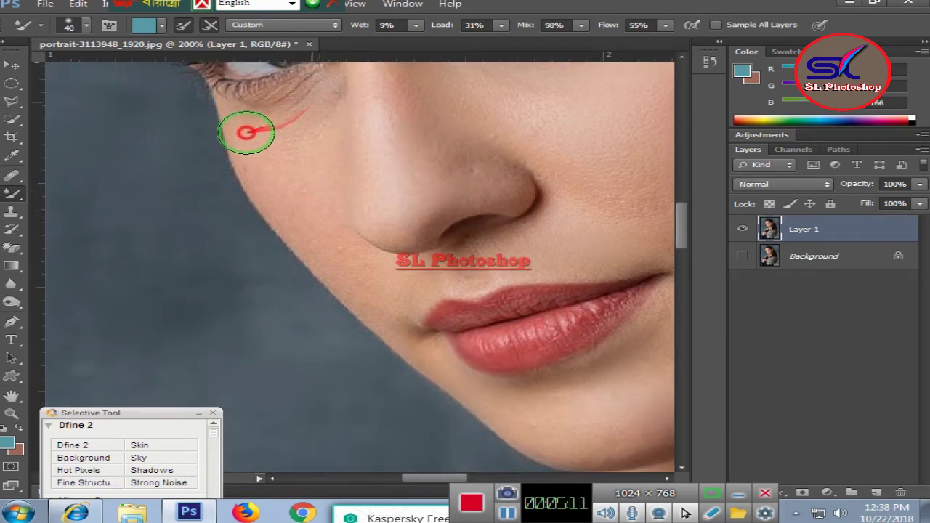
pyautogui.moveTo(246, 132)
pyautogui.mouseDown()
pyautogui.moveTo(297, 204)
pyautogui.moveTo(297, 129)
pyautogui.moveTo(317, 213)
pyautogui.moveTo(354, 274)
pyautogui.moveTo(276, 183)
pyautogui.moveTo(359, 263)
pyautogui.moveTo(381, 307)
pyautogui.moveTo(564, 395)
pyautogui.moveTo(535, 393)
pyautogui.mouseUp()
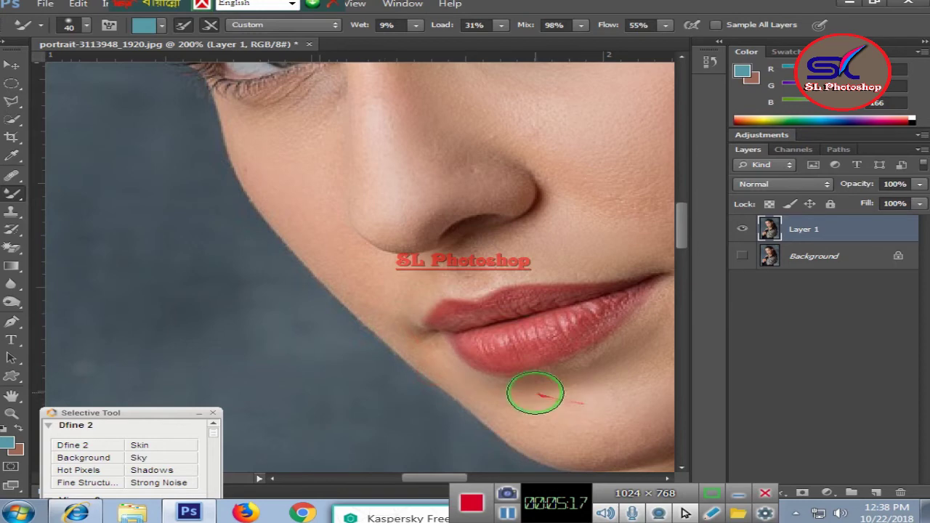
pyautogui.moveTo(653, 326)
pyautogui.mouseDown()
pyautogui.moveTo(586, 409)
pyautogui.moveTo(591, 424)
pyautogui.mouseUp()
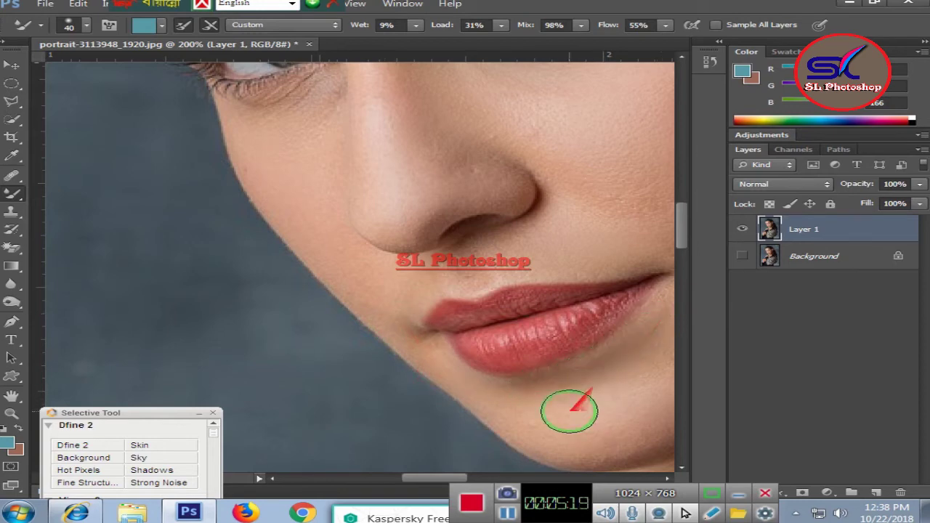
pyautogui.moveTo(424, 478)
pyautogui.mouseDown()
pyautogui.moveTo(476, 350)
pyautogui.moveTo(599, 257)
pyautogui.mouseUp()
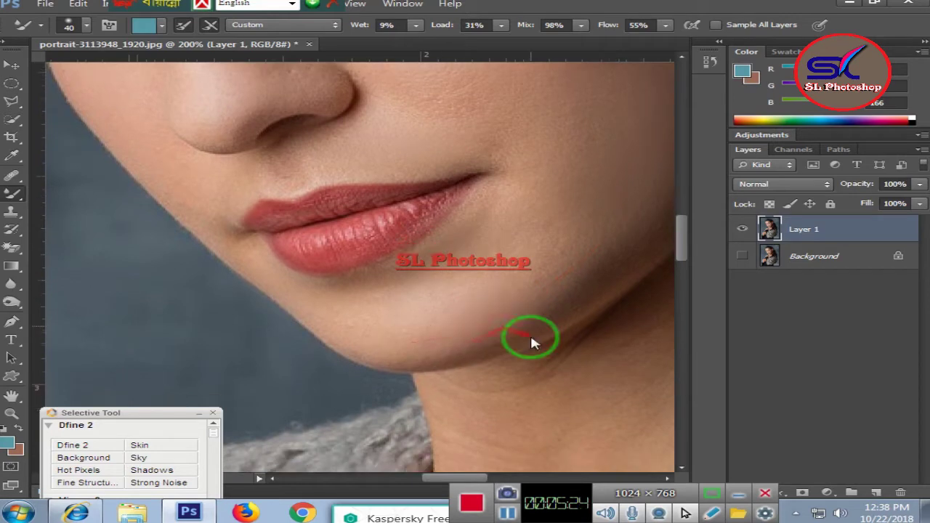
# - Smooth the neck and the skin from jaw and chin up to the cheek
pyautogui.scroll(-5, 531, 339)
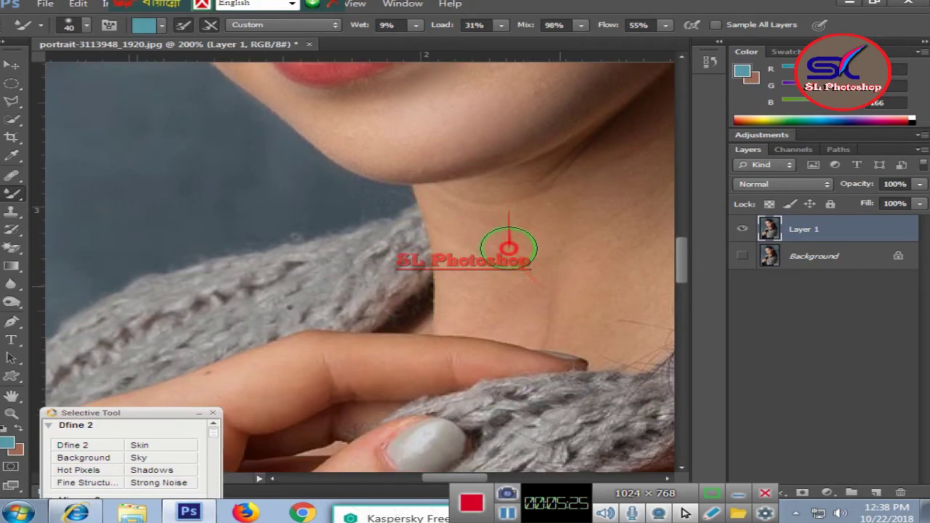
pyautogui.moveTo(473, 276)
pyautogui.mouseDown()
pyautogui.moveTo(450, 291)
pyautogui.moveTo(560, 334)
pyautogui.moveTo(560, 159)
pyautogui.moveTo(509, 201)
pyautogui.moveTo(627, 266)
pyautogui.mouseUp()
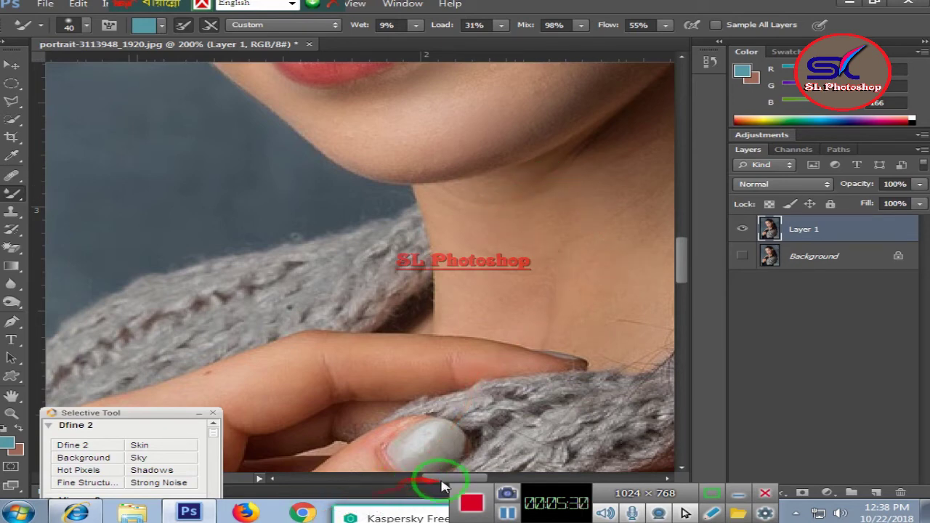
pyautogui.moveTo(440, 478); pyautogui.dragTo(459, 479)
pyautogui.scroll(4, 397, 268)
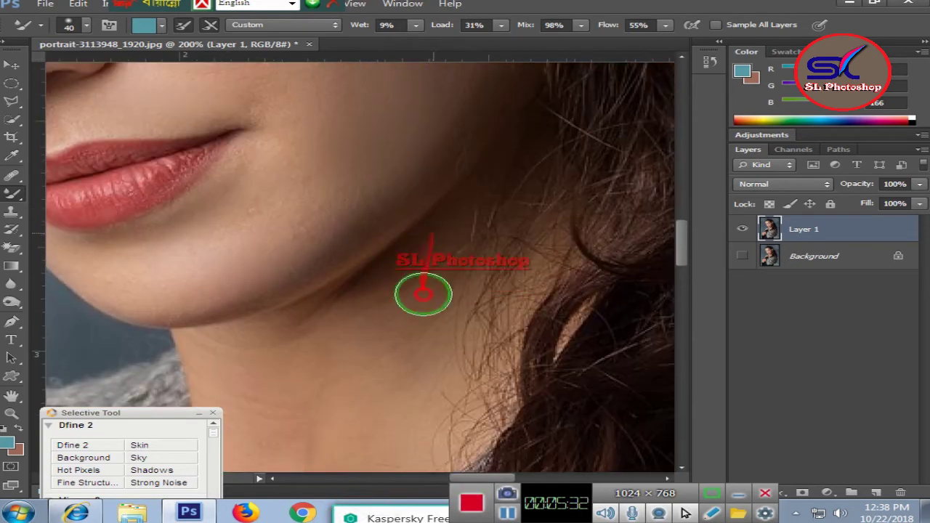
pyautogui.moveTo(424, 293)
pyautogui.mouseDown()
pyautogui.moveTo(400, 197)
pyautogui.moveTo(351, 233)
pyautogui.mouseUp()
pyautogui.moveTo(237, 293); pyautogui.dragTo(404, 150)
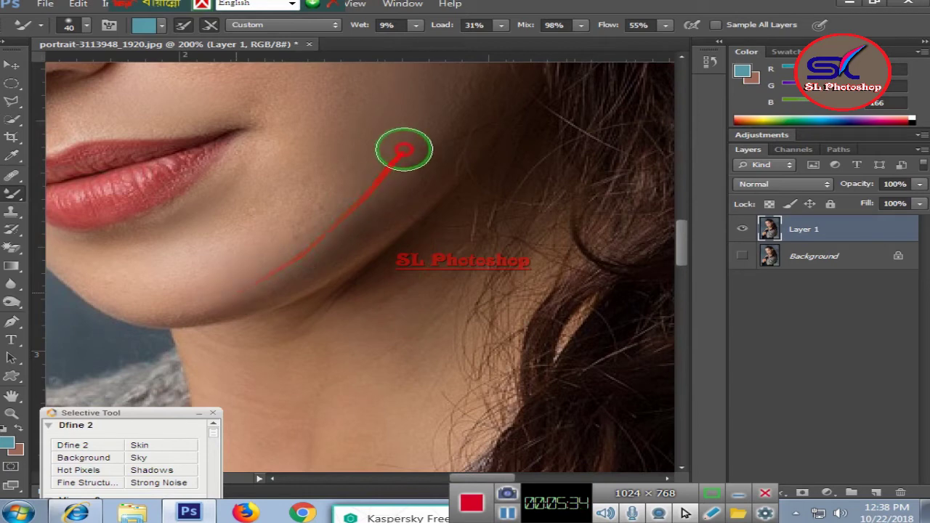
pyautogui.moveTo(254, 223); pyautogui.dragTo(643, 271)
pyautogui.scroll(6, 646, 273)
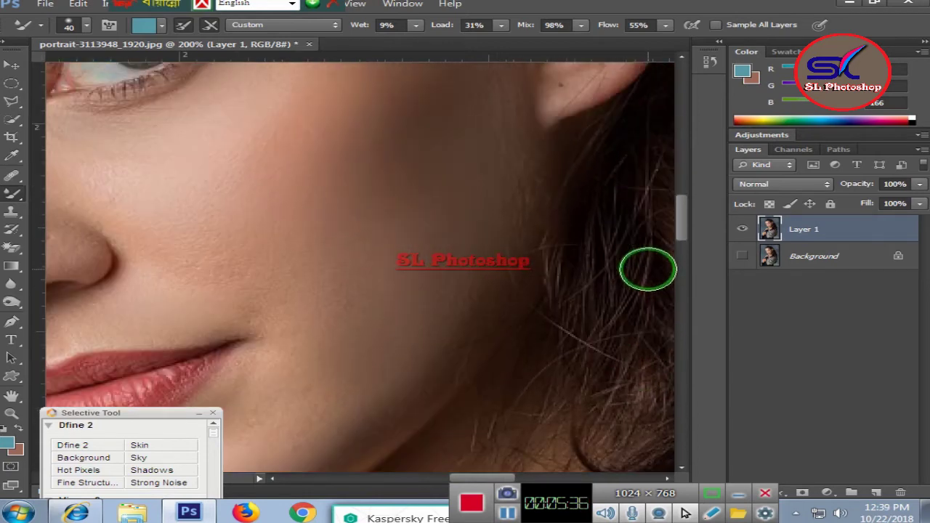
pyautogui.scroll(-3, 652, 276)
pyautogui.scroll(-1, 649, 245)
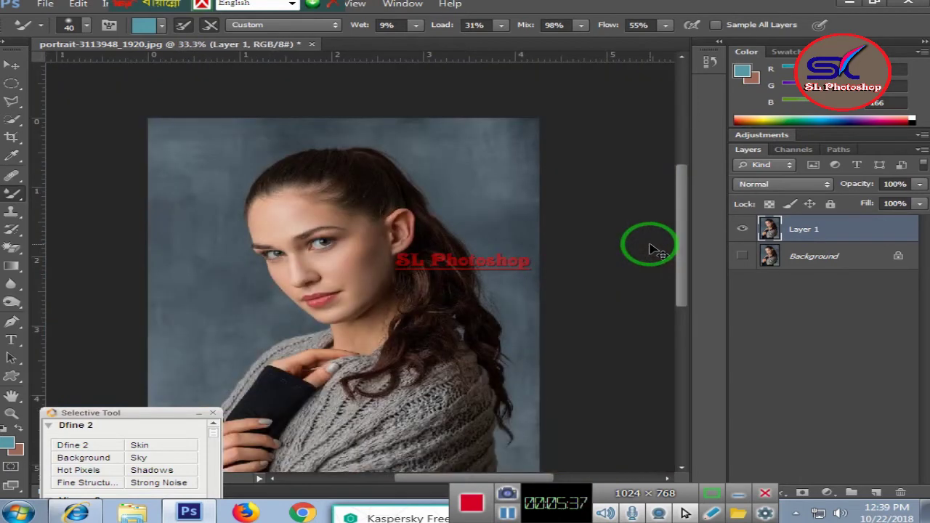
pyautogui.scroll(2, 650, 249)
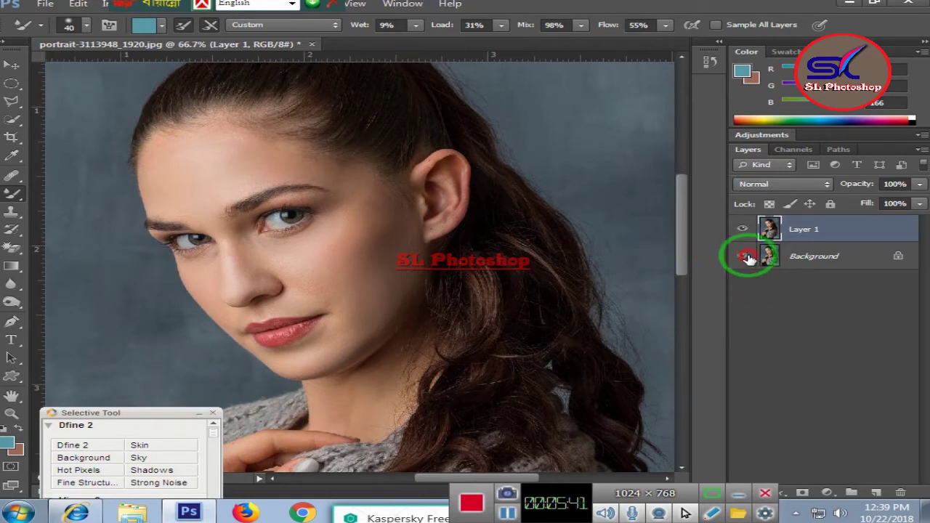
pyautogui.click(741, 229)
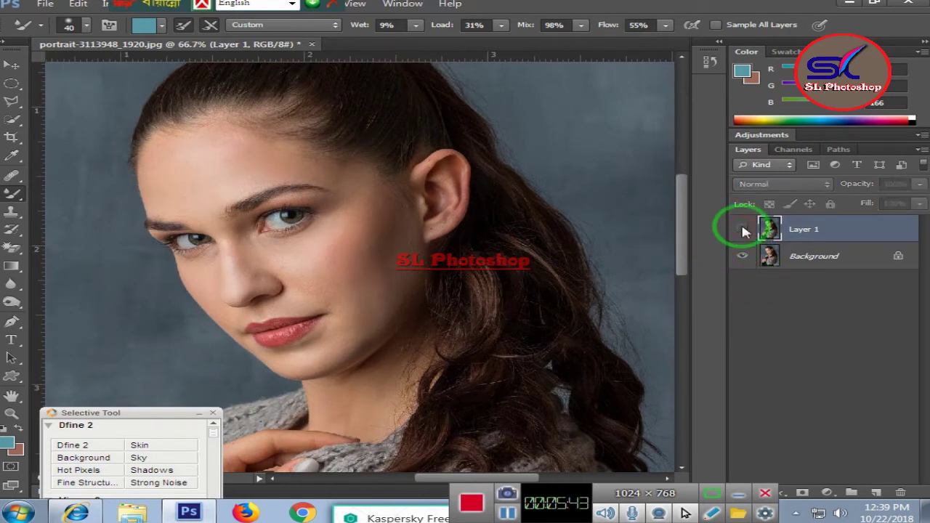
pyautogui.click(742, 229)
pyautogui.click(741, 228)
pyautogui.click(742, 228)
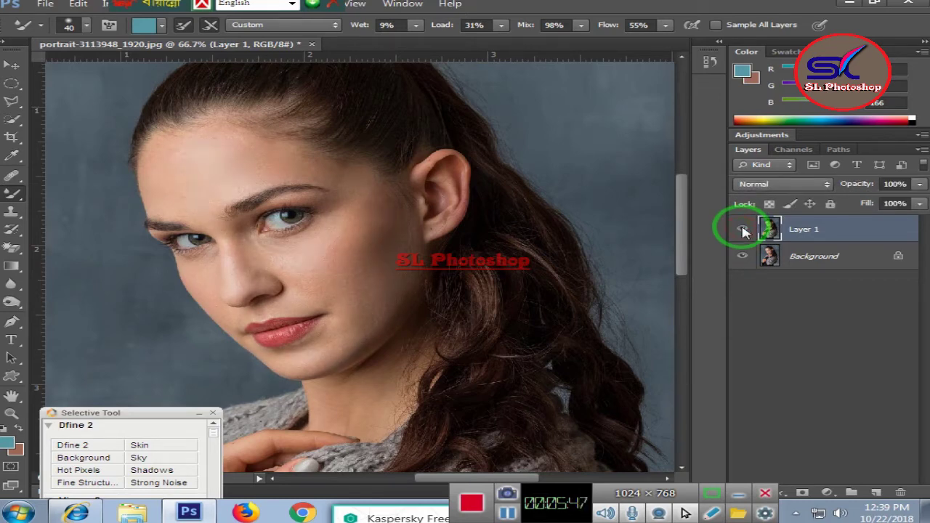
pyautogui.click(741, 228)
pyautogui.hotkey('ctrl', '+')
pyautogui.hotkey('ctrl', '+')
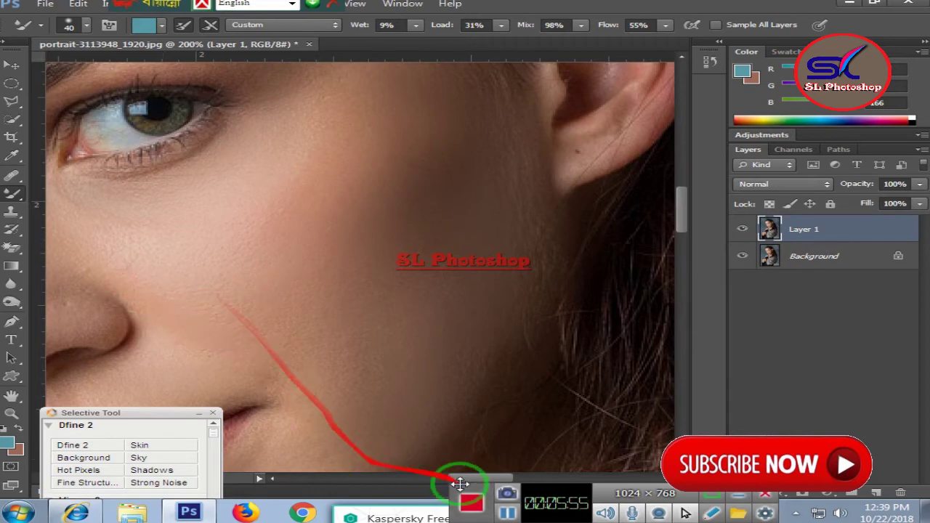
# - Blend the skin from the nose tip across the under-eyes, cheek and inner brow
pyautogui.moveTo(469, 478); pyautogui.dragTo(421, 479)
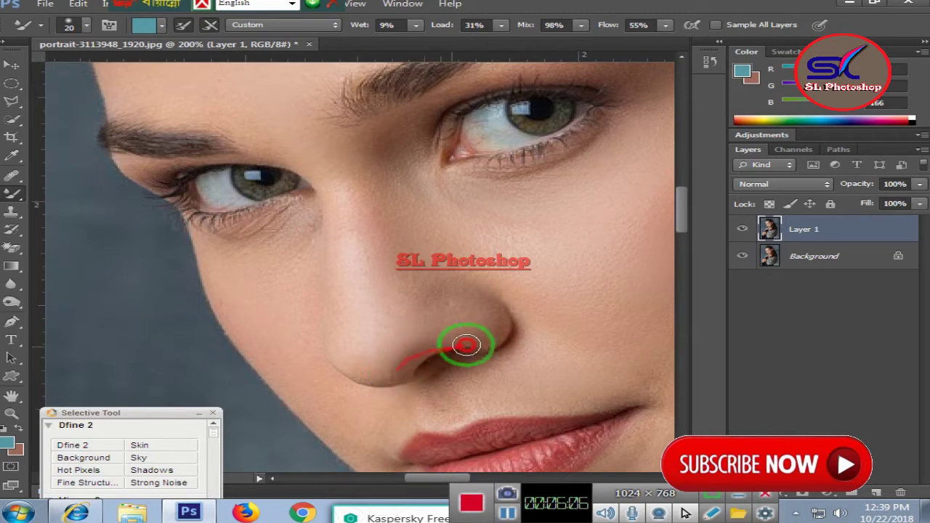
pyautogui.moveTo(408, 361); pyautogui.dragTo(305, 247)
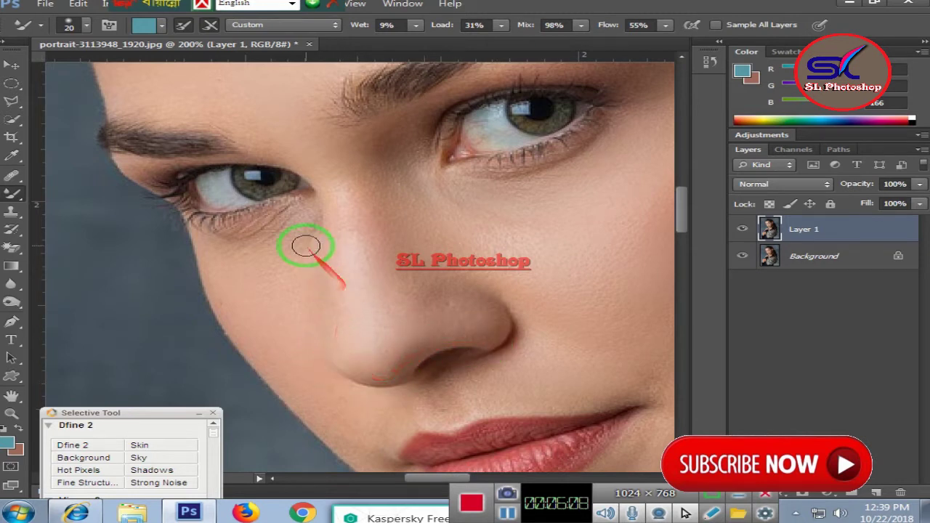
pyautogui.moveTo(226, 238)
pyautogui.mouseDown()
pyautogui.moveTo(286, 232)
pyautogui.moveTo(282, 269)
pyautogui.moveTo(326, 258)
pyautogui.moveTo(398, 184)
pyautogui.moveTo(426, 120)
pyautogui.mouseUp()
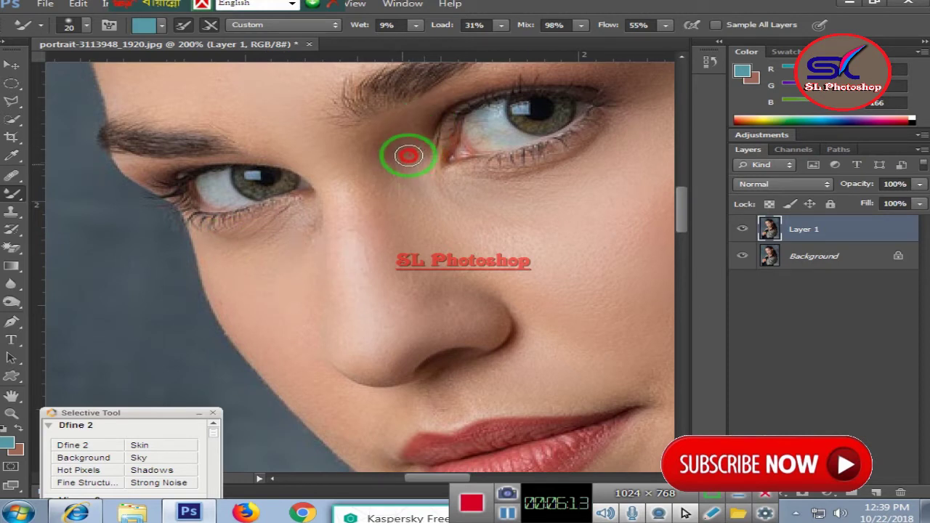
pyautogui.moveTo(408, 155)
pyautogui.mouseDown()
pyautogui.moveTo(504, 72)
pyautogui.moveTo(573, 68)
pyautogui.moveTo(660, 82)
pyautogui.mouseUp()
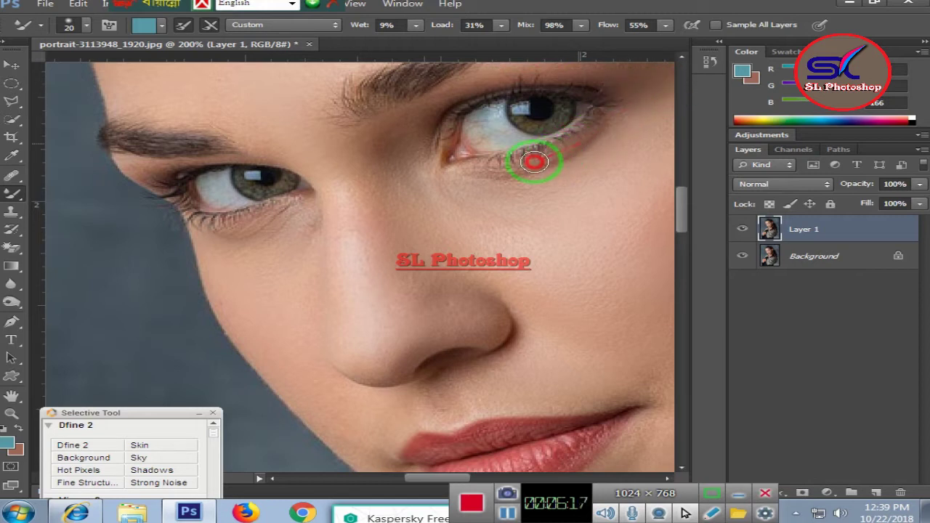
pyautogui.moveTo(560, 172)
pyautogui.mouseDown()
pyautogui.moveTo(259, 245)
pyautogui.moveTo(303, 209)
pyautogui.mouseUp()
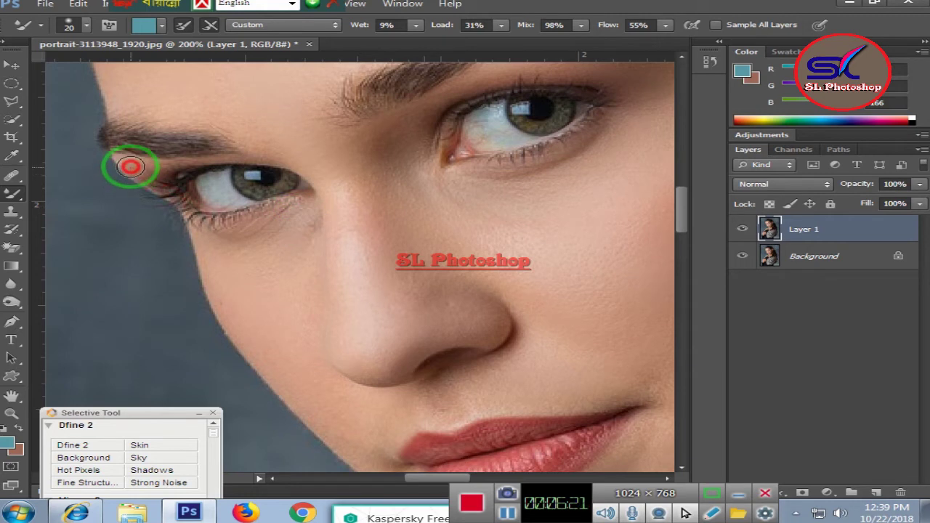
# - Smooth the skin along the eyebrow and across the forehead
pyautogui.scroll(1, 166, 141)
pyautogui.scroll(3, 166, 140)
pyautogui.scroll(1, 189, 175)
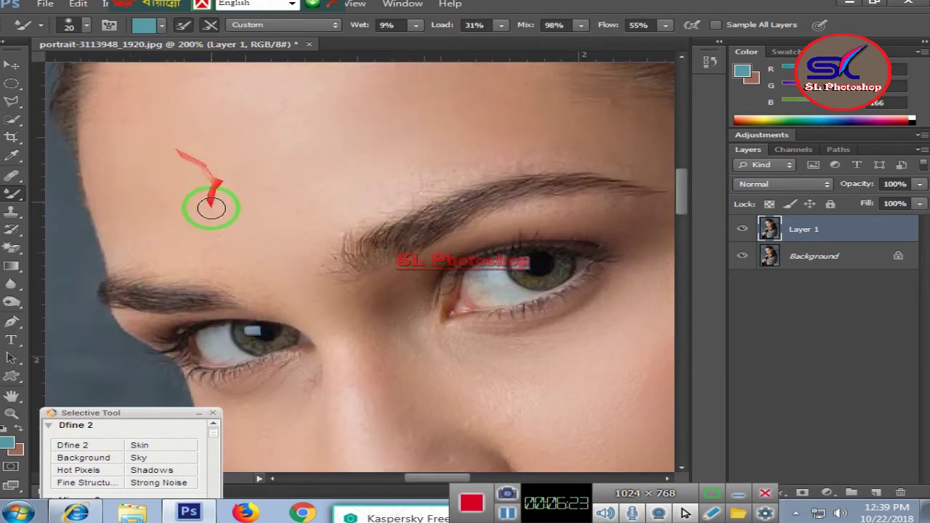
pyautogui.moveTo(124, 263)
pyautogui.mouseDown()
pyautogui.moveTo(276, 294)
pyautogui.moveTo(356, 213)
pyautogui.moveTo(443, 181)
pyautogui.moveTo(527, 165)
pyautogui.moveTo(496, 155)
pyautogui.moveTo(502, 135)
pyautogui.moveTo(512, 150)
pyautogui.mouseUp()
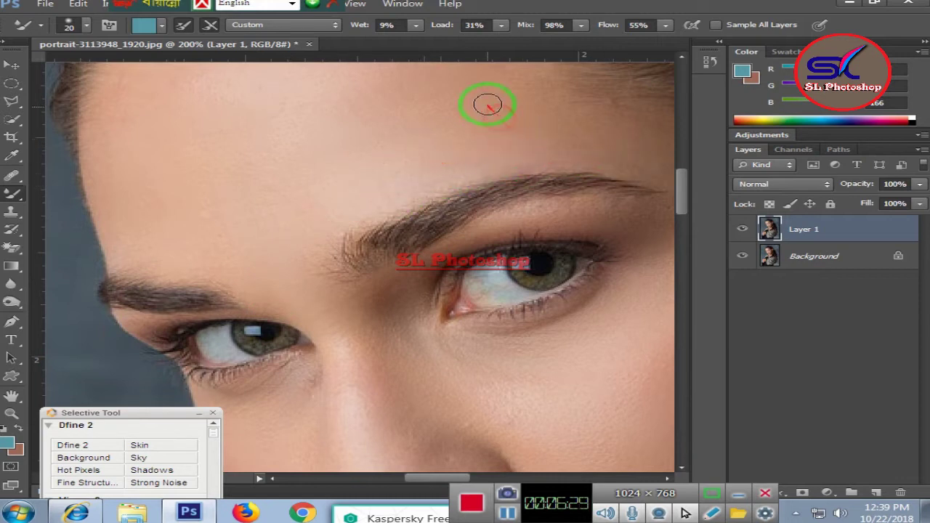
pyautogui.moveTo(488, 105)
pyautogui.mouseDown()
pyautogui.moveTo(332, 155)
pyautogui.moveTo(274, 108)
pyautogui.moveTo(297, 133)
pyautogui.moveTo(279, 169)
pyautogui.moveTo(243, 131)
pyautogui.moveTo(494, 197)
pyautogui.moveTo(623, 214)
pyautogui.moveTo(568, 210)
pyautogui.moveTo(614, 197)
pyautogui.moveTo(633, 216)
pyautogui.mouseUp()
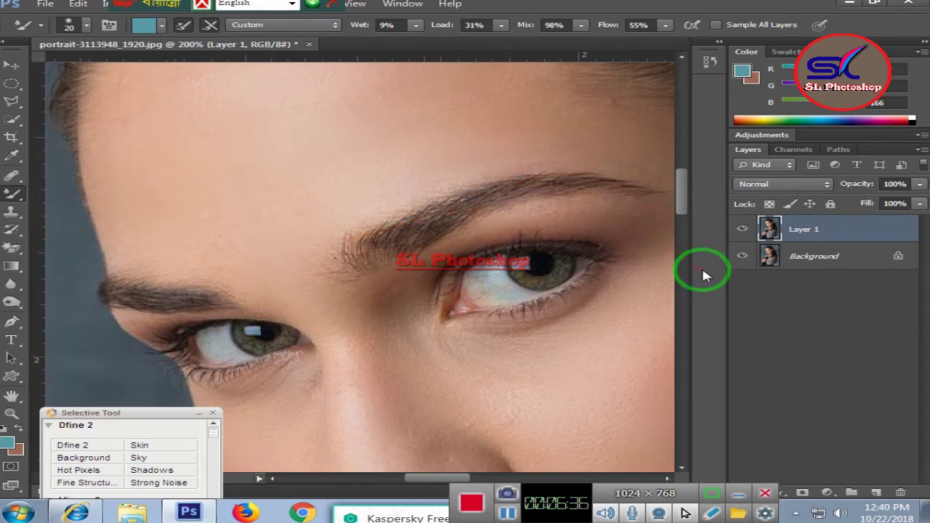
pyautogui.hotkey('ctrl', '0')
pyautogui.hotkey('ctrl', '+')
pyautogui.hotkey('ctrl', '+')
pyautogui.hotkey('ctrl', '+')
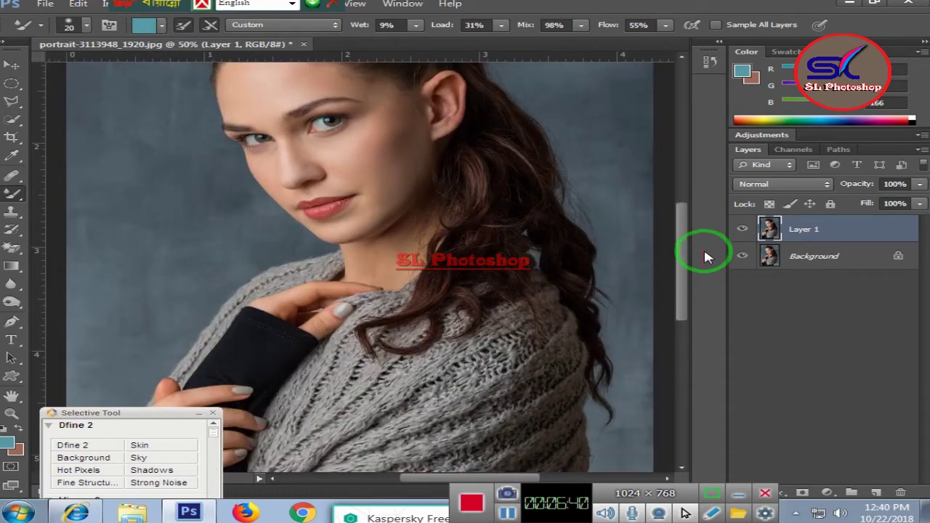
pyautogui.moveTo(687, 245); pyautogui.dragTo(684, 202)
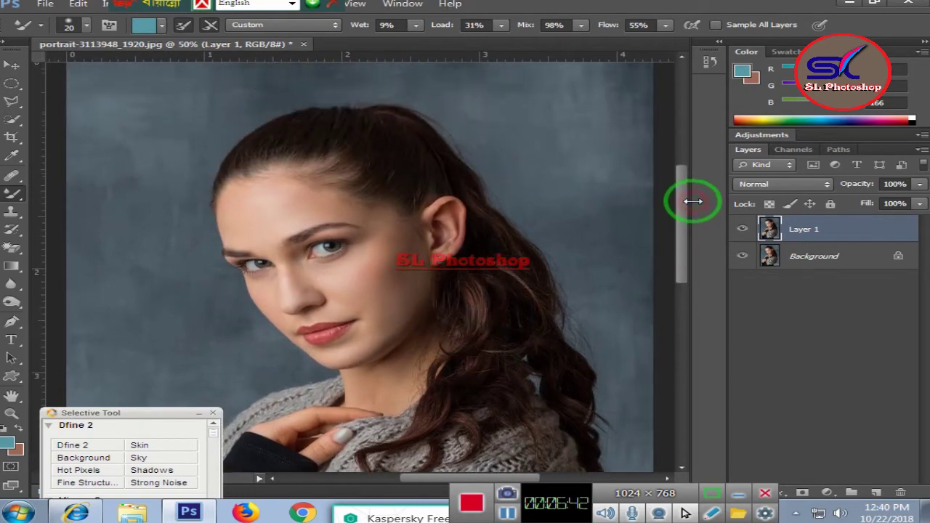
pyautogui.hotkey('ctrl', '+')
pyautogui.hotkey('ctrl', '+')
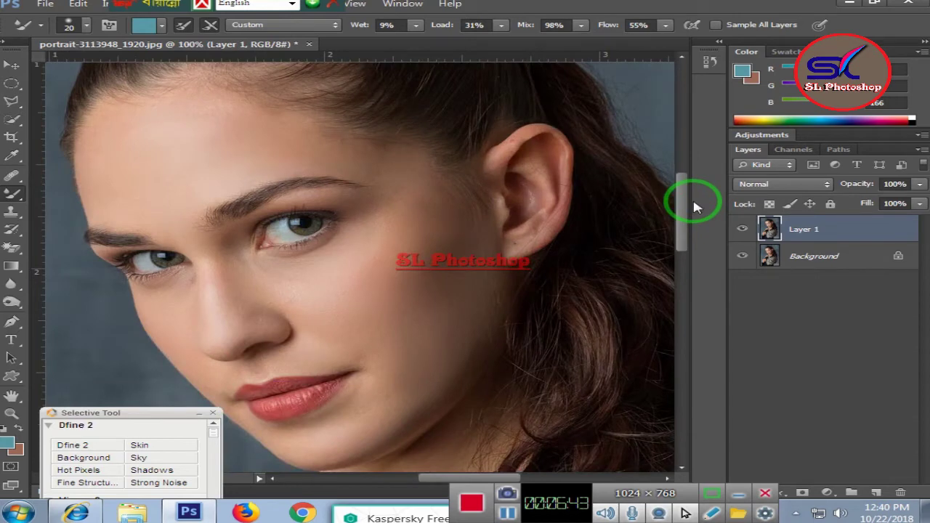
pyautogui.hotkey('ctrl', '+')
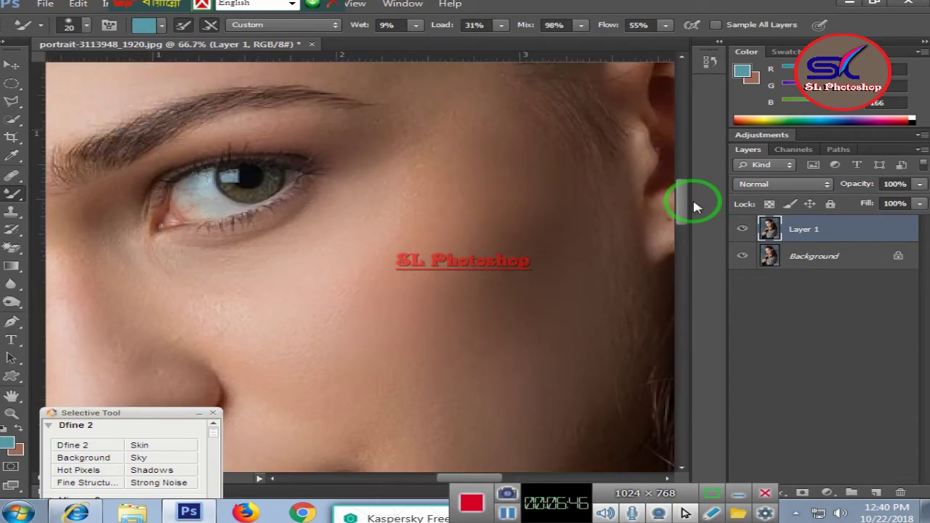
pyautogui.hotkey('ctrl', '-')
pyautogui.hotkey('ctrl', '-')
pyautogui.hotkey('ctrl', '+')
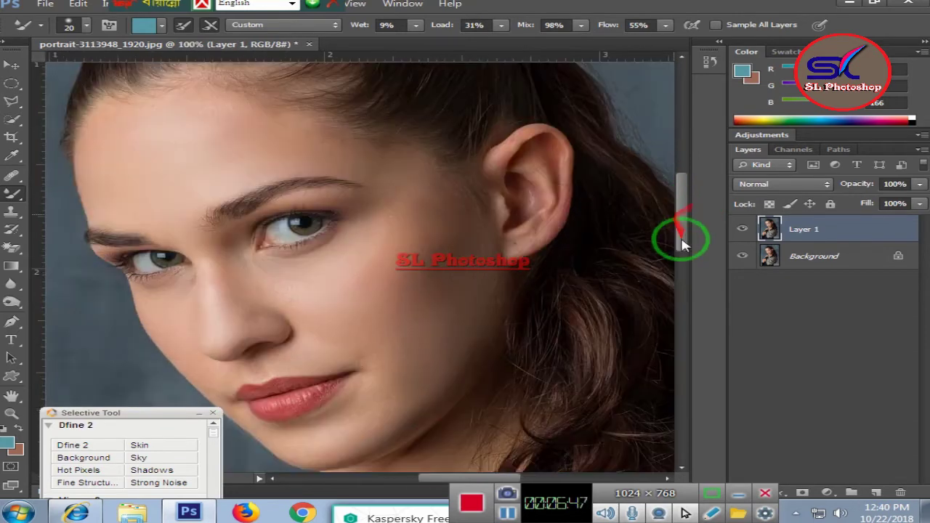
pyautogui.click(741, 230)
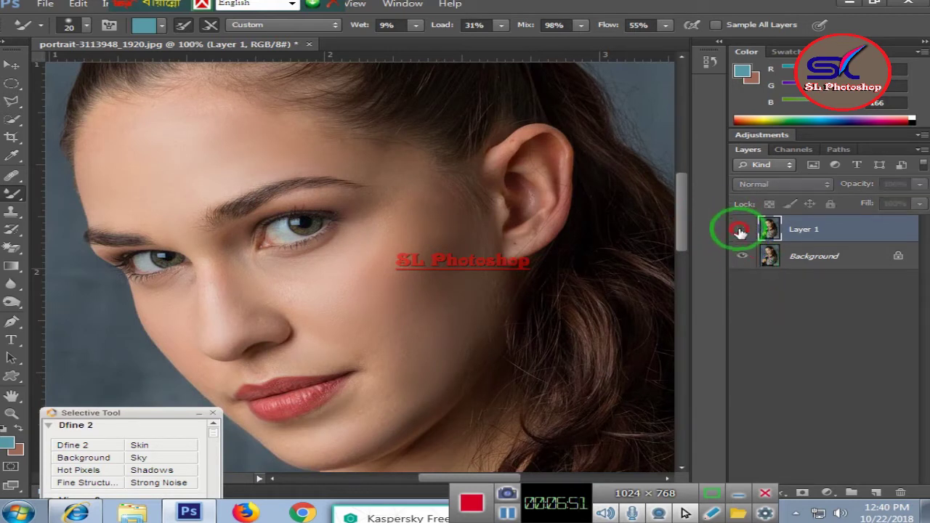
pyautogui.click(741, 230)
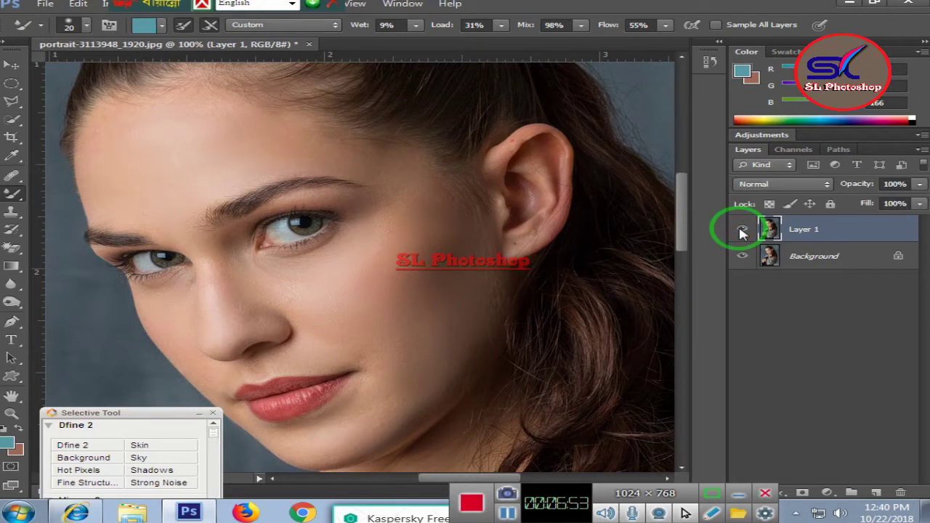
pyautogui.click(741, 230)
pyautogui.click(741, 230)
pyautogui.click(741, 231)
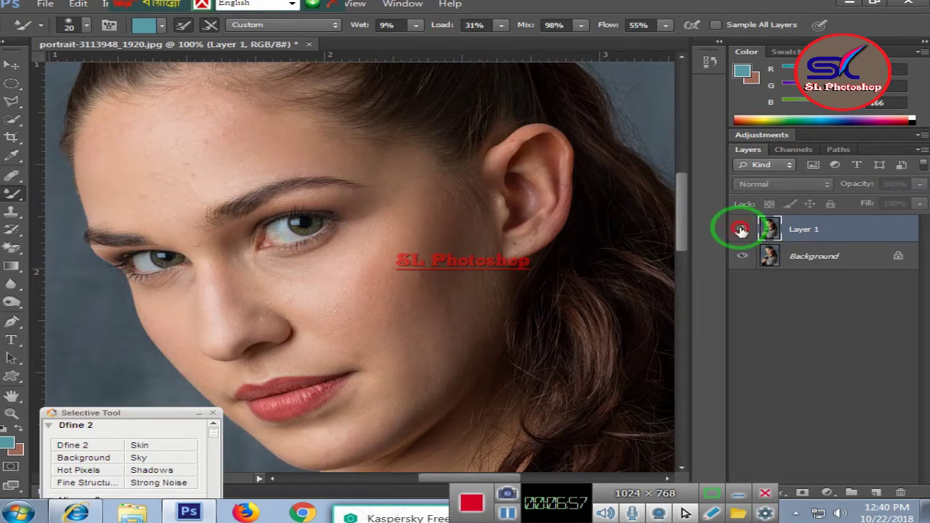
pyautogui.click(740, 230)
pyautogui.click(741, 230)
pyautogui.click(741, 230)
pyautogui.click(741, 230)
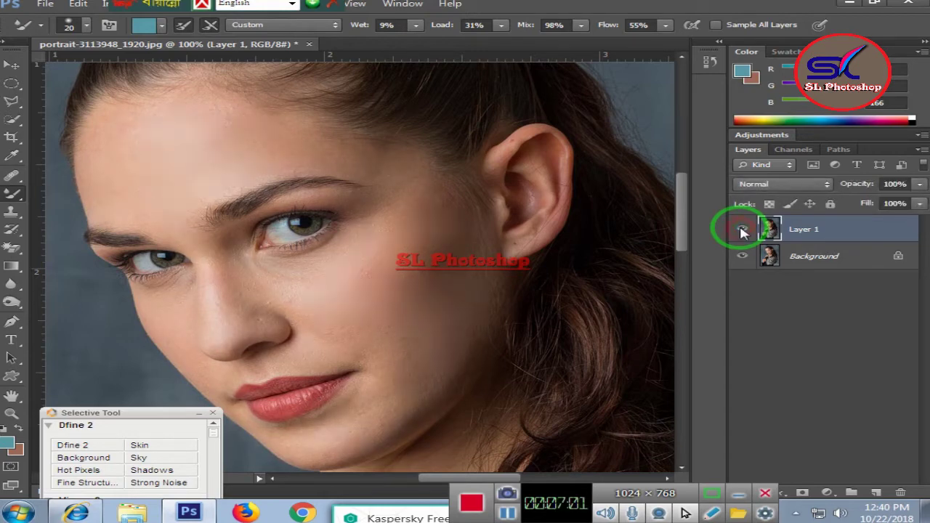
pyautogui.hotkey('ctrl', '-')
pyautogui.hotkey('ctrl', '-')
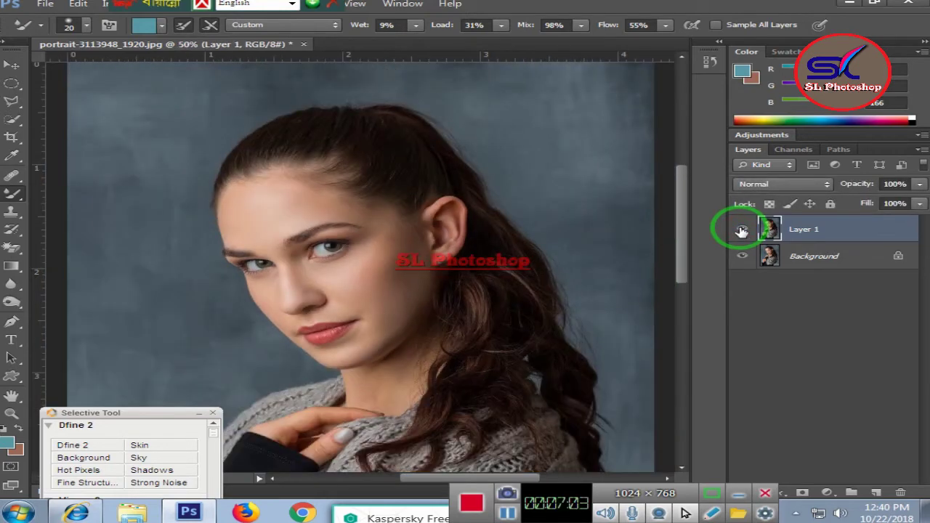
pyautogui.hotkey('ctrl', '+')
pyautogui.hotkey('ctrl', '+')
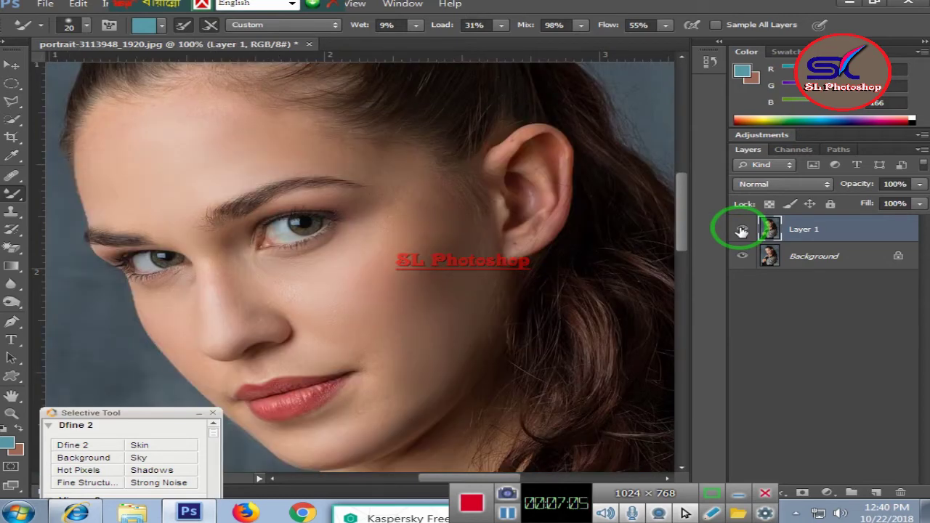
pyautogui.hotkey('ctrl', '+')
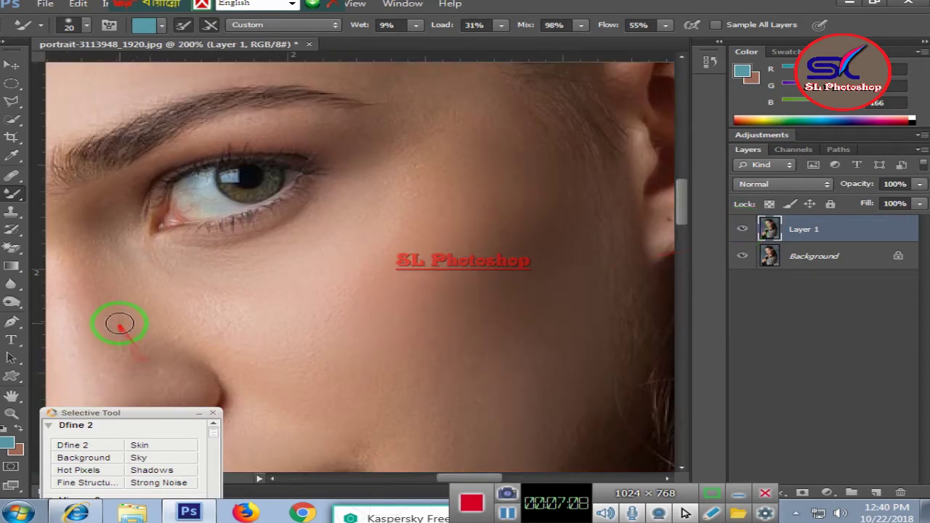
# - Blend the skin on the cheek below the eye, up the nose bridge and under the left eye with the Mixer Brush
pyautogui.moveTo(154, 340)
pyautogui.mouseDown()
pyautogui.moveTo(202, 328)
pyautogui.moveTo(232, 369)
pyautogui.mouseUp()
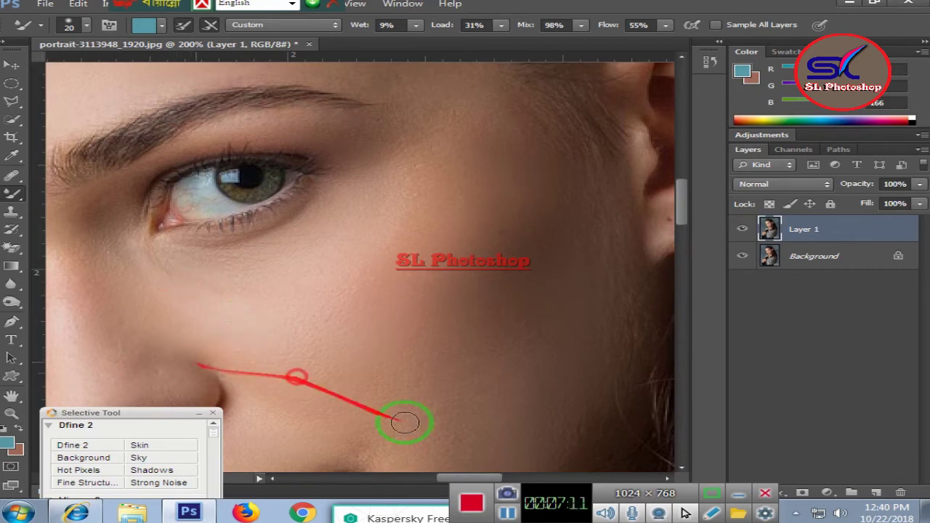
pyautogui.moveTo(481, 482); pyautogui.dragTo(449, 482)
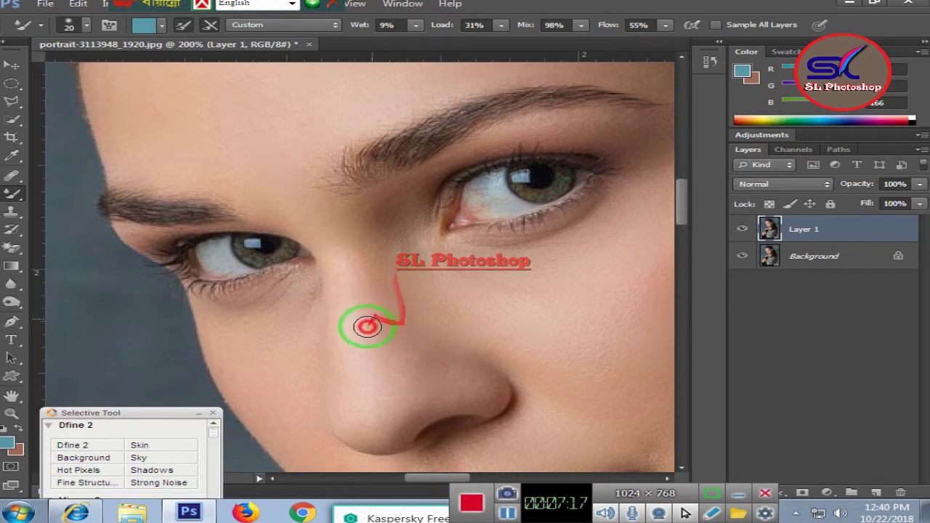
pyautogui.moveTo(367, 326)
pyautogui.mouseDown()
pyautogui.moveTo(353, 244)
pyautogui.moveTo(393, 252)
pyautogui.mouseUp()
pyautogui.moveTo(433, 290)
pyautogui.mouseDown()
pyautogui.moveTo(312, 305)
pyautogui.moveTo(307, 294)
pyautogui.mouseUp()
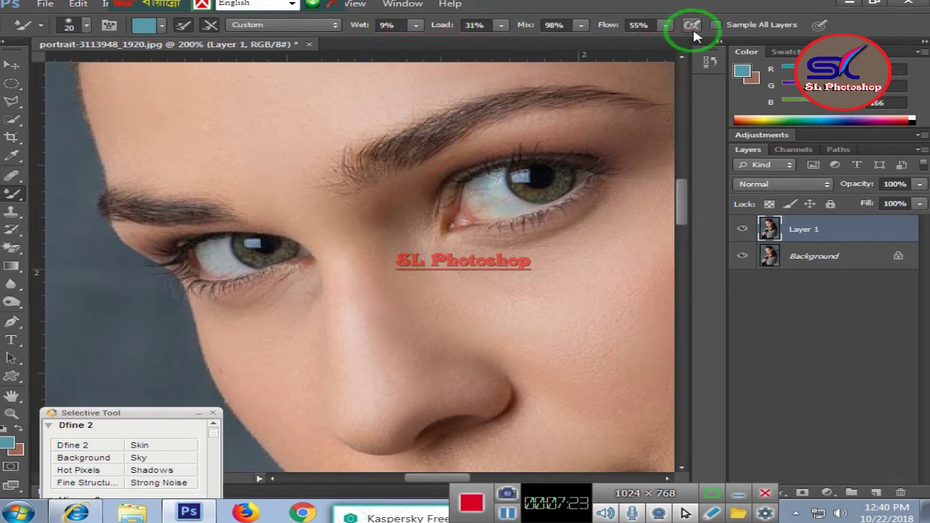
pyautogui.scroll(-2, 331, 135)
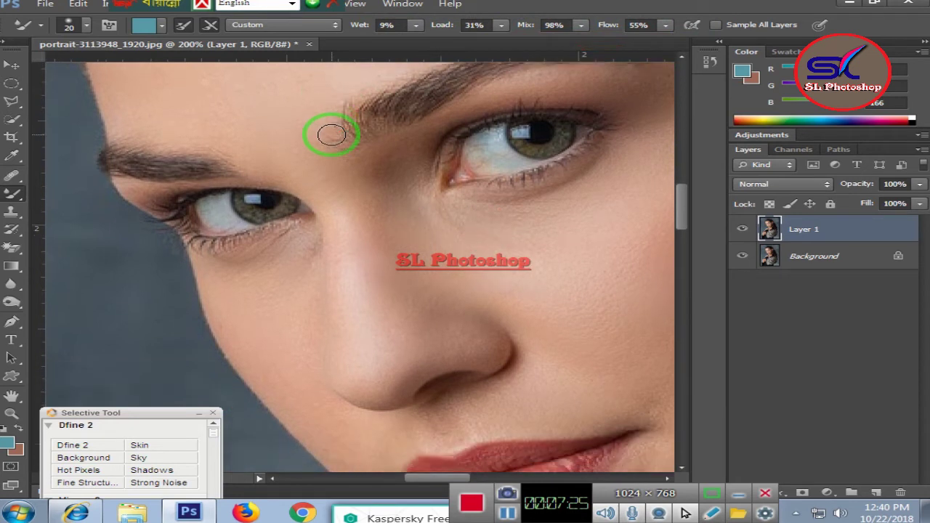
pyautogui.scroll(-3, 331, 134)
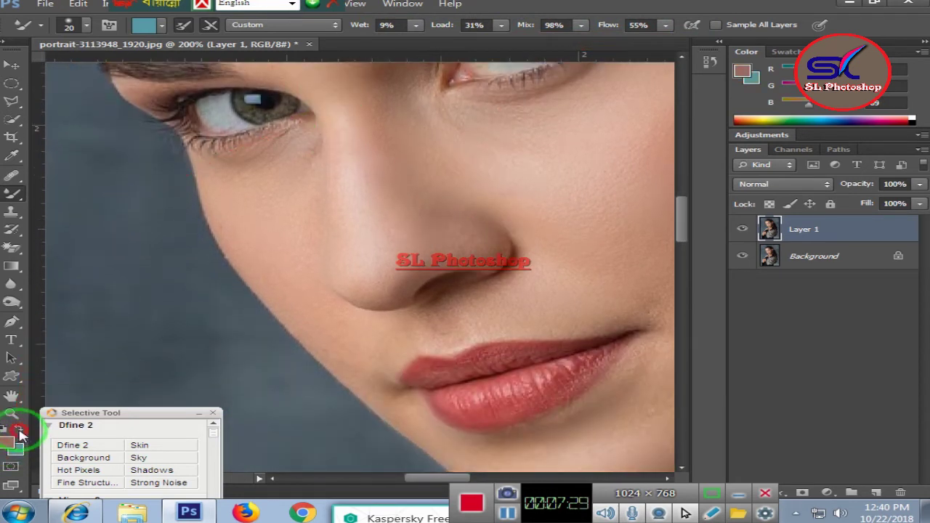
# - Swap to the skin-tone colour and blend the skin under the eye, nose and toward the upper lip
pyautogui.click(20, 435)
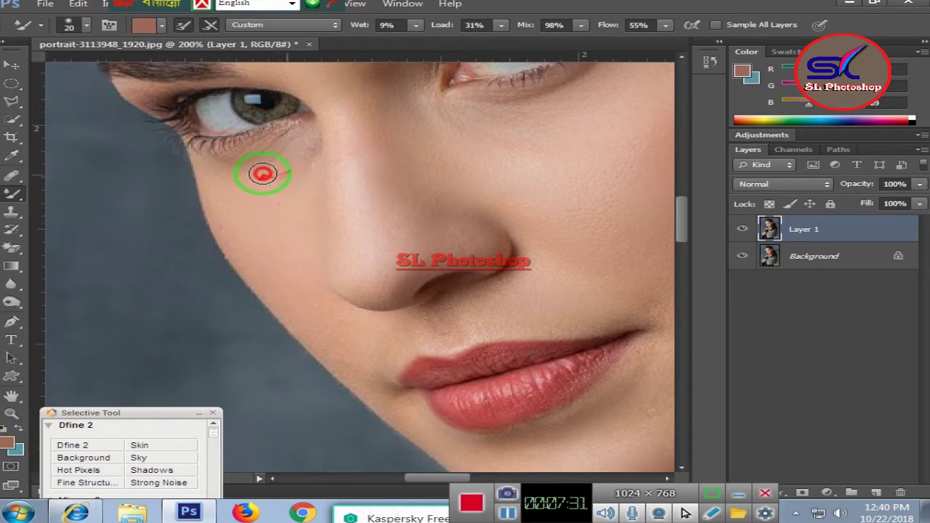
pyautogui.moveTo(302, 148)
pyautogui.mouseDown()
pyautogui.moveTo(249, 208)
pyautogui.moveTo(290, 266)
pyautogui.moveTo(296, 211)
pyautogui.moveTo(326, 335)
pyautogui.mouseUp()
pyautogui.moveTo(388, 340); pyautogui.dragTo(441, 326)
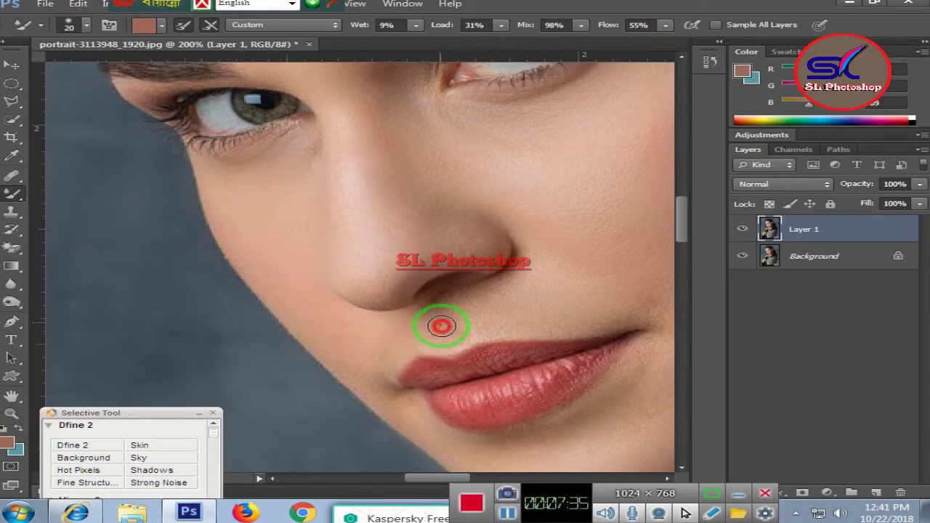
pyautogui.moveTo(490, 290); pyautogui.dragTo(489, 329)
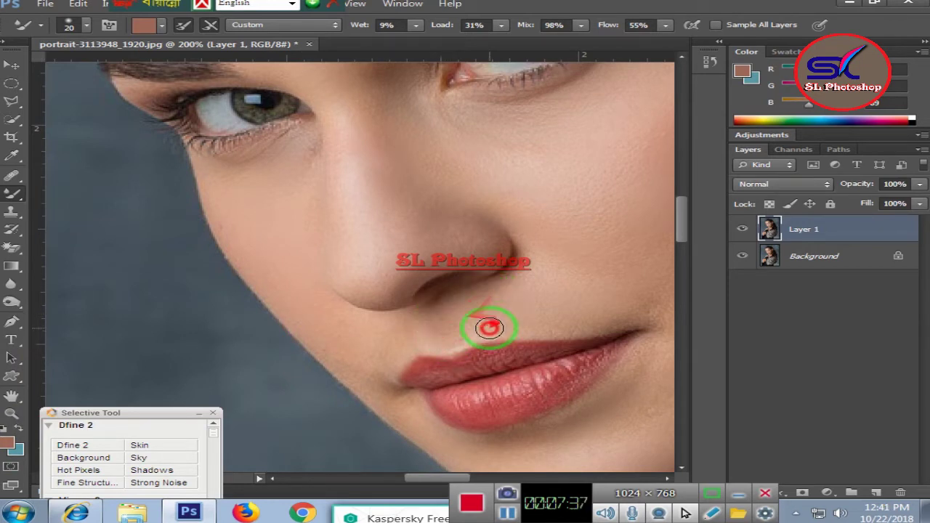
pyautogui.moveTo(624, 312)
pyautogui.mouseDown()
pyautogui.moveTo(446, 290)
pyautogui.moveTo(495, 294)
pyautogui.mouseUp()
pyautogui.moveTo(532, 260); pyautogui.dragTo(548, 193)
# - Sample the lighter cheek tone #b3866f as the foreground colour
pyautogui.scroll(3, 465, 226)
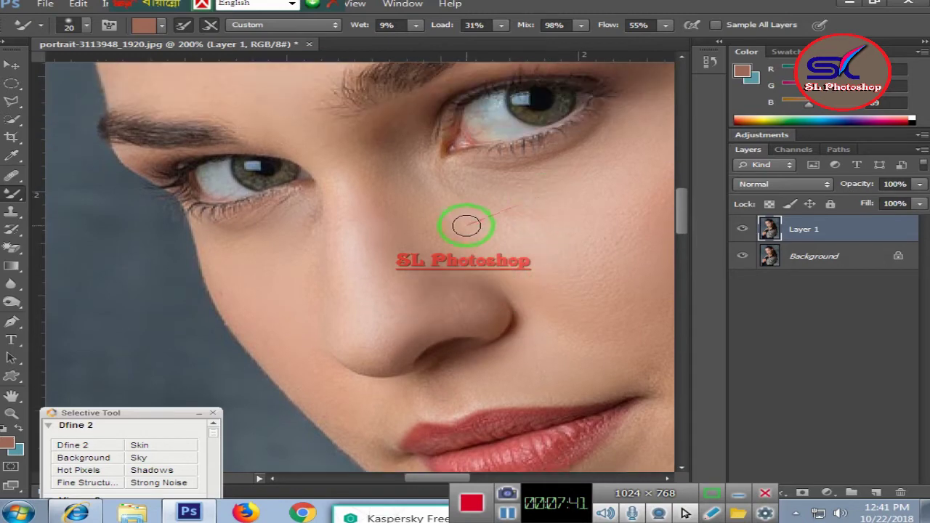
pyautogui.click(7, 441)
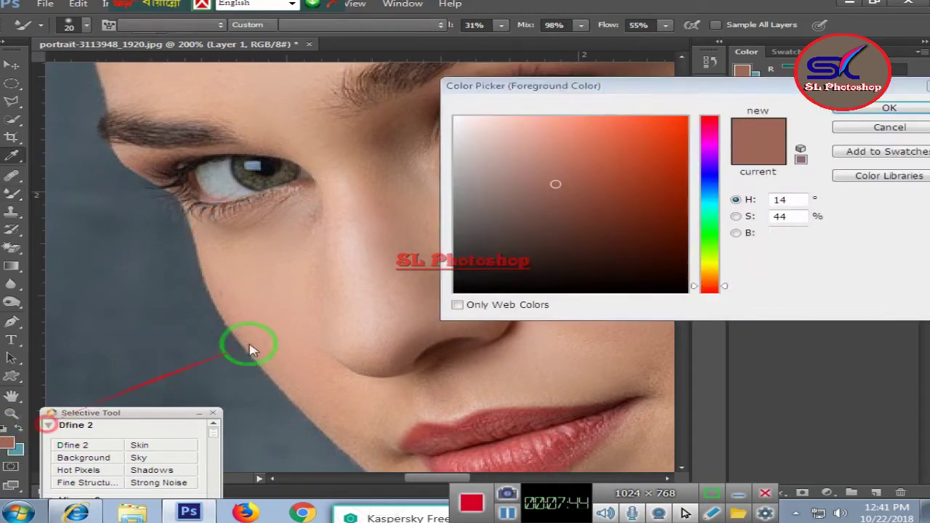
pyautogui.click(411, 212)
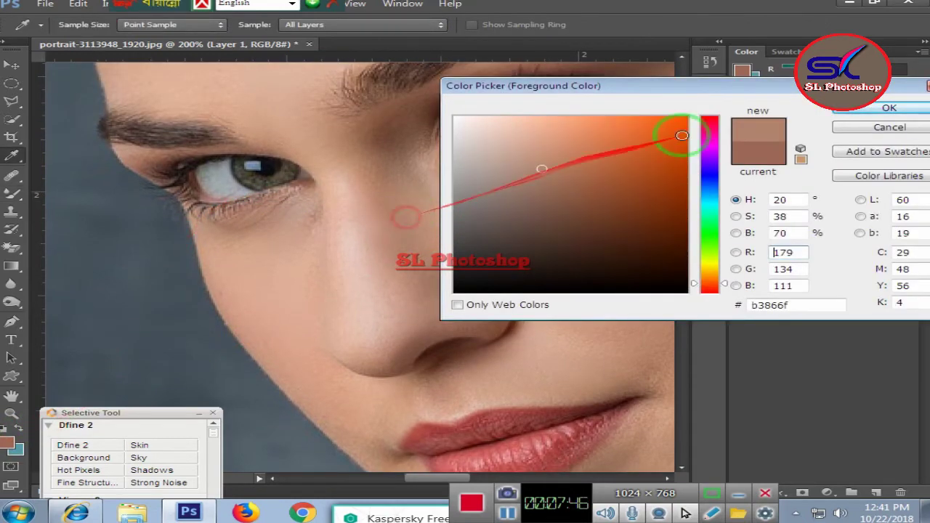
pyautogui.click(889, 108)
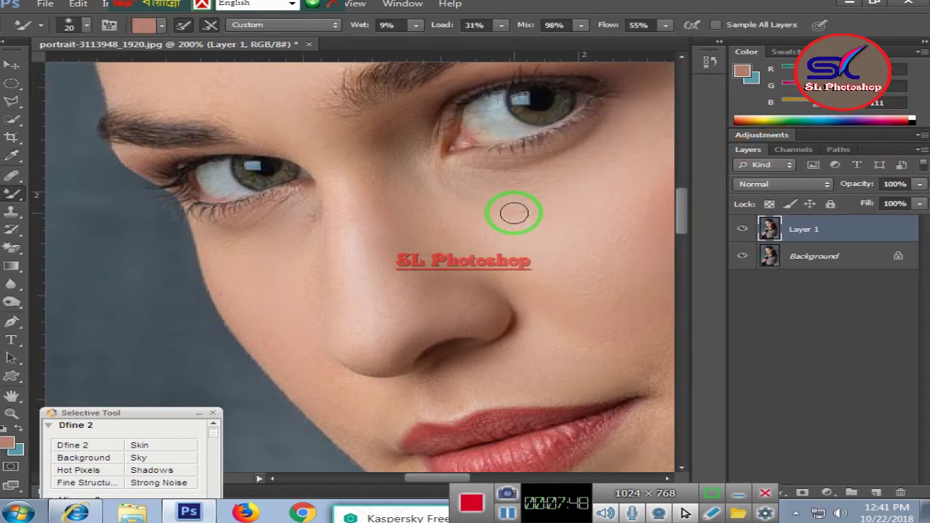
# - Blend the cheek and temple skin with the sampled tone using the size 35 Mixer Brush
pyautogui.moveTo(550, 209); pyautogui.dragTo(568, 234)
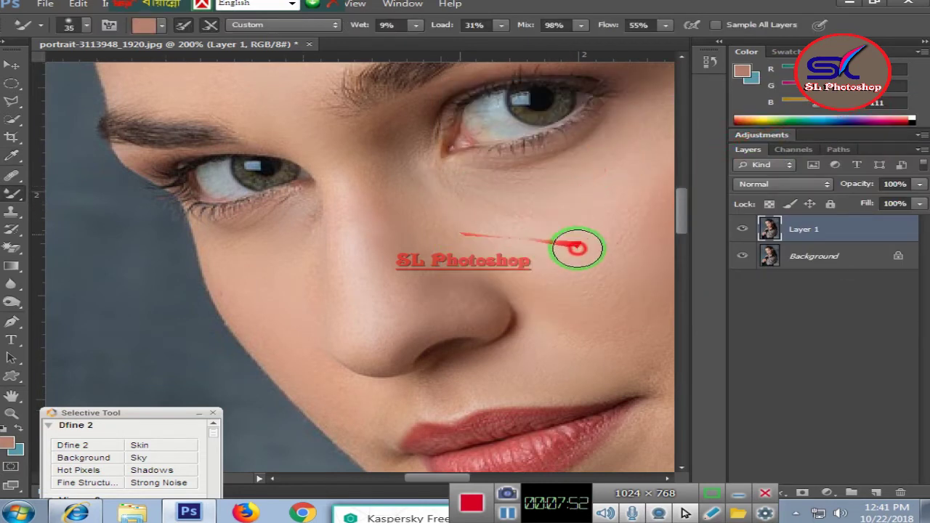
pyautogui.moveTo(567, 234); pyautogui.dragTo(638, 250)
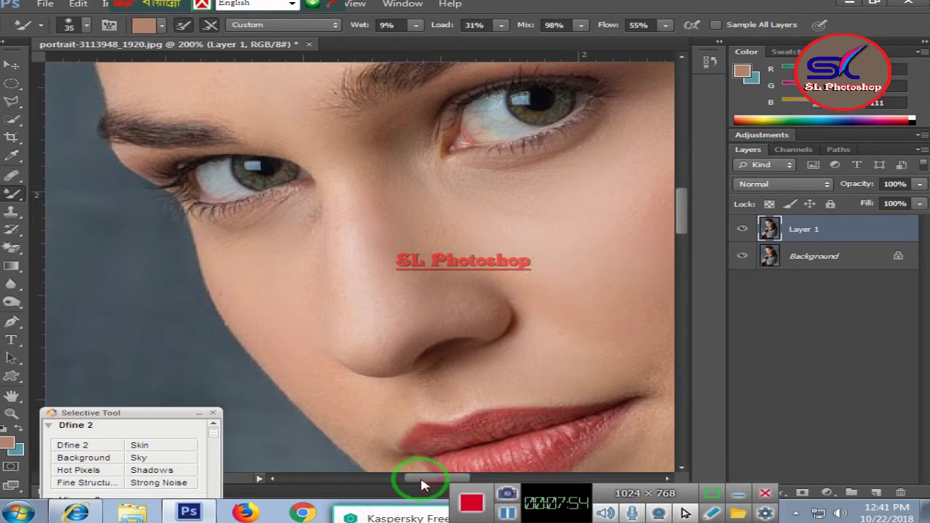
pyautogui.moveTo(410, 478); pyautogui.dragTo(460, 476)
pyautogui.moveTo(359, 326)
pyautogui.mouseDown()
pyautogui.moveTo(339, 366)
pyautogui.moveTo(300, 327)
pyautogui.moveTo(369, 328)
pyautogui.moveTo(401, 320)
pyautogui.moveTo(305, 328)
pyautogui.moveTo(505, 297)
pyautogui.moveTo(359, 261)
pyautogui.moveTo(438, 182)
pyautogui.mouseUp()
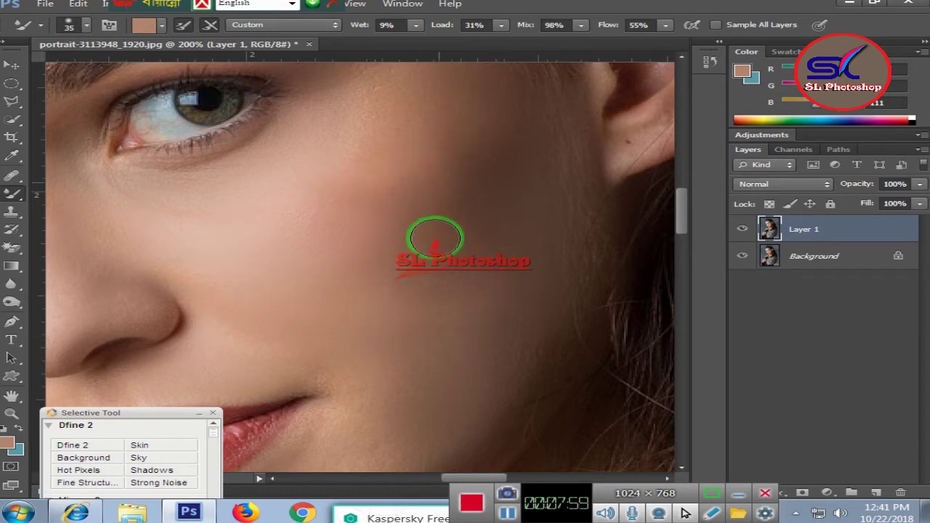
pyautogui.scroll(3, 432, 232)
pyautogui.moveTo(376, 173)
pyautogui.mouseDown()
pyautogui.moveTo(339, 160)
pyautogui.moveTo(360, 161)
pyautogui.moveTo(414, 201)
pyautogui.moveTo(409, 208)
pyautogui.moveTo(477, 189)
pyautogui.moveTo(536, 293)
pyautogui.moveTo(484, 390)
pyautogui.moveTo(332, 213)
pyautogui.moveTo(269, 363)
pyautogui.moveTo(315, 343)
pyautogui.moveTo(380, 270)
pyautogui.moveTo(295, 367)
pyautogui.mouseUp()
# - Smooth the skin along the side of the nose down toward the lip corner
pyautogui.scroll(-3, 482, 200)
pyautogui.scroll(-3, 403, 298)
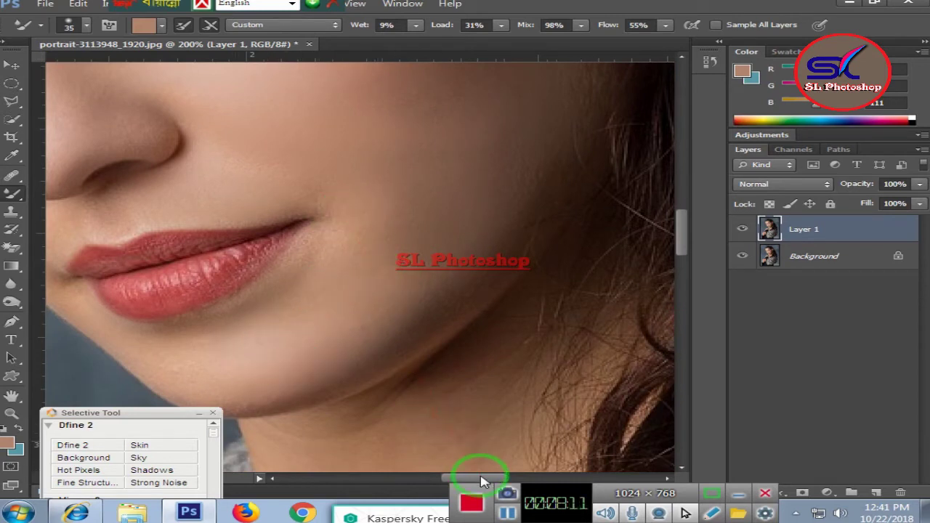
pyautogui.moveTo(481, 479); pyautogui.dragTo(454, 480)
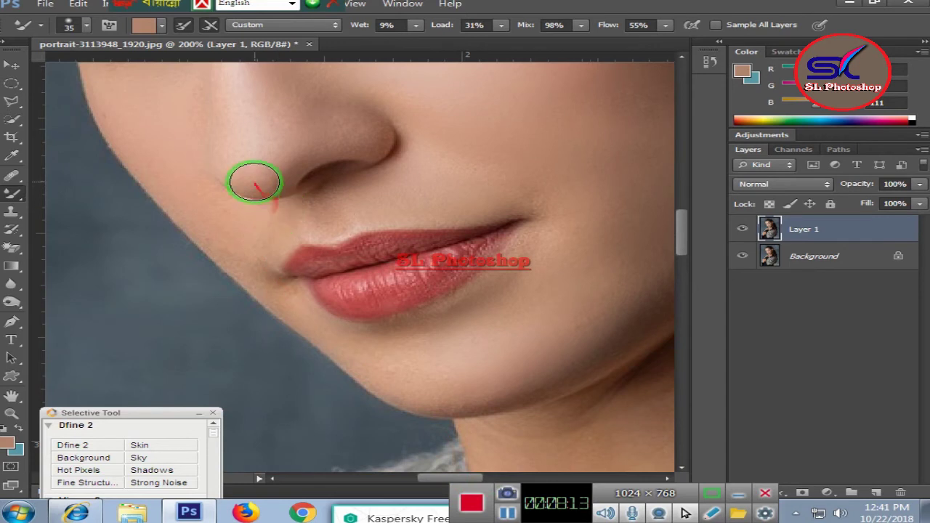
pyautogui.moveTo(259, 177); pyautogui.dragTo(314, 146)
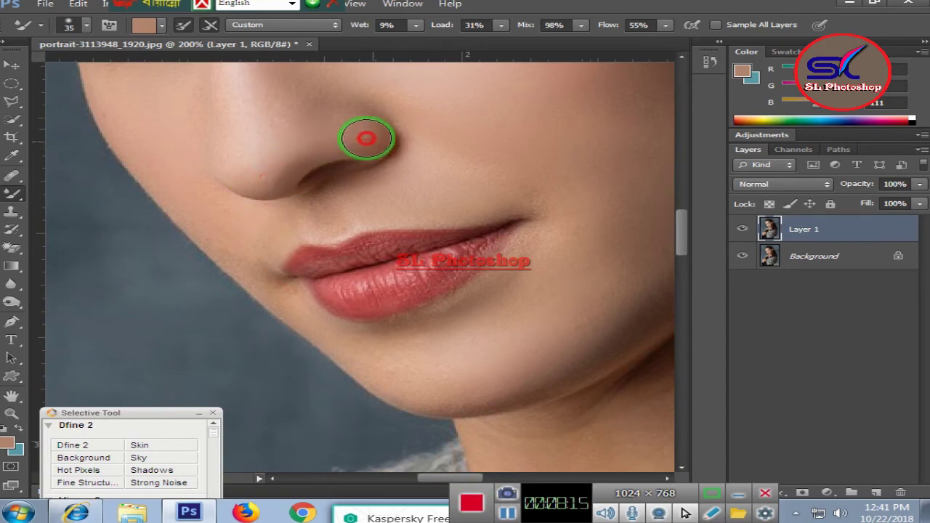
pyautogui.moveTo(377, 136)
pyautogui.mouseDown()
pyautogui.moveTo(675, 269)
pyautogui.moveTo(477, 322)
pyautogui.moveTo(516, 256)
pyautogui.mouseUp()
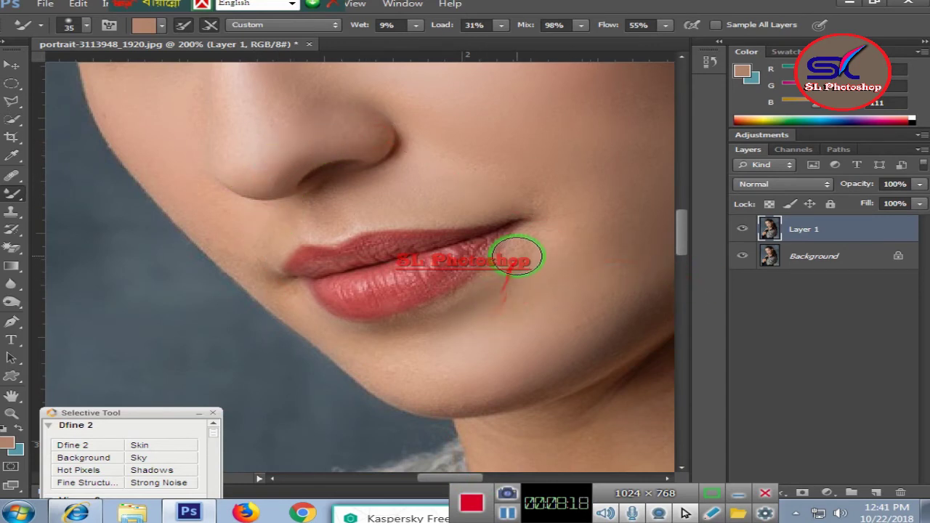
pyautogui.moveTo(518, 289)
pyautogui.mouseDown()
pyautogui.moveTo(182, 240)
pyautogui.moveTo(149, 197)
pyautogui.moveTo(577, 201)
pyautogui.mouseUp()
# - Blend the forehead, hairline and brow-area skin
pyautogui.scroll(3, 180, 232)
pyautogui.scroll(2, 509, 207)
pyautogui.moveTo(498, 208); pyautogui.dragTo(98, 281)
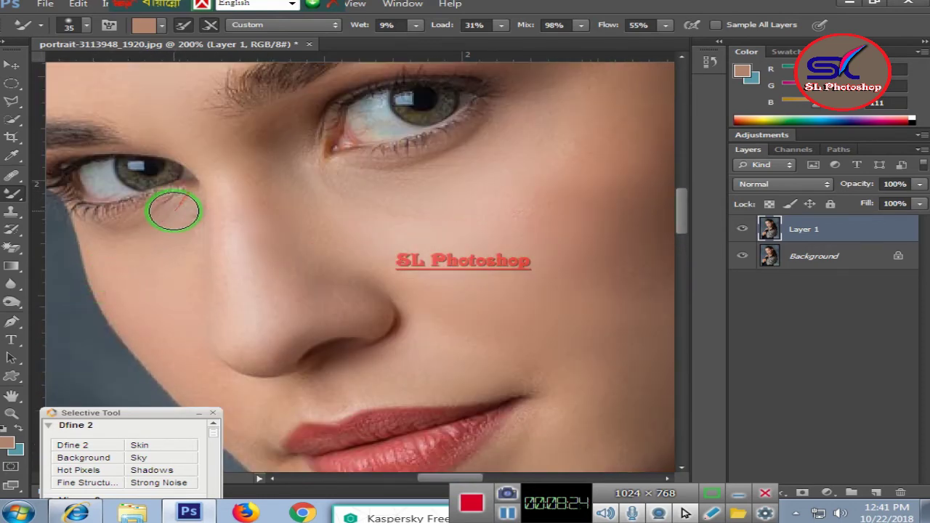
pyautogui.scroll(3, 146, 189)
pyautogui.moveTo(117, 187)
pyautogui.mouseDown()
pyautogui.moveTo(87, 187)
pyautogui.moveTo(157, 170)
pyautogui.moveTo(149, 185)
pyautogui.moveTo(155, 152)
pyautogui.moveTo(135, 131)
pyautogui.moveTo(137, 104)
pyautogui.moveTo(191, 91)
pyautogui.moveTo(318, 252)
pyautogui.mouseUp()
pyautogui.scroll(3, 197, 149)
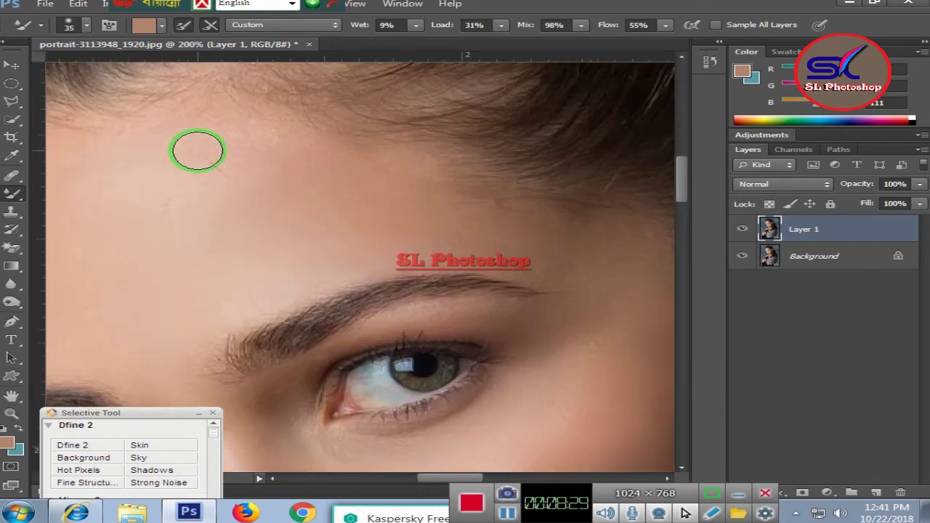
pyautogui.moveTo(196, 150)
pyautogui.mouseDown()
pyautogui.moveTo(363, 152)
pyautogui.moveTo(406, 180)
pyautogui.moveTo(181, 191)
pyautogui.moveTo(202, 125)
pyautogui.moveTo(160, 152)
pyautogui.moveTo(236, 179)
pyautogui.moveTo(276, 208)
pyautogui.moveTo(436, 208)
pyautogui.moveTo(587, 253)
pyautogui.moveTo(515, 263)
pyautogui.moveTo(658, 279)
pyautogui.moveTo(542, 332)
pyautogui.moveTo(463, 320)
pyautogui.moveTo(619, 326)
pyautogui.moveTo(603, 286)
pyautogui.moveTo(294, 396)
pyautogui.moveTo(504, 414)
pyautogui.mouseUp()
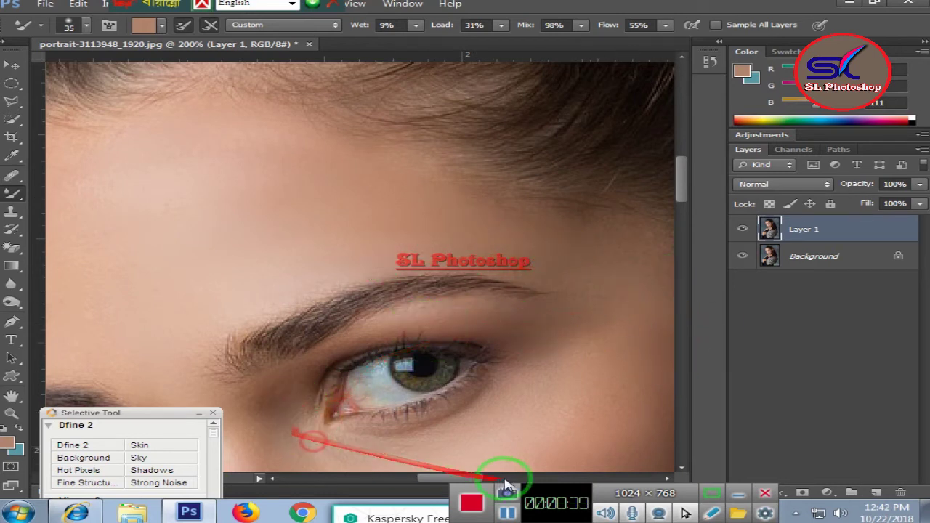
pyautogui.moveTo(461, 472); pyautogui.dragTo(436, 477)
pyautogui.scroll(3, 438, 406)
# - Blend the upper forehead, the cheek toward the nose, the nose side and the skin above the upper lip
pyautogui.moveTo(438, 407)
pyautogui.mouseDown()
pyautogui.moveTo(394, 326)
pyautogui.moveTo(446, 346)
pyautogui.moveTo(346, 343)
pyautogui.moveTo(315, 252)
pyautogui.moveTo(394, 149)
pyautogui.moveTo(322, 199)
pyautogui.moveTo(394, 170)
pyautogui.moveTo(384, 191)
pyautogui.moveTo(473, 214)
pyautogui.moveTo(315, 259)
pyautogui.moveTo(453, 314)
pyautogui.mouseUp()
pyautogui.scroll(-3, 454, 314)
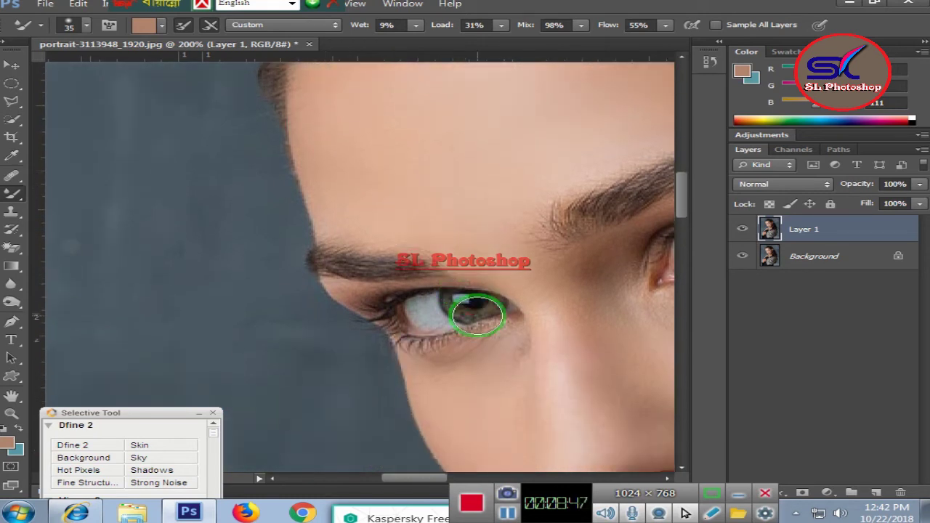
pyautogui.scroll(-2, 470, 336)
pyautogui.moveTo(501, 291)
pyautogui.mouseDown()
pyautogui.moveTo(469, 365)
pyautogui.moveTo(502, 421)
pyautogui.moveTo(494, 370)
pyautogui.moveTo(504, 297)
pyautogui.moveTo(452, 304)
pyautogui.moveTo(472, 187)
pyautogui.moveTo(453, 167)
pyautogui.moveTo(472, 477)
pyautogui.moveTo(418, 481)
pyautogui.moveTo(446, 425)
pyautogui.mouseUp()
pyautogui.scroll(-3, 395, 322)
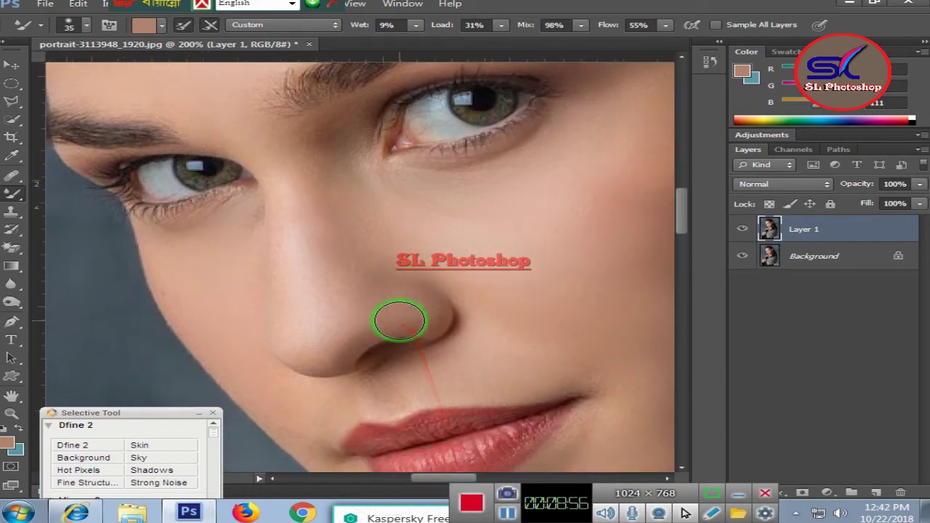
pyautogui.moveTo(364, 245)
pyautogui.mouseDown()
pyautogui.moveTo(400, 250)
pyautogui.moveTo(307, 254)
pyautogui.moveTo(292, 242)
pyautogui.moveTo(291, 276)
pyautogui.moveTo(300, 178)
pyautogui.moveTo(291, 220)
pyautogui.moveTo(305, 271)
pyautogui.moveTo(298, 363)
pyautogui.moveTo(282, 338)
pyautogui.moveTo(560, 330)
pyautogui.mouseUp()
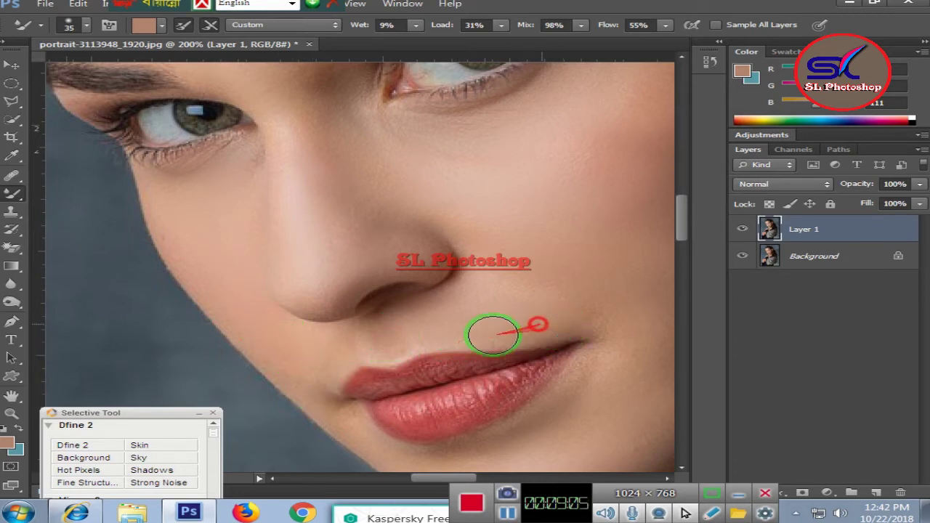
pyautogui.moveTo(493, 335)
pyautogui.mouseDown()
pyautogui.moveTo(305, 371)
pyautogui.moveTo(473, 378)
pyautogui.moveTo(664, 360)
pyautogui.mouseUp()
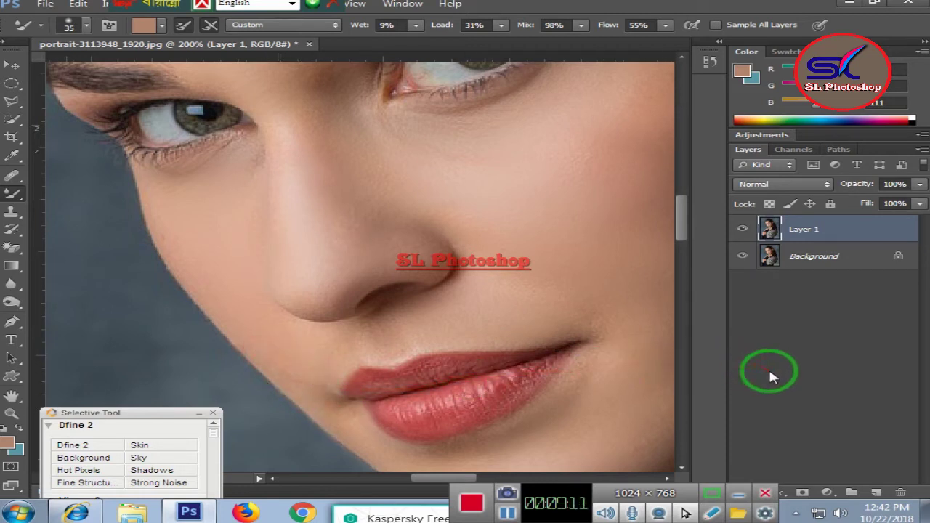
# - Smooth the skin on the neck and over the hand and finger with the Mixer Brush
pyautogui.hotkey('ctrl', '0')
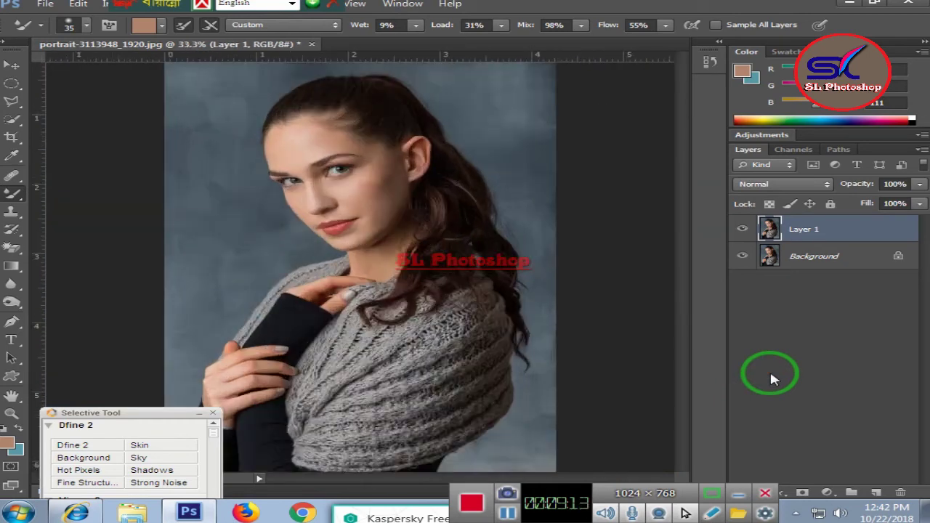
pyautogui.hotkey('ctrl', '+')
pyautogui.hotkey('ctrl', '+')
pyautogui.hotkey('ctrl', '+')
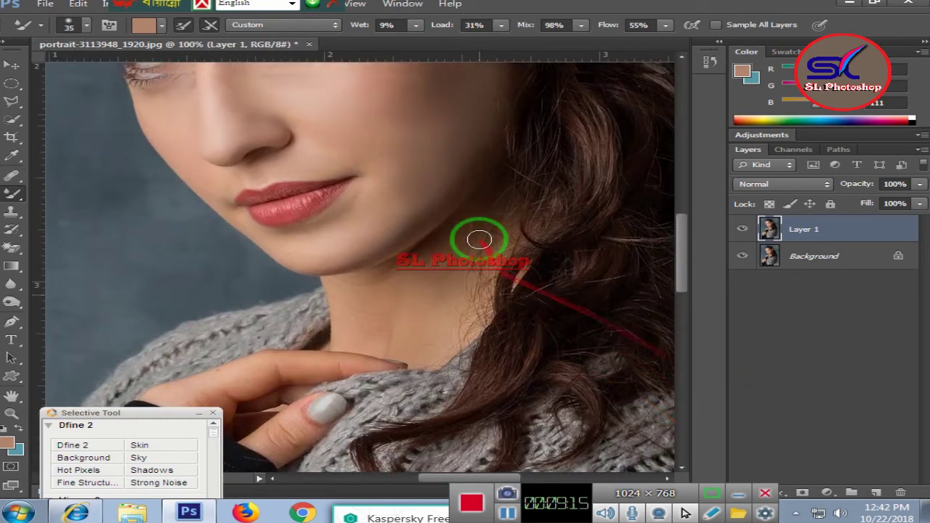
pyautogui.moveTo(418, 351); pyautogui.dragTo(439, 333)
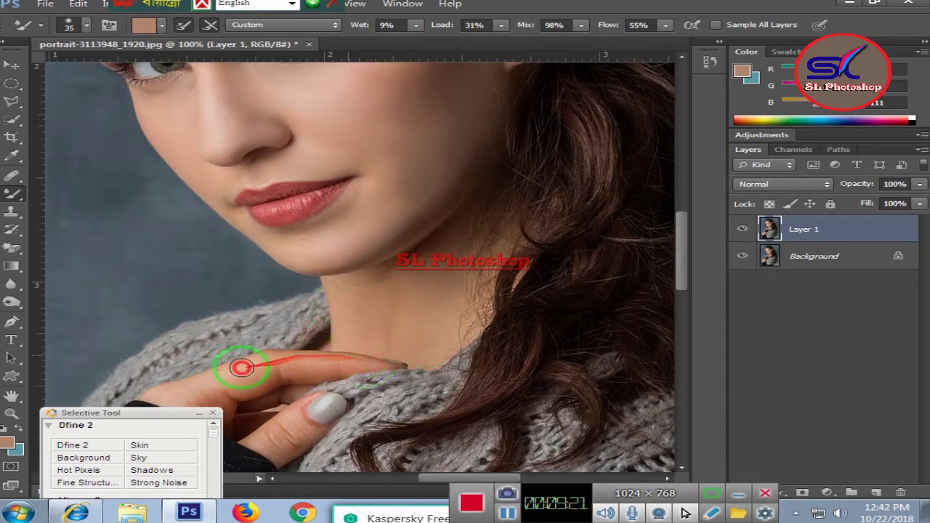
pyautogui.moveTo(241, 368); pyautogui.dragTo(212, 386)
pyautogui.moveTo(329, 367); pyautogui.dragTo(277, 438)
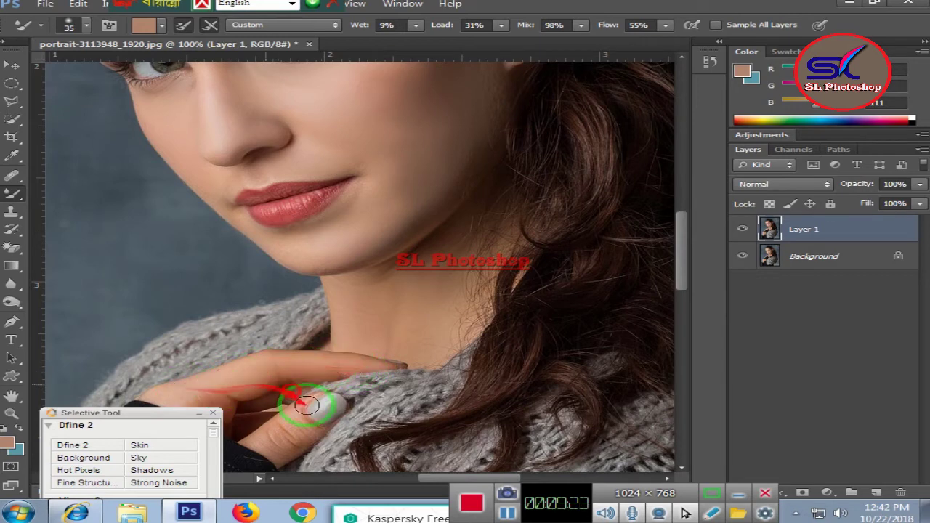
# - Blend the cheek skin near and below the lip corner, then add a new empty Layer 2
pyautogui.hotkey('ctrl', '-')
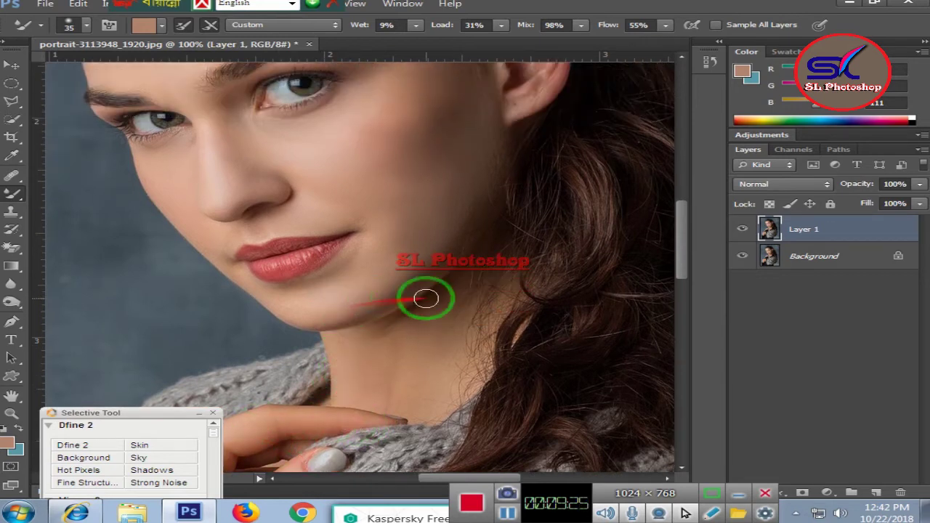
pyautogui.hotkey('ctrl', '+')
pyautogui.hotkey('ctrl', '+')
pyautogui.hotkey('ctrl', '+')
pyautogui.moveTo(454, 296)
pyautogui.mouseDown()
pyautogui.moveTo(208, 332)
pyautogui.moveTo(340, 191)
pyautogui.mouseUp()
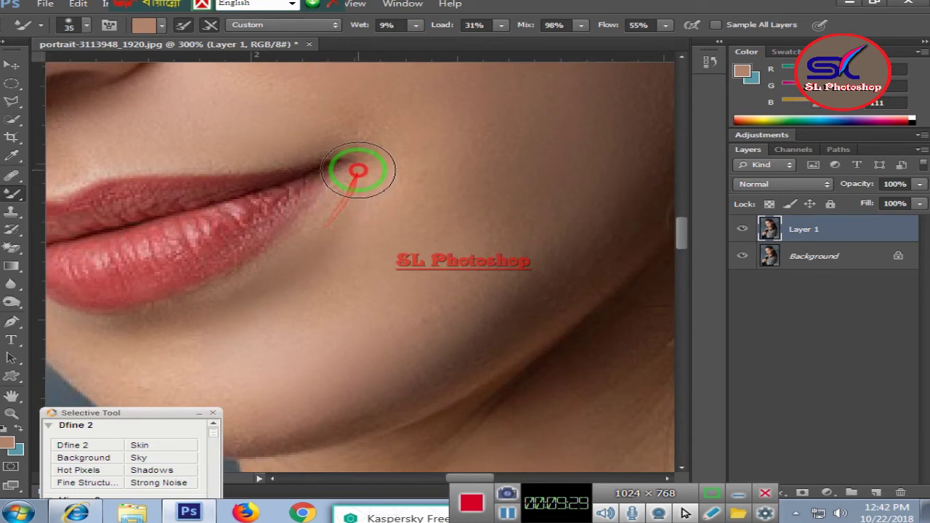
pyautogui.moveTo(321, 231)
pyautogui.mouseDown()
pyautogui.moveTo(358, 145)
pyautogui.moveTo(311, 262)
pyautogui.moveTo(191, 321)
pyautogui.moveTo(357, 141)
pyautogui.moveTo(298, 291)
pyautogui.moveTo(207, 303)
pyautogui.moveTo(423, 353)
pyautogui.mouseUp()
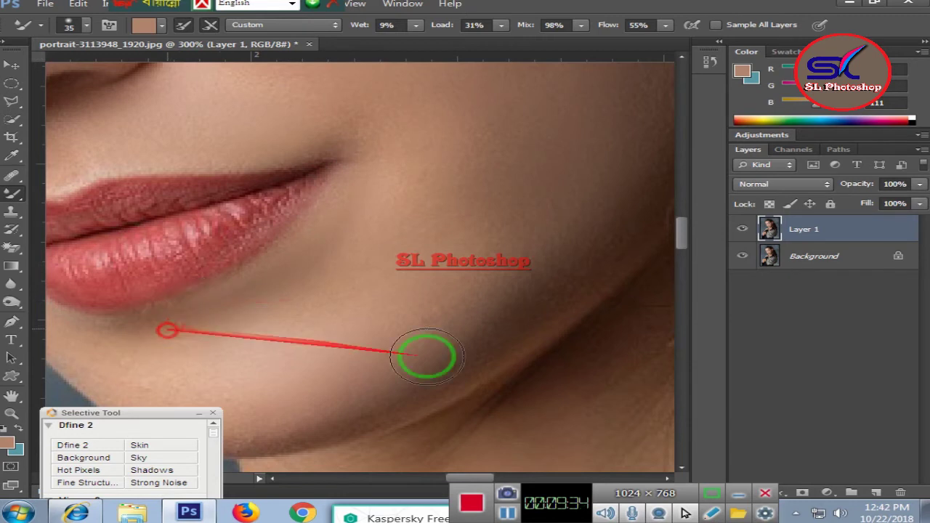
pyautogui.click(877, 492)
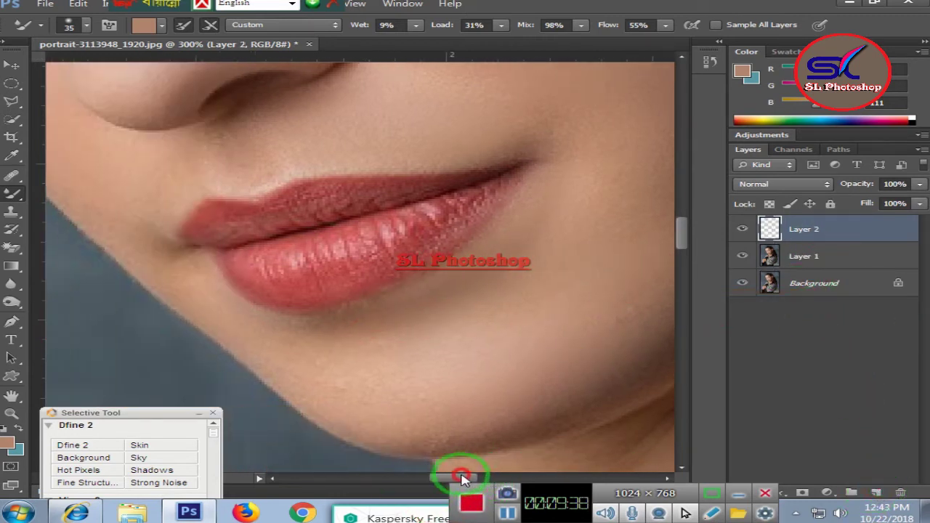
# - Trace around the lip edges with the Polygonal Lasso on Layer 2 to select the lips
pyautogui.moveTo(479, 481); pyautogui.dragTo(451, 478)
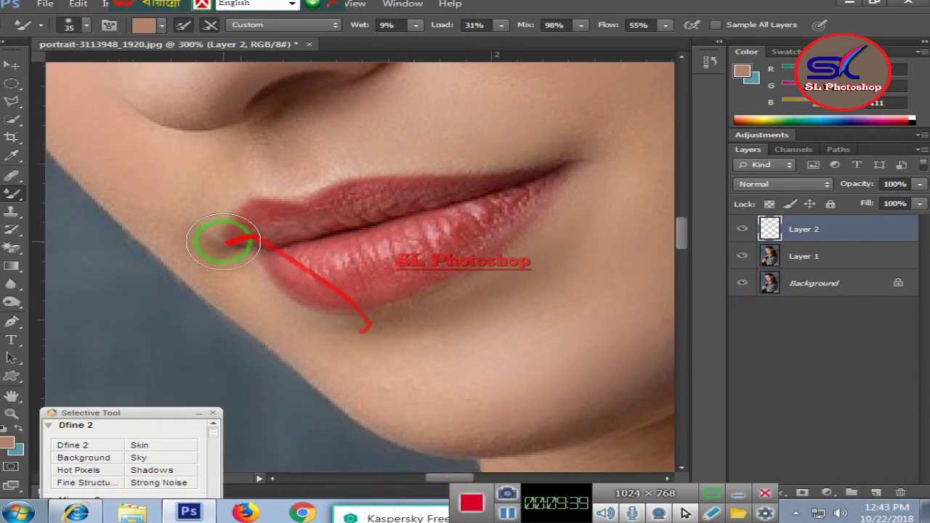
pyautogui.moveTo(174, 37); pyautogui.dragTo(926, 185)
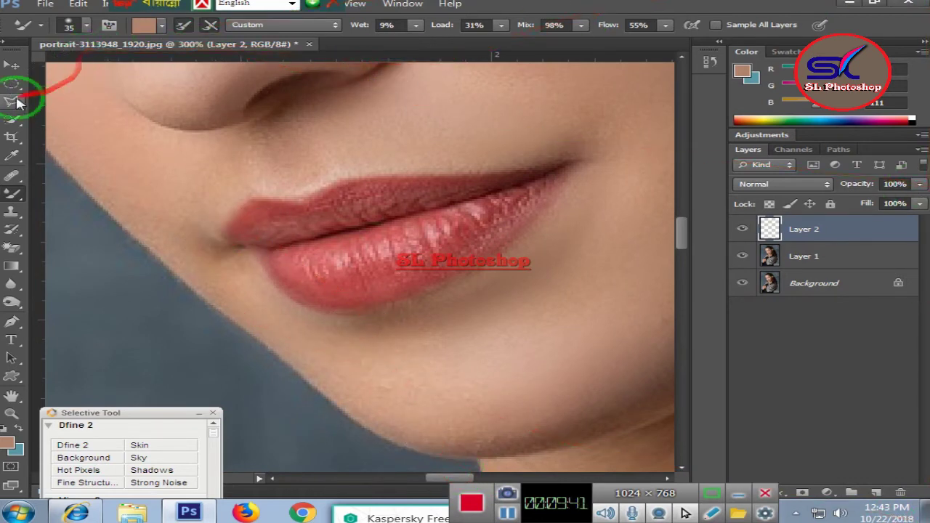
pyautogui.click(11, 100)
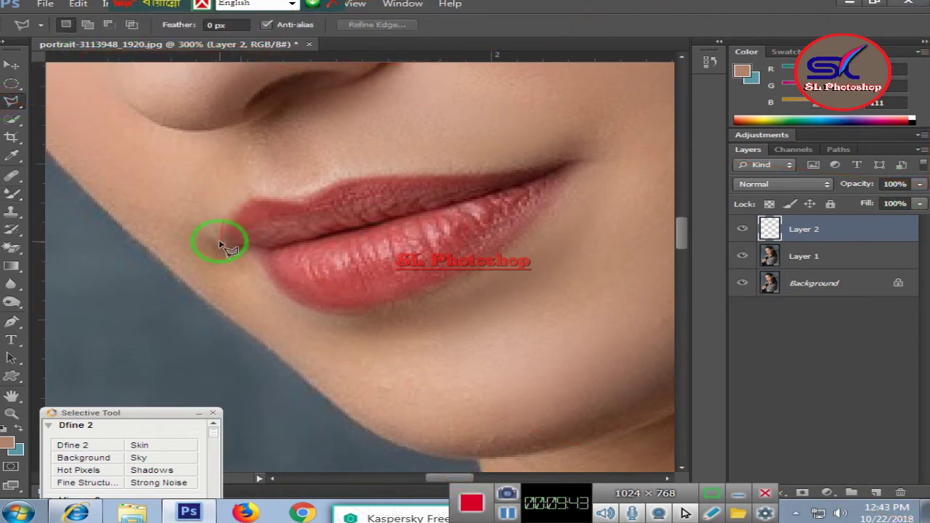
pyautogui.moveTo(225, 231)
pyautogui.mouseDown()
pyautogui.moveTo(252, 199)
pyautogui.moveTo(314, 194)
pyautogui.moveTo(332, 181)
pyautogui.moveTo(502, 172)
pyautogui.moveTo(582, 157)
pyautogui.moveTo(535, 209)
pyautogui.moveTo(537, 222)
pyautogui.moveTo(502, 240)
pyautogui.moveTo(501, 256)
pyautogui.moveTo(432, 293)
pyautogui.moveTo(426, 284)
pyautogui.moveTo(400, 305)
pyautogui.moveTo(297, 306)
pyautogui.mouseUp()
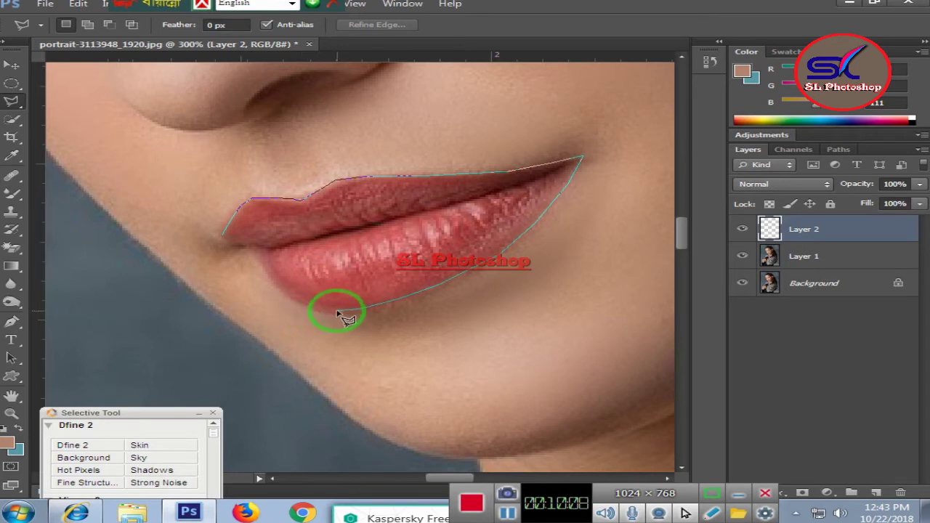
pyautogui.moveTo(331, 313); pyautogui.dragTo(288, 302)
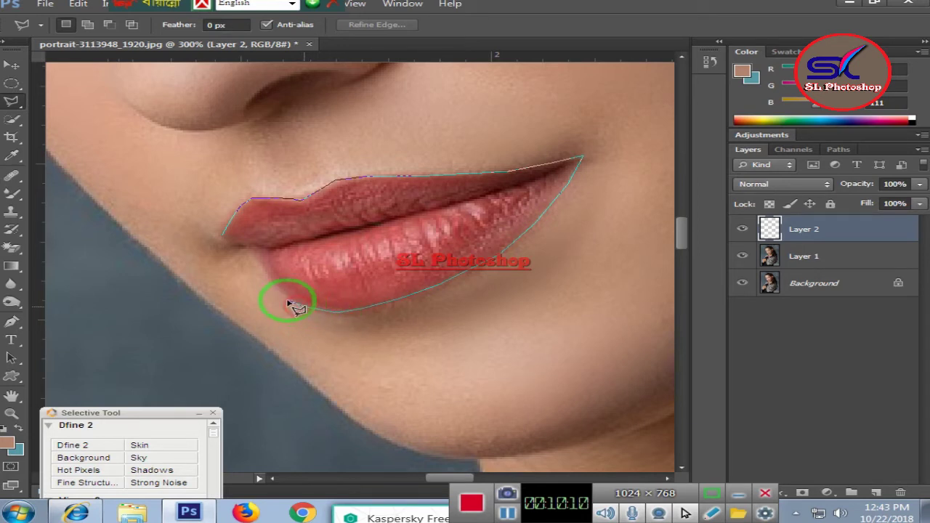
pyautogui.moveTo(267, 269); pyautogui.dragTo(251, 251)
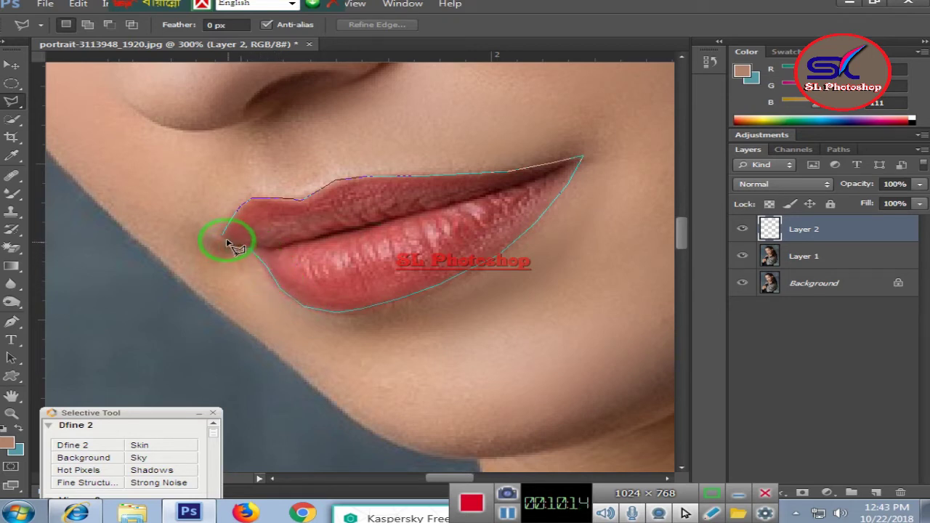
pyautogui.click(226, 240)
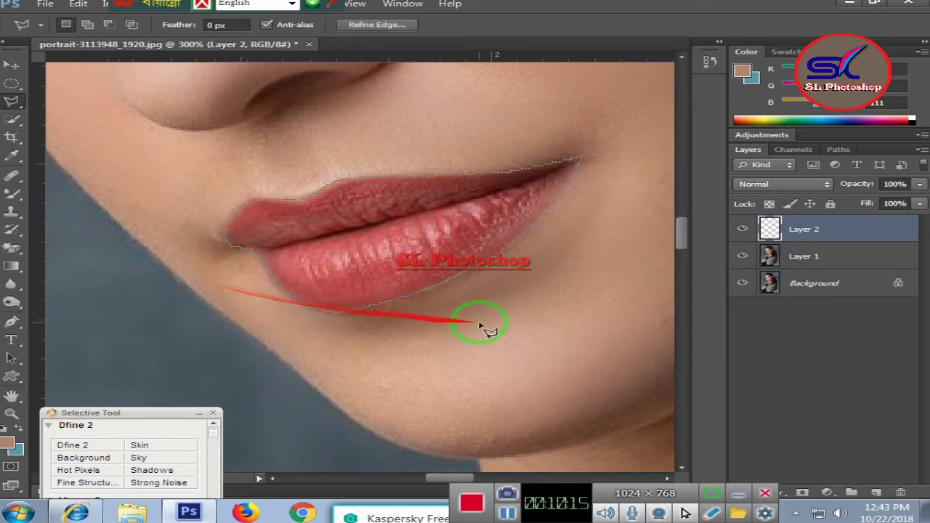
pyautogui.moveTo(478, 320)
pyautogui.mouseDown()
pyautogui.moveTo(546, 232)
pyautogui.moveTo(528, 280)
pyautogui.moveTo(445, 229)
pyautogui.mouseUp()
pyautogui.scroll(3, 396, 195)
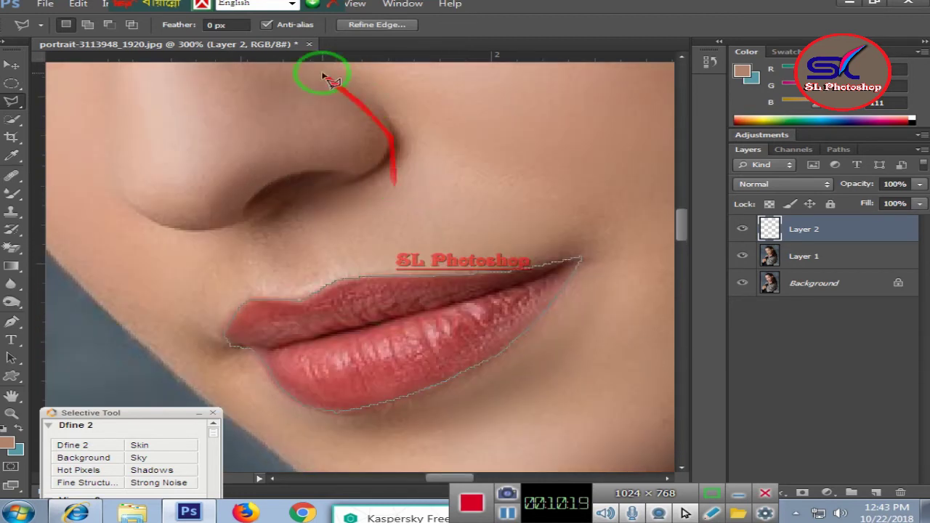
pyautogui.moveTo(168, 6); pyautogui.dragTo(528, 6)
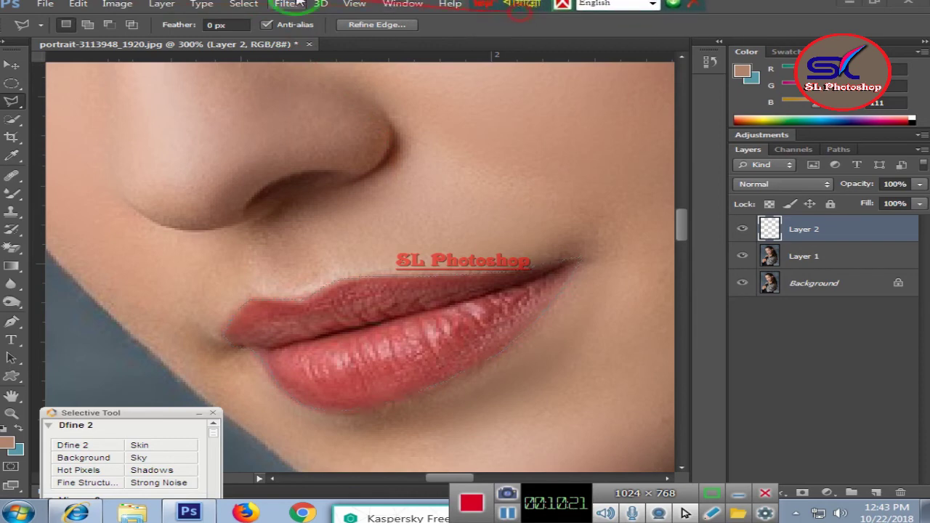
pyautogui.hotkey('ctrl', 'd')
# - Add a Solid Color fill layer, Color Fill 1, over the lip selection
pyautogui.click(244, 5)
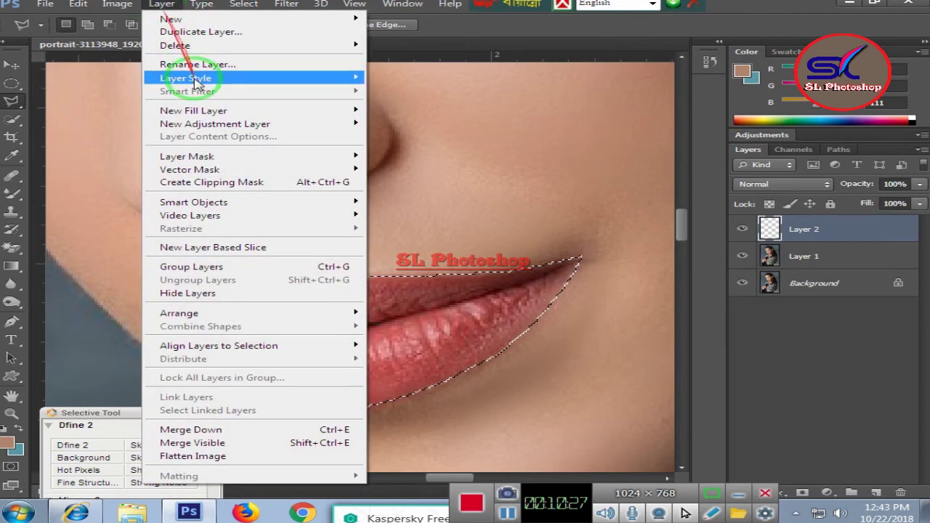
pyautogui.moveTo(193, 111)
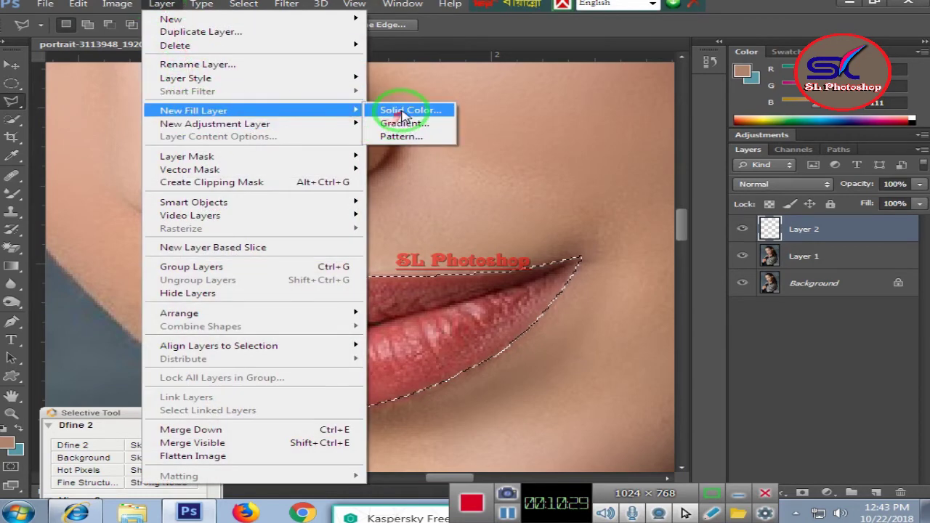
pyautogui.click(398, 111)
pyautogui.click(616, 157)
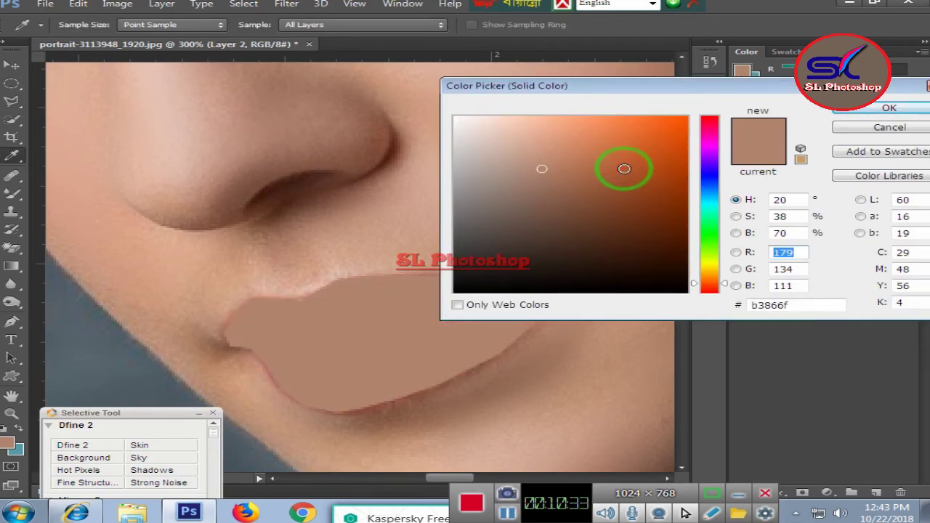
# - Set the lip fill colour to vivid pink #f2084a
pyautogui.moveTo(665, 138); pyautogui.dragTo(669, 132)
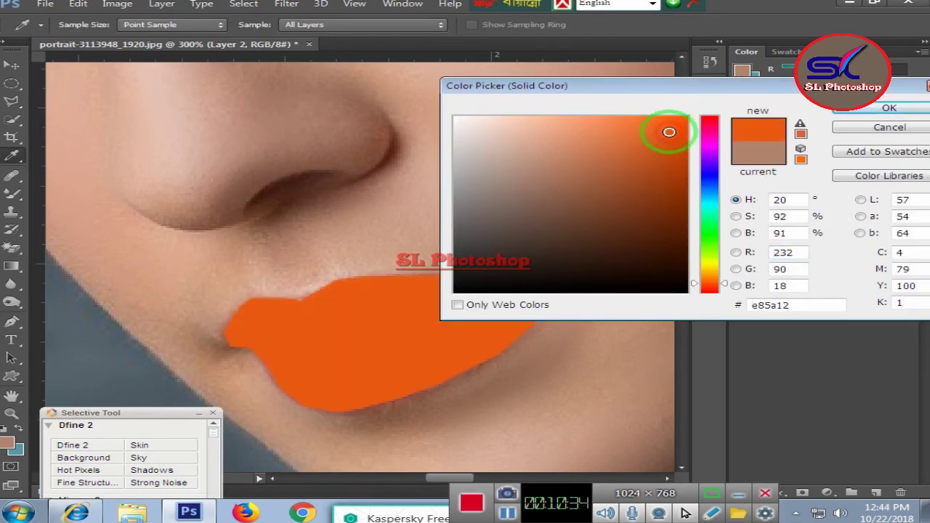
pyautogui.click(709, 125)
pyautogui.click(679, 125)
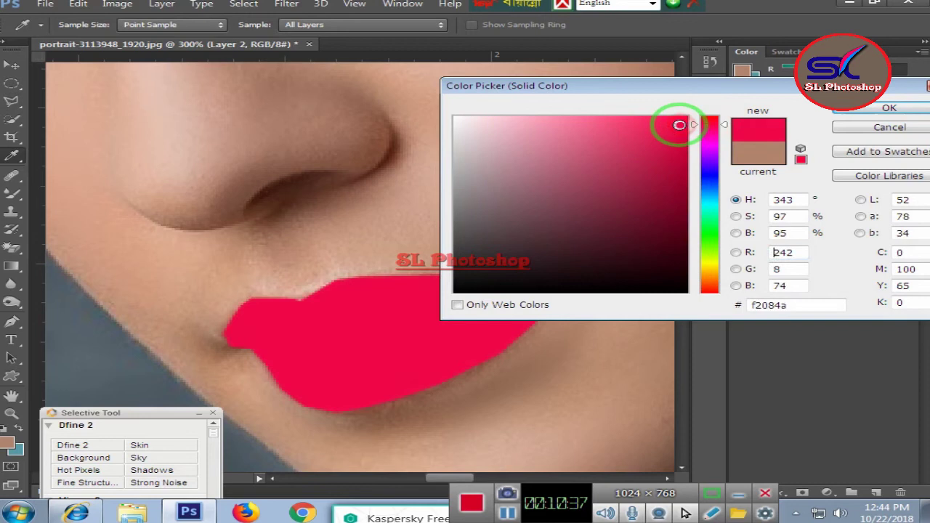
pyautogui.click(846, 109)
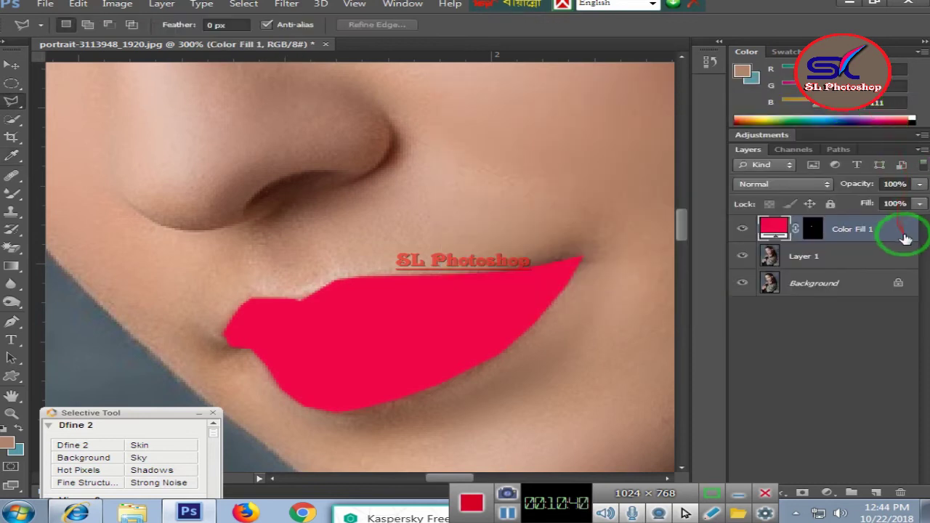
pyautogui.click(919, 185)
# - Set the Color Fill 1 layer to 41% opacity and 81% fill
pyautogui.click(861, 200)
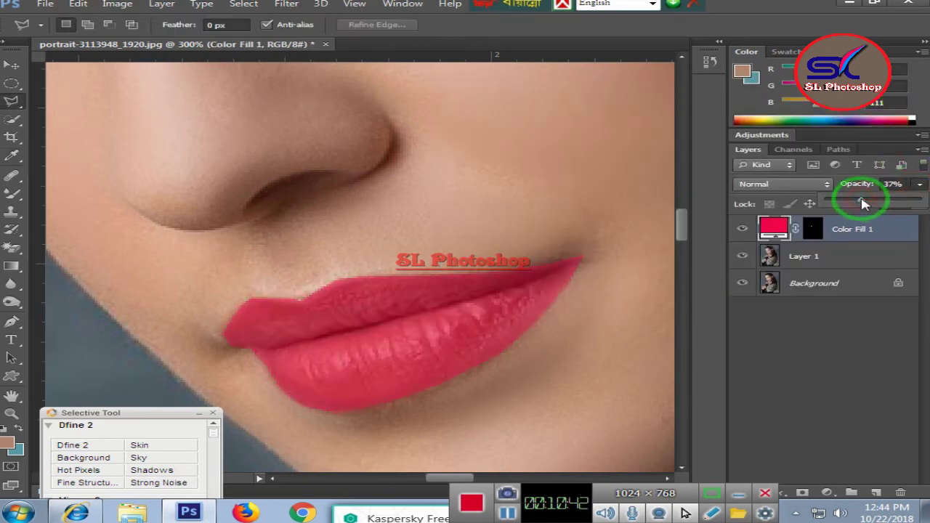
pyautogui.moveTo(861, 198); pyautogui.dragTo(868, 205)
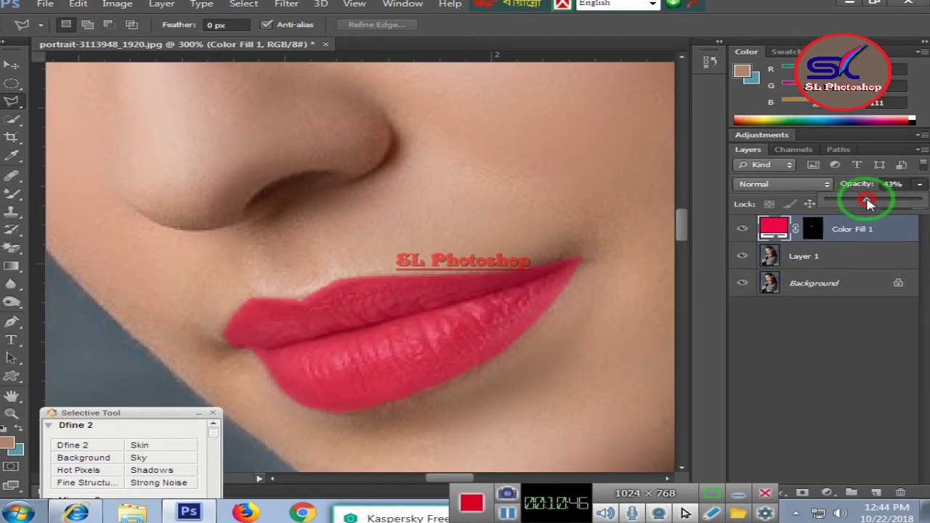
pyautogui.moveTo(864, 200); pyautogui.dragTo(866, 201)
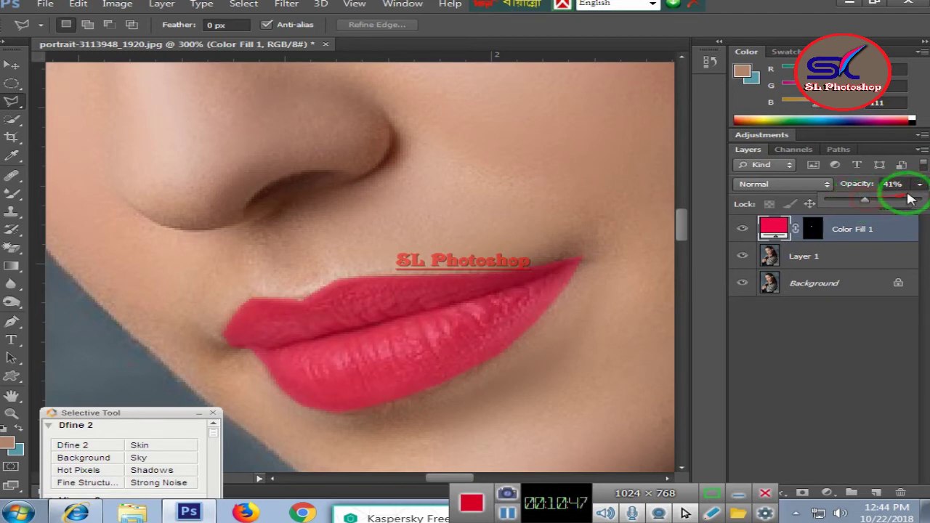
pyautogui.click(920, 204)
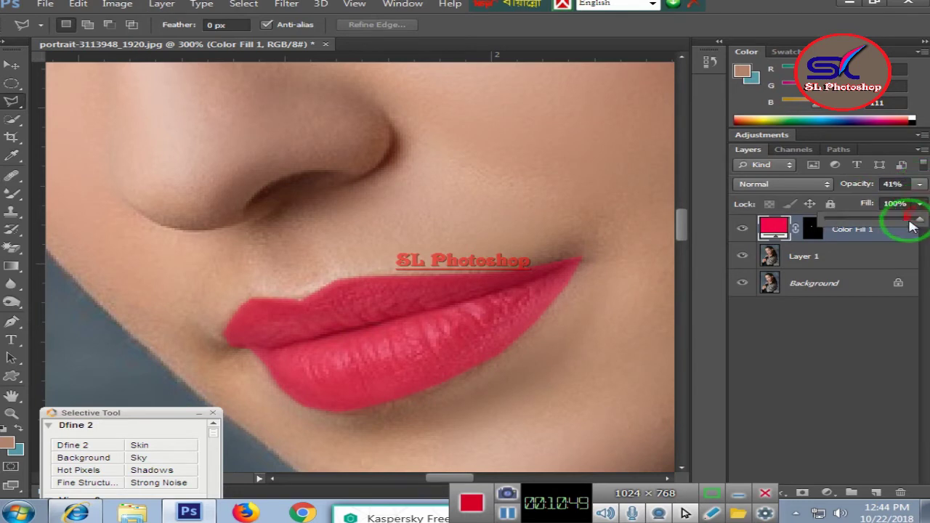
pyautogui.moveTo(910, 225)
pyautogui.mouseDown()
pyautogui.moveTo(824, 220)
pyautogui.moveTo(903, 229)
pyautogui.mouseUp()
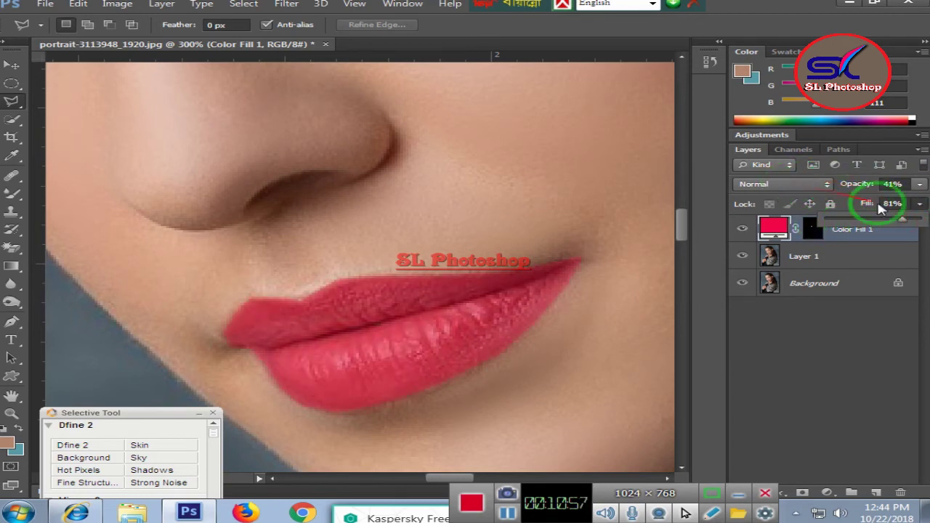
pyautogui.click(919, 203)
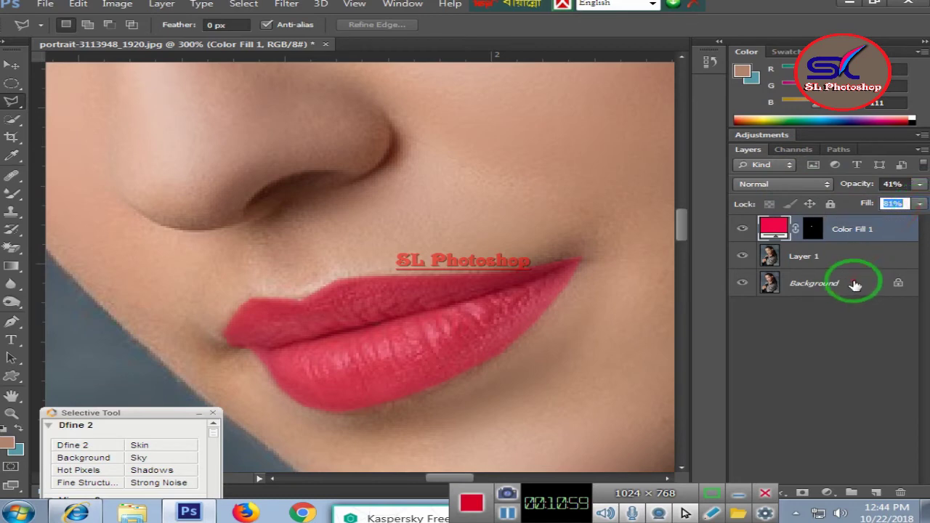
pyautogui.hotkey('ctrl', '-')
pyautogui.hotkey('ctrl', '-')
pyautogui.hotkey('ctrl', '-')
pyautogui.hotkey('ctrl', '-')
pyautogui.hotkey('ctrl', '-')
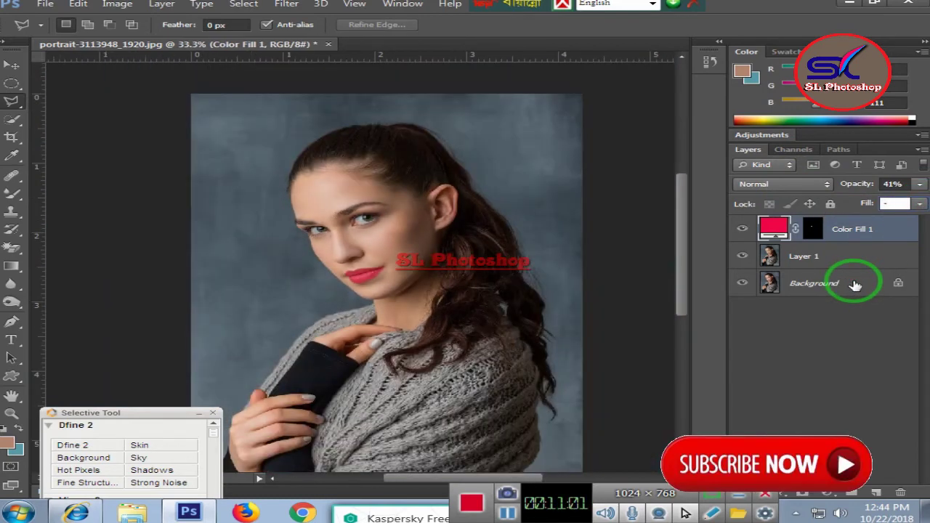
# - Hide the Background layer and Merge Visible to combine the retouched layers into one
pyautogui.hotkey('ctrl', '+')
pyautogui.hotkey('ctrl', '+')
pyautogui.hotkey('ctrl', '+')
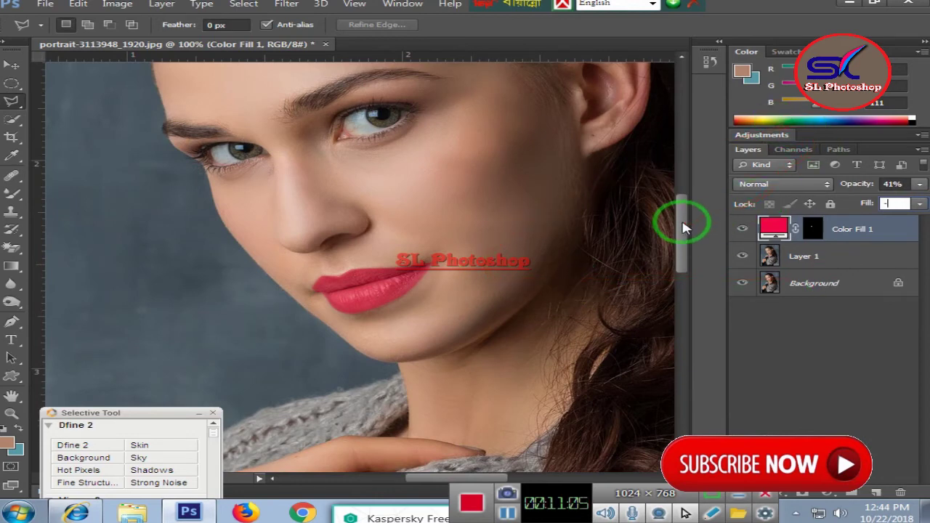
pyautogui.moveTo(681, 227); pyautogui.dragTo(688, 202)
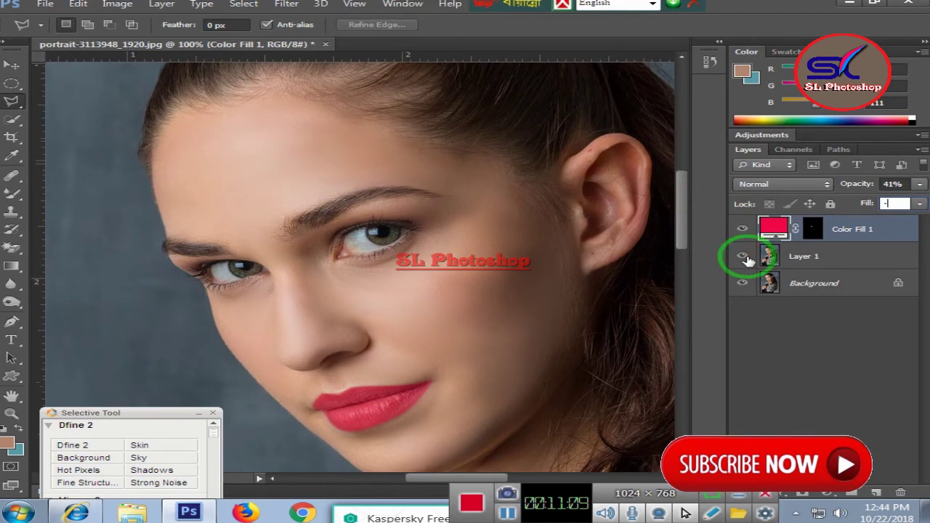
pyautogui.keyDown('shift'); pyautogui.click(806, 258); pyautogui.keyUp('shift')
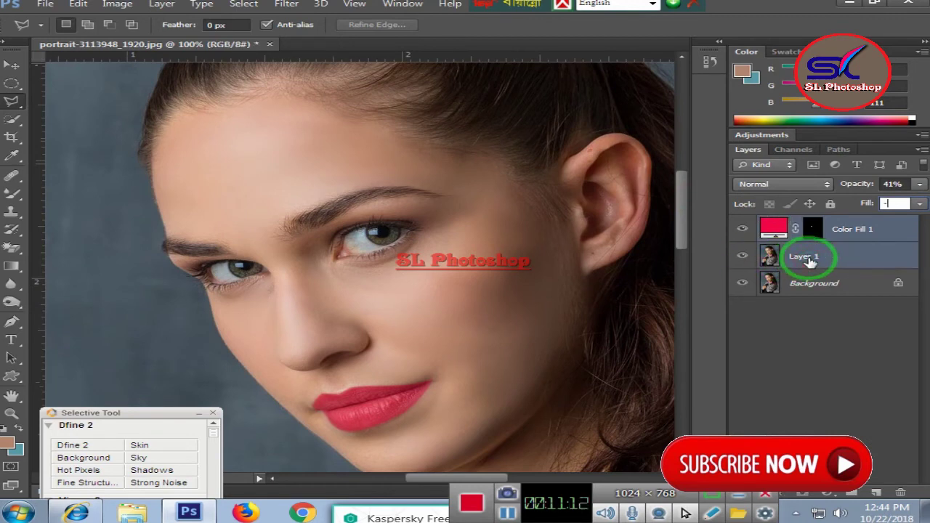
pyautogui.rightClick(808, 260)
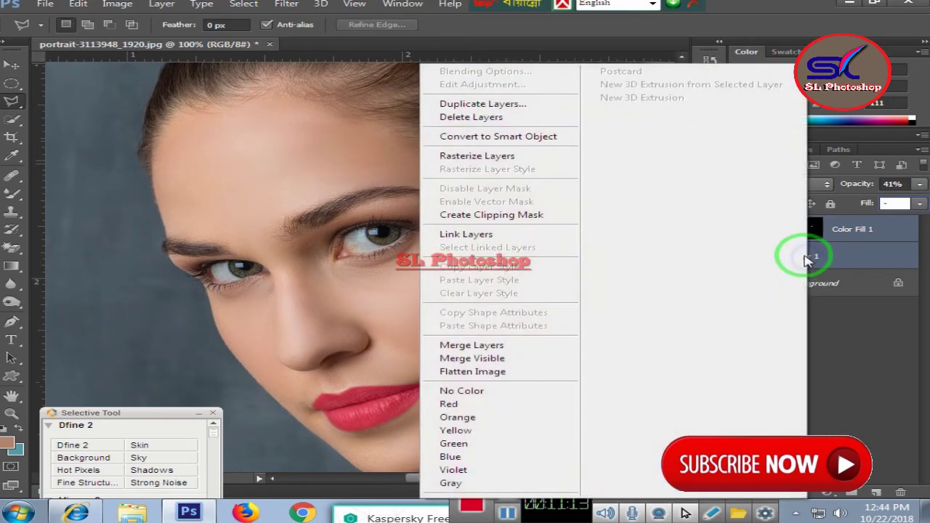
pyautogui.click(479, 359)
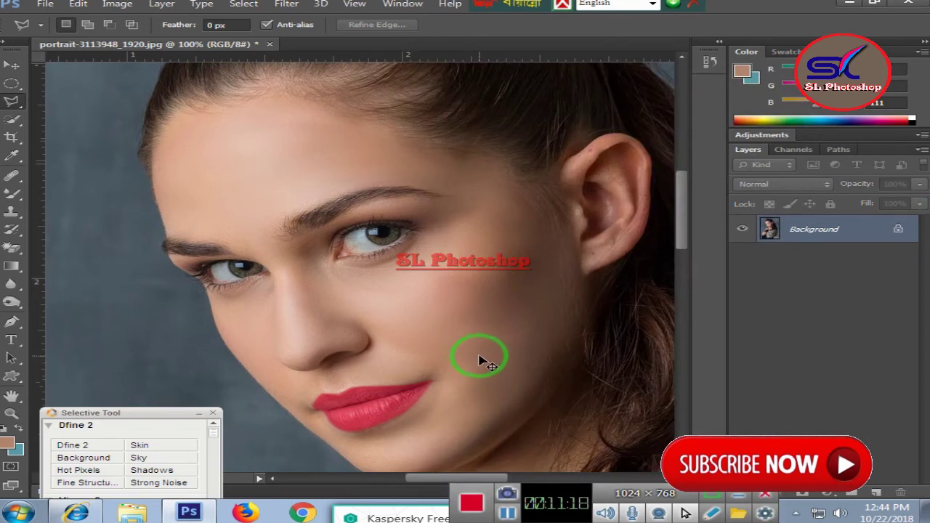
pyautogui.hotkey('ctrl', 'z')
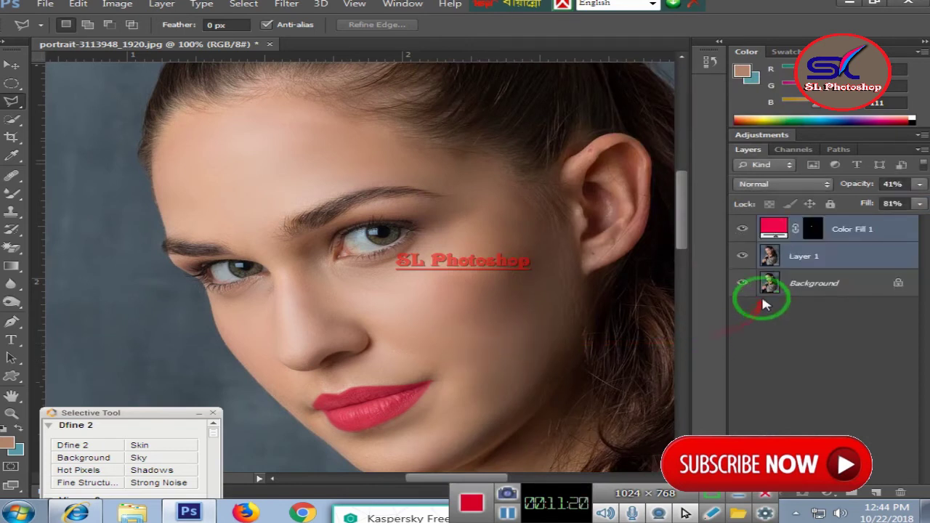
pyautogui.click(741, 282)
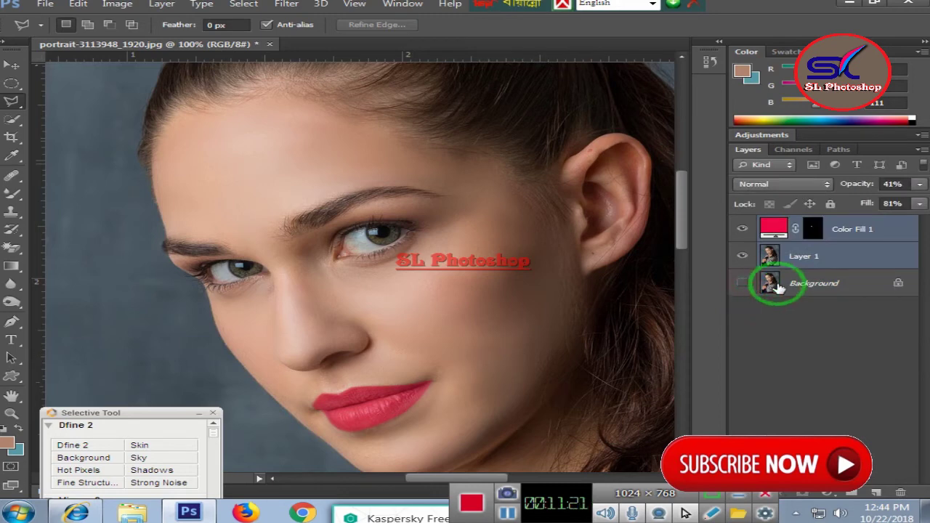
pyautogui.rightClick(830, 249)
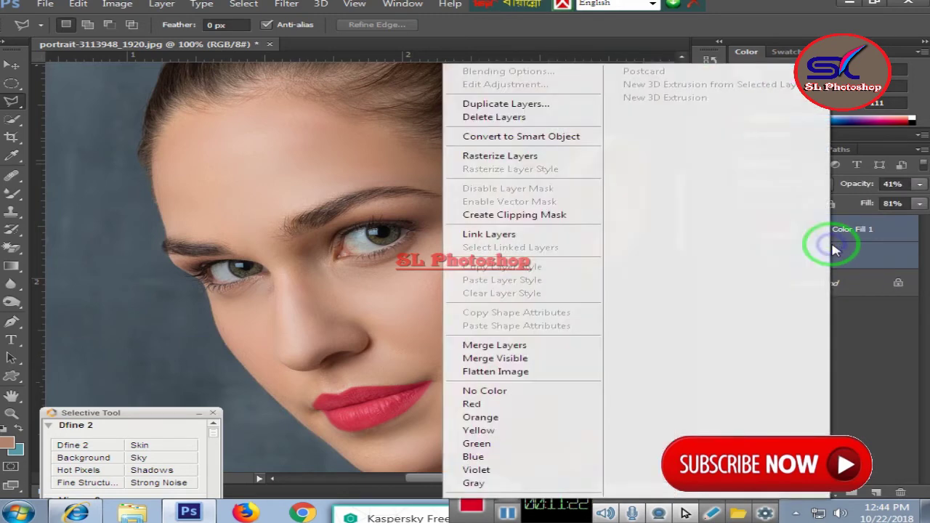
pyautogui.click(494, 358)
# - Show the Background again and toggle the merged layer's visibility to compare before and after
pyautogui.click(741, 256)
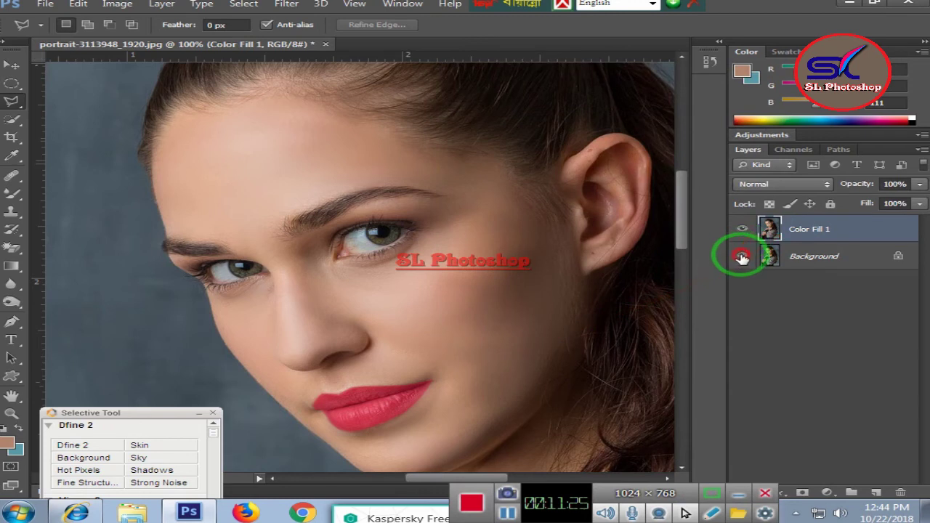
pyautogui.click(742, 229)
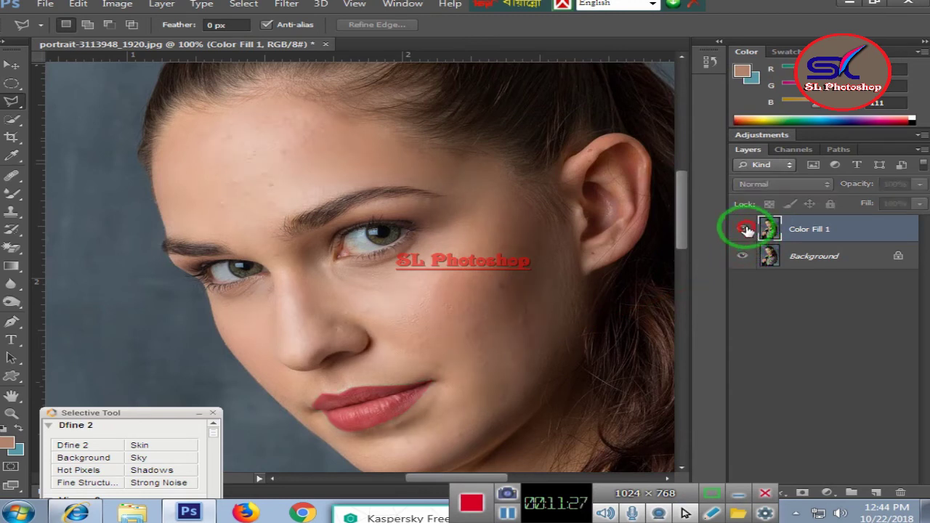
pyautogui.click(744, 230)
pyautogui.click(743, 229)
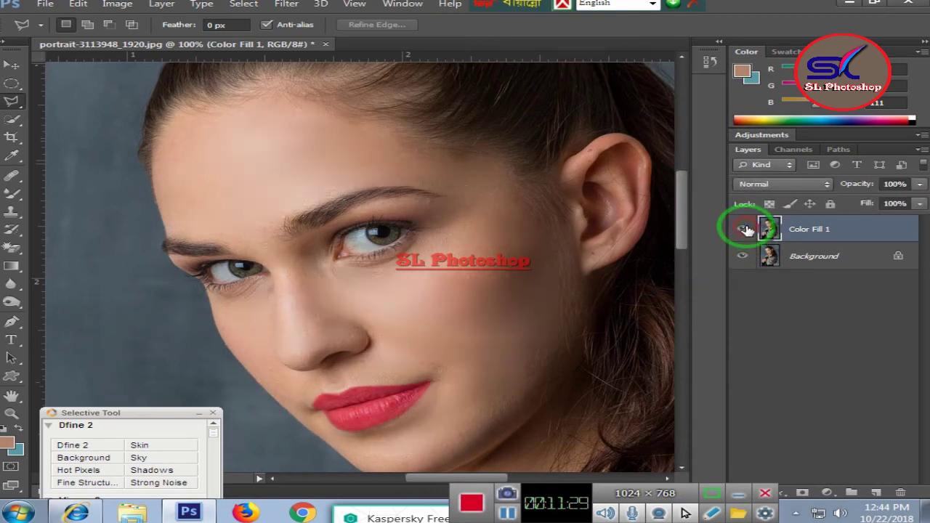
pyautogui.click(745, 230)
pyautogui.click(744, 230)
pyautogui.click(744, 229)
pyautogui.click(743, 230)
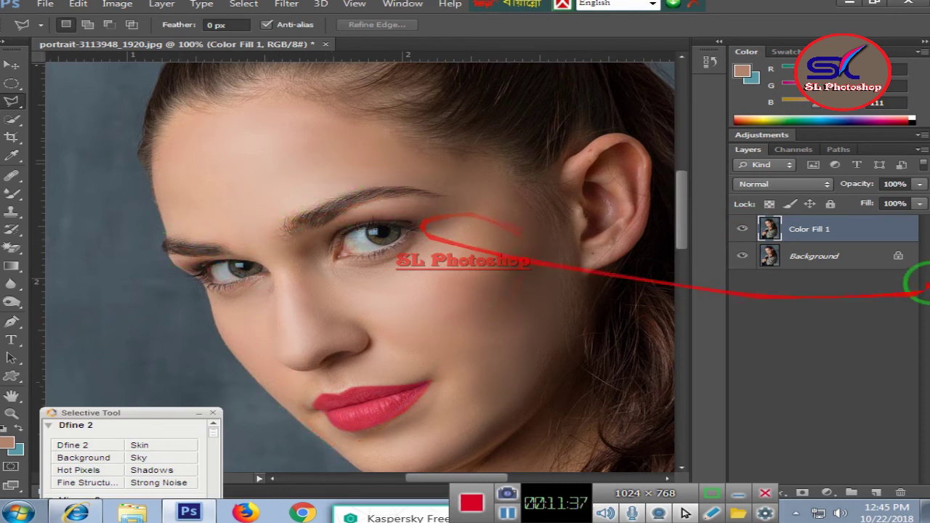
# - Add a new empty layer and set the foreground colour to near-black #0d0a08
pyautogui.click(875, 492)
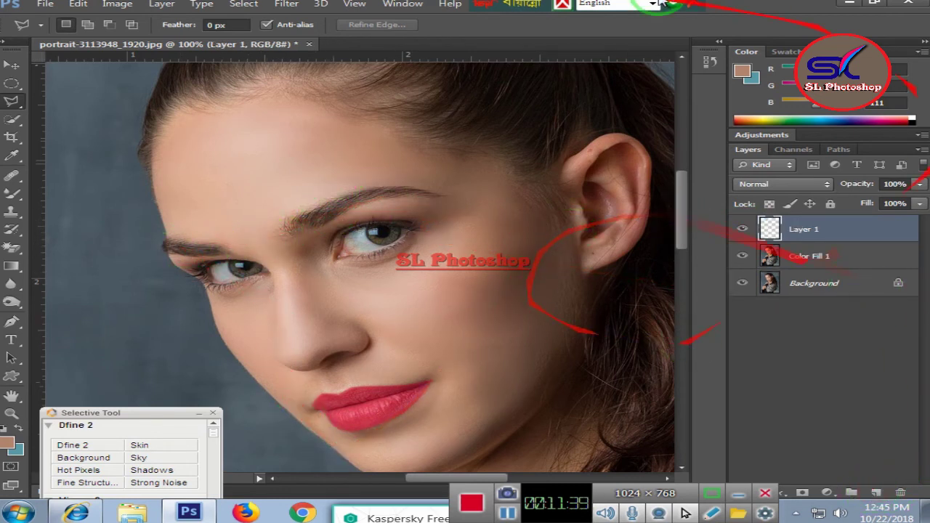
pyautogui.click(12, 445)
pyautogui.click(547, 284)
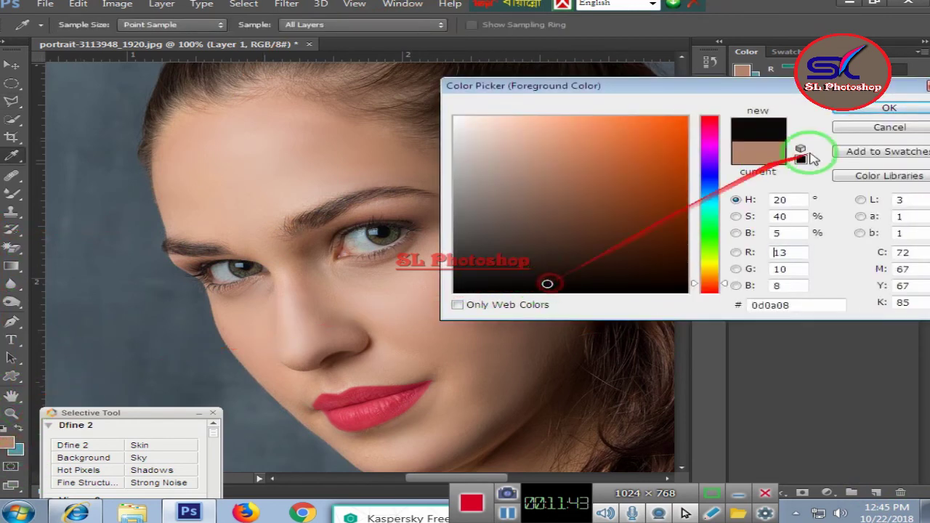
pyautogui.click(889, 109)
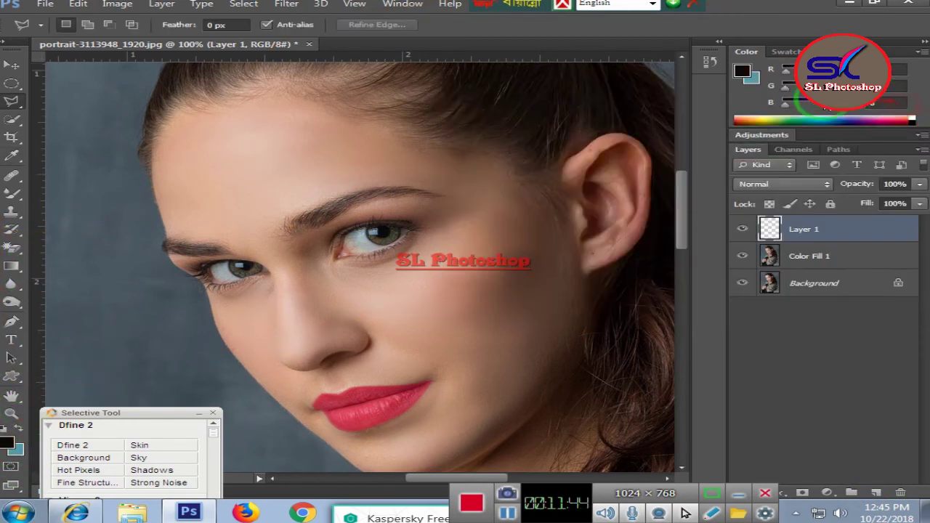
# - Select the normal Brush Tool and set its opacity to 15%
pyautogui.click(11, 197)
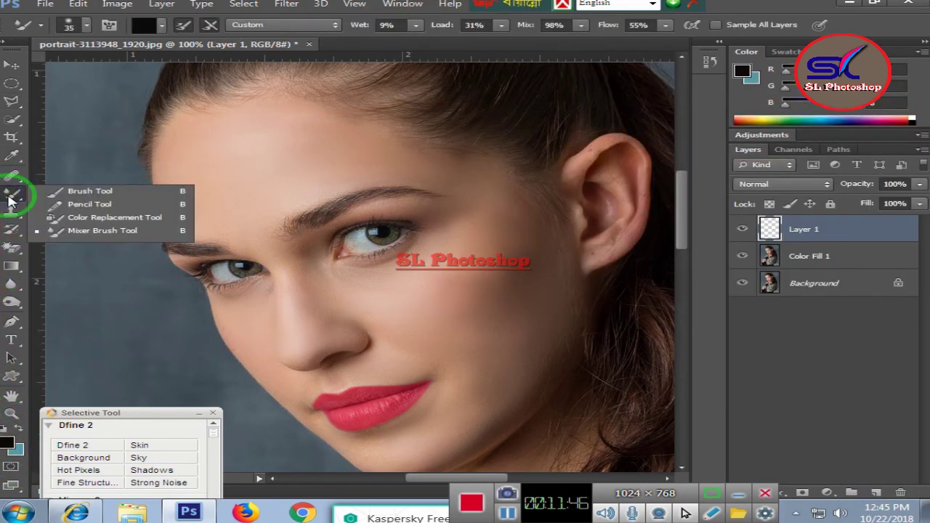
pyautogui.click(88, 192)
pyautogui.moveTo(374, 25); pyautogui.dragTo(350, 46)
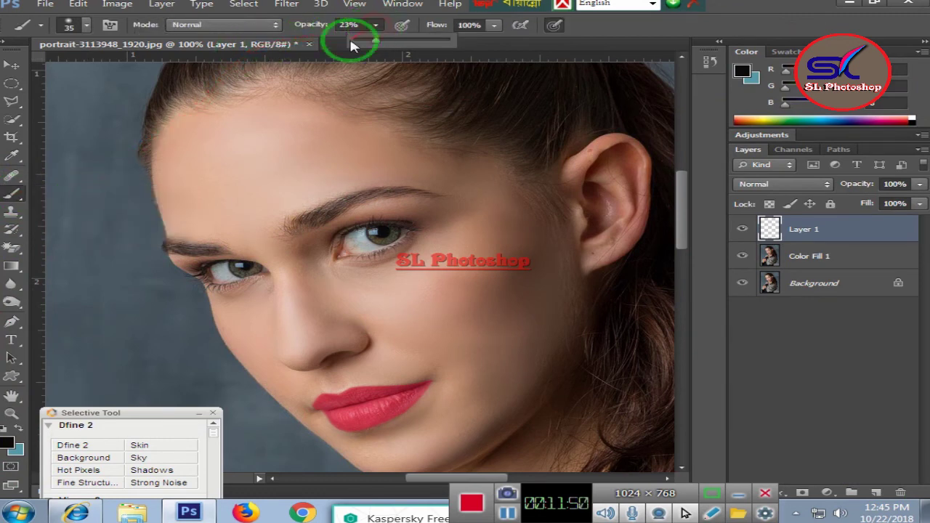
pyautogui.click(368, 40)
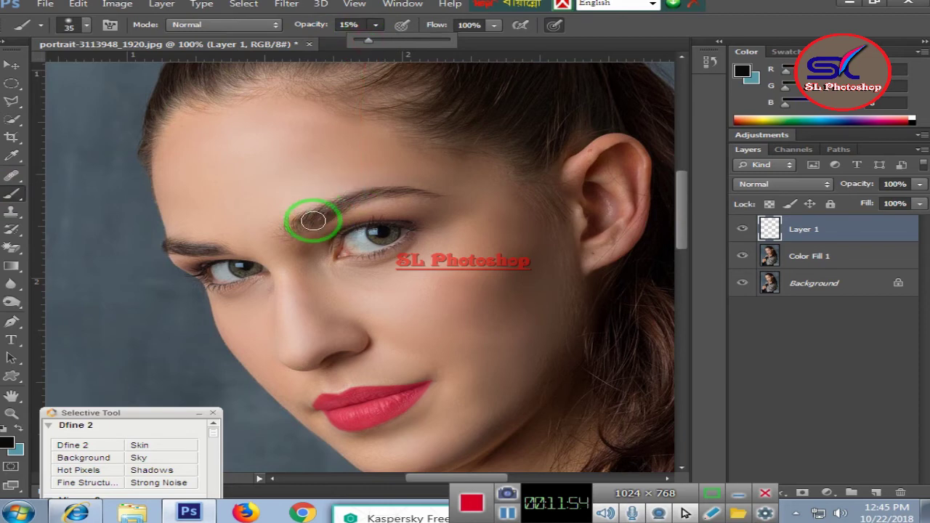
# - Zoom in on the eyebrows and set the near-black brush to size 20
pyautogui.press(']')
pyautogui.scroll(2, 314, 225)
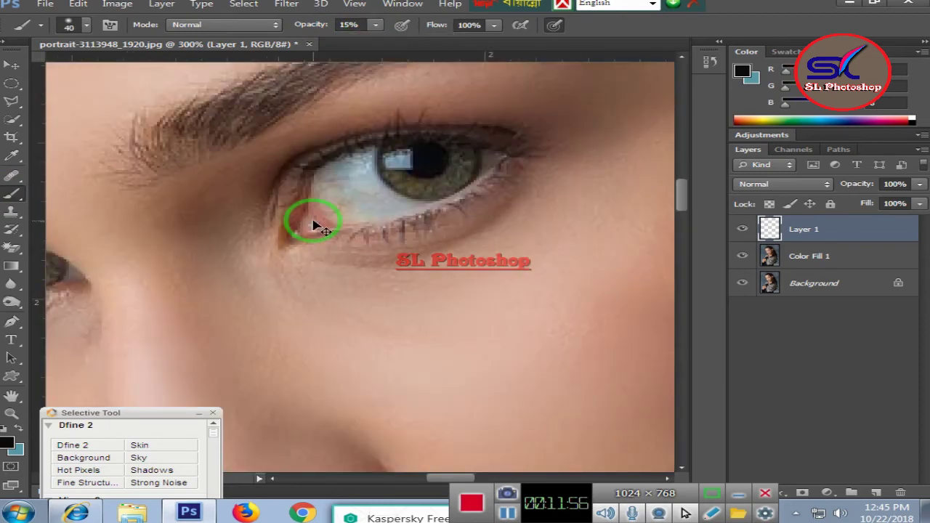
pyautogui.scroll(2, 254, 201)
pyautogui.scroll(1, 216, 192)
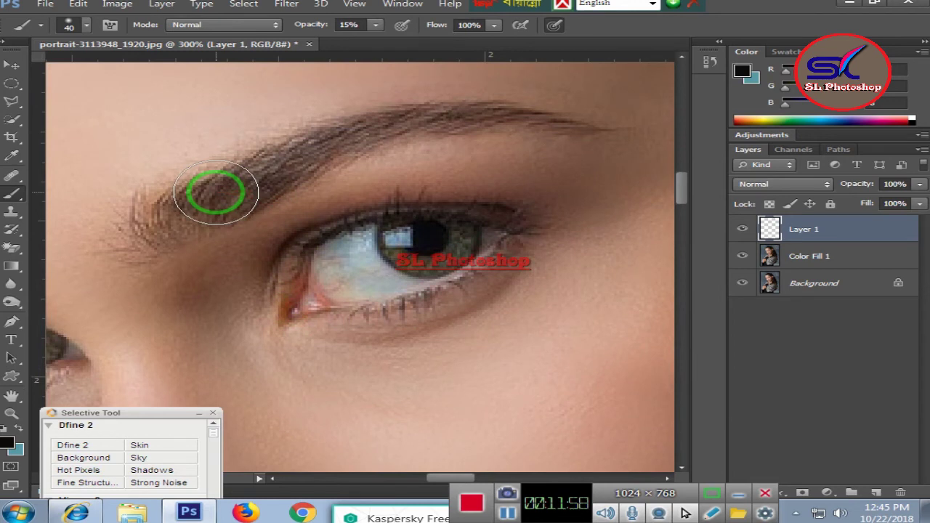
pyautogui.press('[')
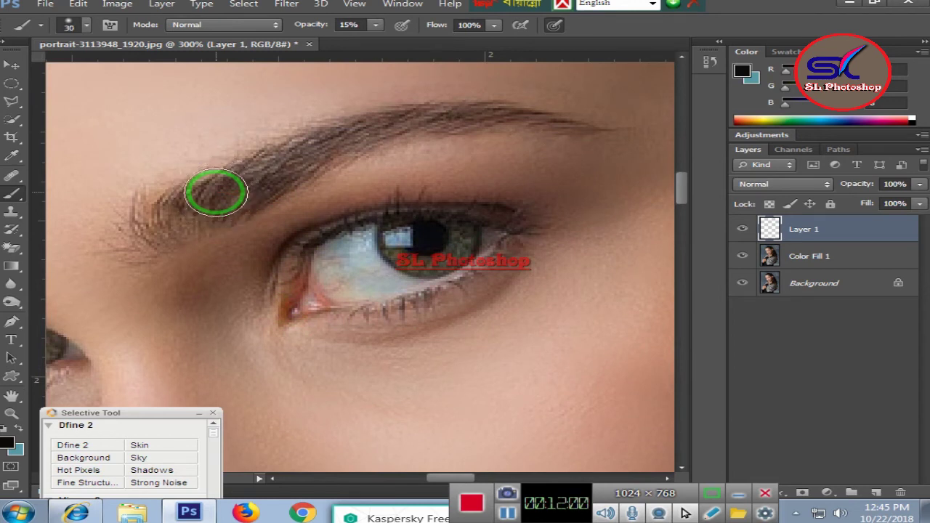
pyautogui.press('[')
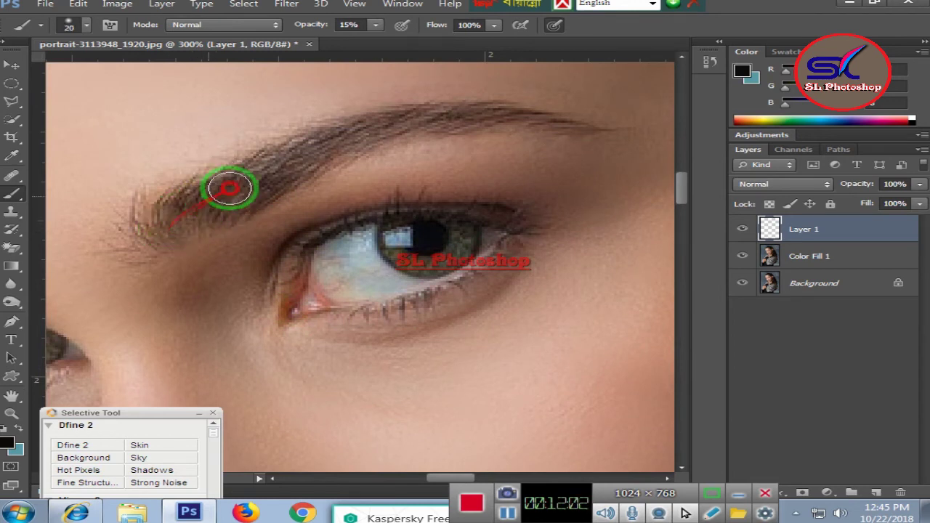
# - Darken both eyebrows with light near-black strokes, then zoom back out
pyautogui.moveTo(172, 224)
pyautogui.mouseDown()
pyautogui.moveTo(332, 135)
pyautogui.moveTo(411, 122)
pyautogui.mouseUp()
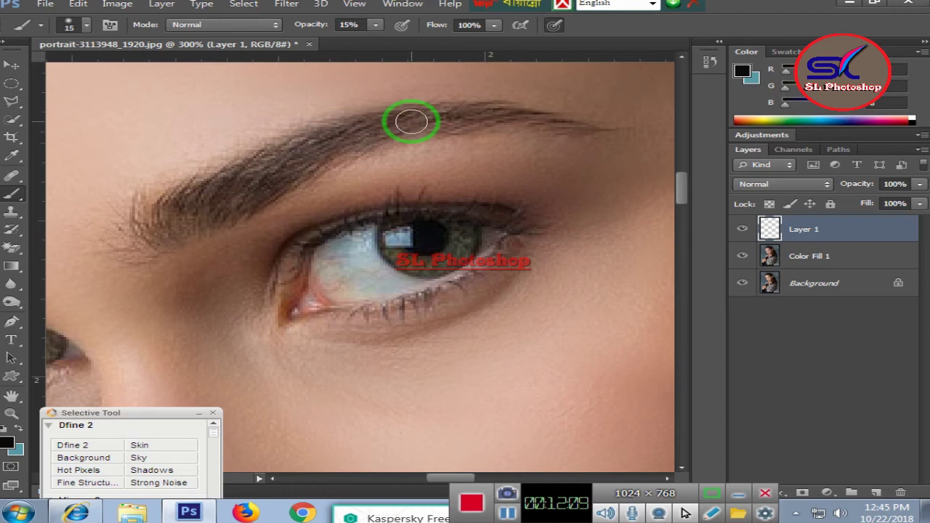
pyautogui.moveTo(411, 121)
pyautogui.mouseDown()
pyautogui.moveTo(504, 108)
pyautogui.moveTo(577, 129)
pyautogui.moveTo(536, 114)
pyautogui.moveTo(431, 110)
pyautogui.moveTo(249, 156)
pyautogui.moveTo(191, 187)
pyautogui.moveTo(145, 242)
pyautogui.moveTo(166, 203)
pyautogui.moveTo(181, 228)
pyautogui.moveTo(203, 224)
pyautogui.mouseUp()
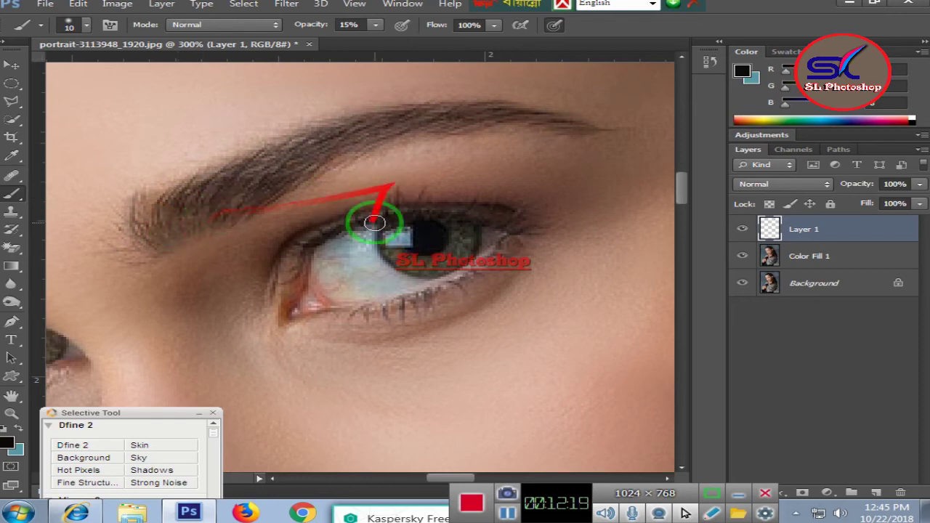
pyautogui.moveTo(448, 481); pyautogui.dragTo(420, 481)
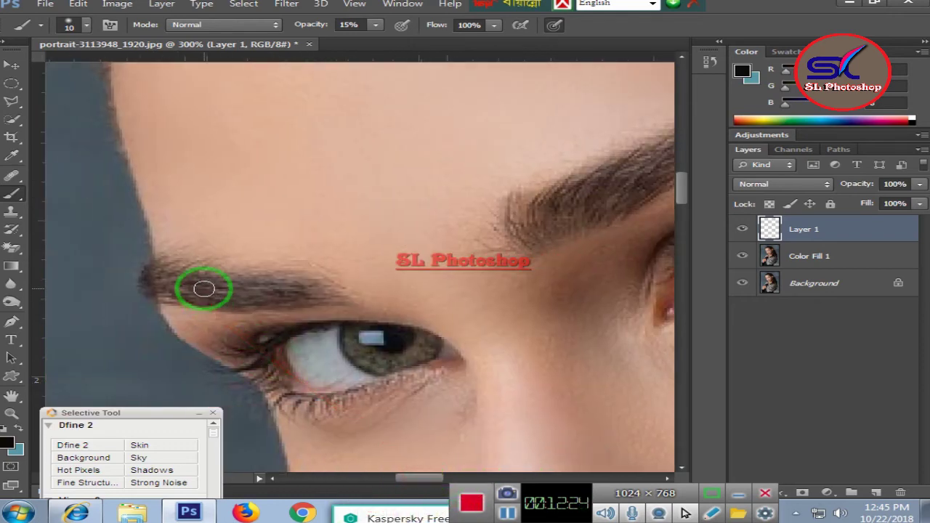
pyautogui.moveTo(203, 288)
pyautogui.mouseDown()
pyautogui.moveTo(303, 292)
pyautogui.moveTo(155, 269)
pyautogui.moveTo(241, 295)
pyautogui.moveTo(307, 297)
pyautogui.moveTo(383, 276)
pyautogui.moveTo(709, 278)
pyautogui.mouseUp()
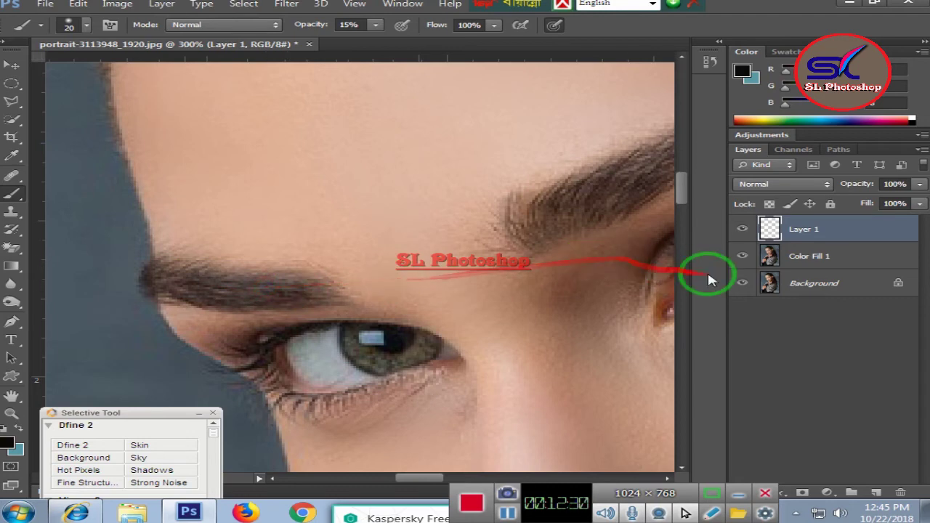
pyautogui.hotkey('ctrl', '-')
pyautogui.hotkey('ctrl', '-')
pyautogui.hotkey('ctrl', '-')
pyautogui.hotkey('ctrl', '-')
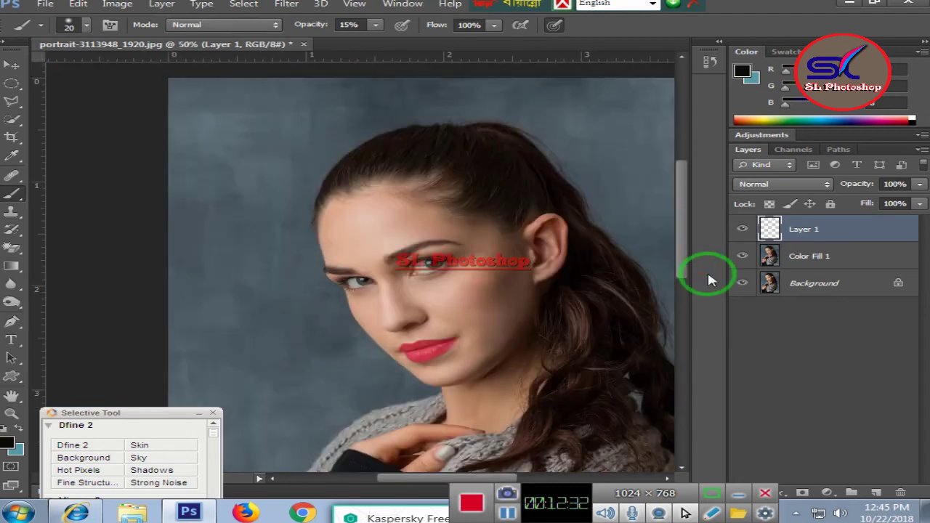
# - Hide Background and merge Layer 1 with Color Fill 1 into a single Layer 1
pyautogui.hotkey('ctrl', '+')
pyautogui.hotkey('ctrl', '-')
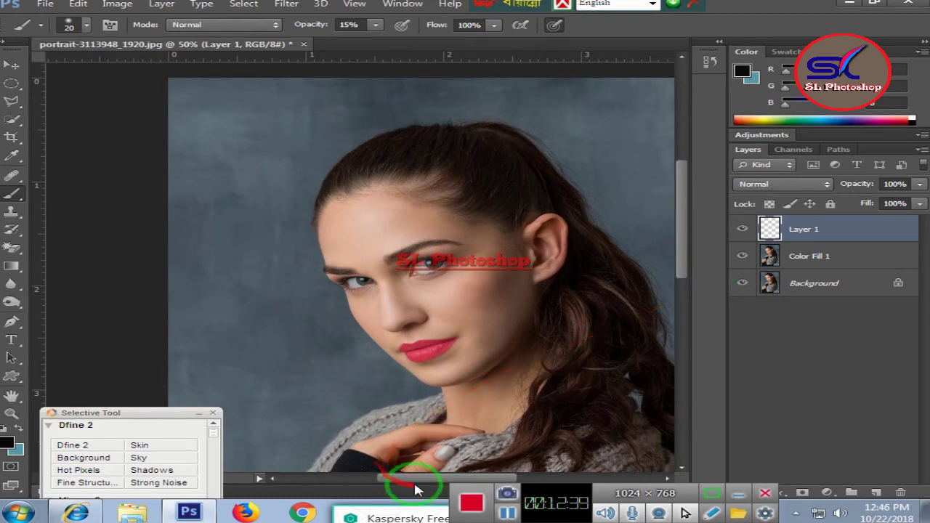
pyautogui.moveTo(405, 478); pyautogui.dragTo(436, 479)
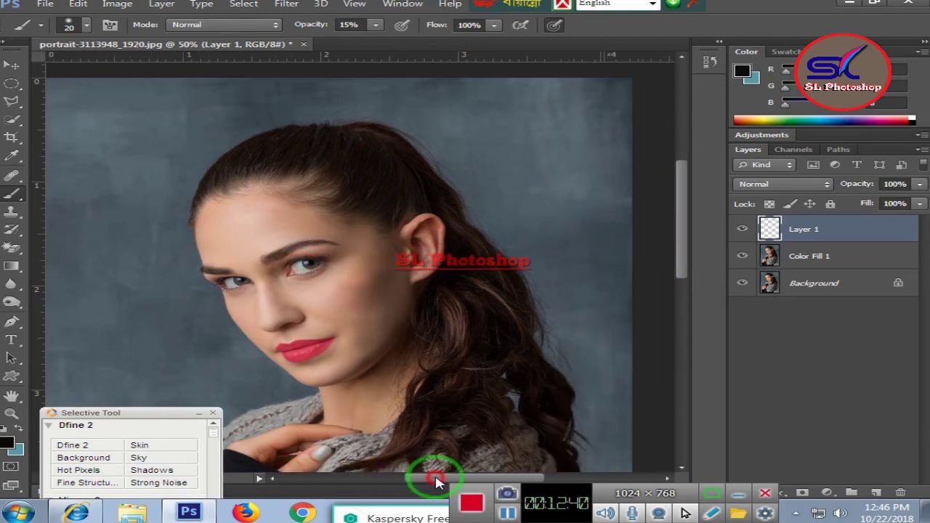
pyautogui.keyDown('ctrl'); pyautogui.click(821, 257); pyautogui.keyUp('ctrl')
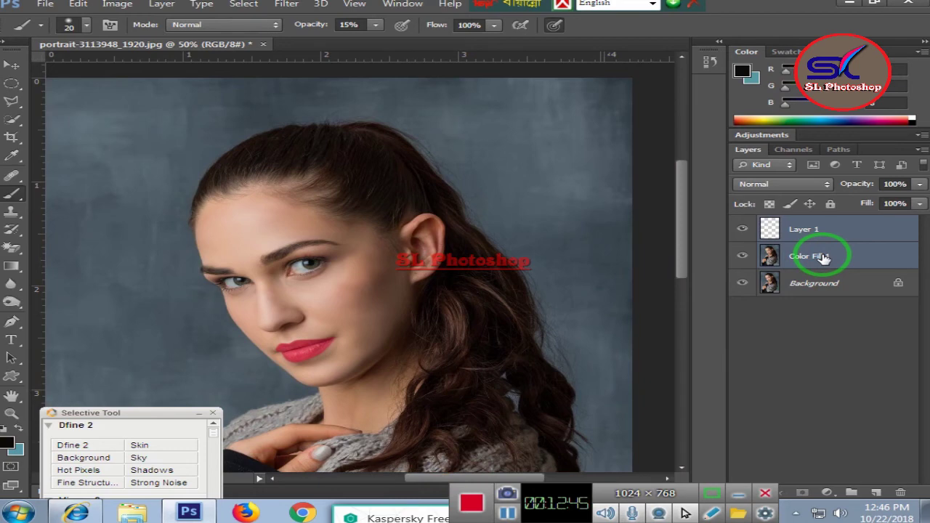
pyautogui.rightClick(820, 258)
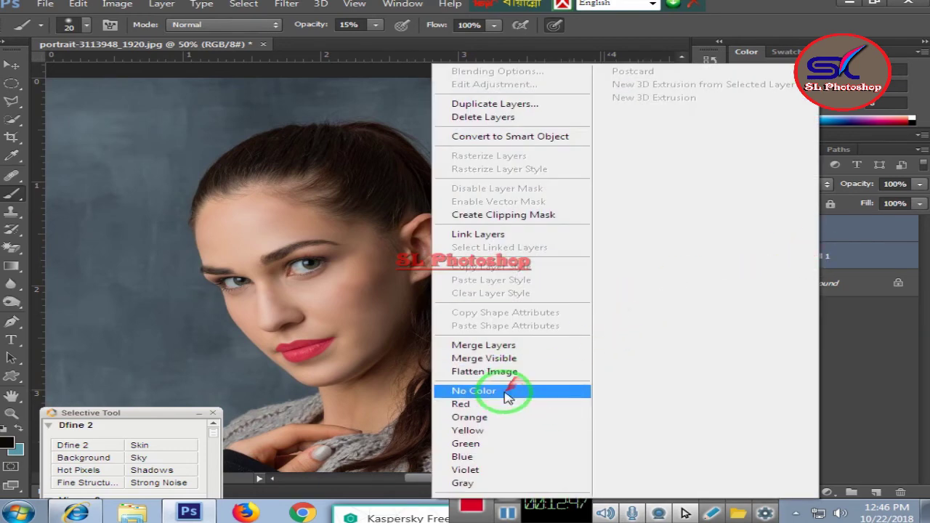
pyautogui.click(860, 247)
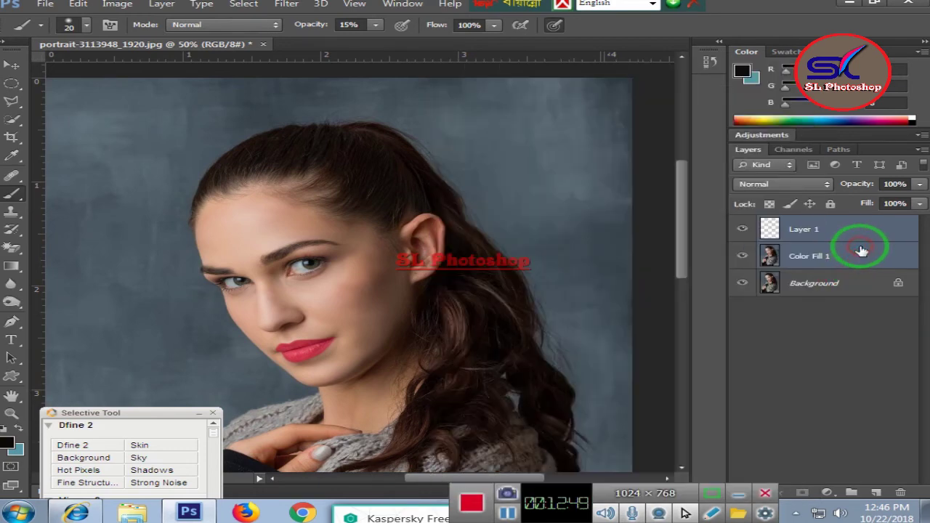
pyautogui.click(742, 283)
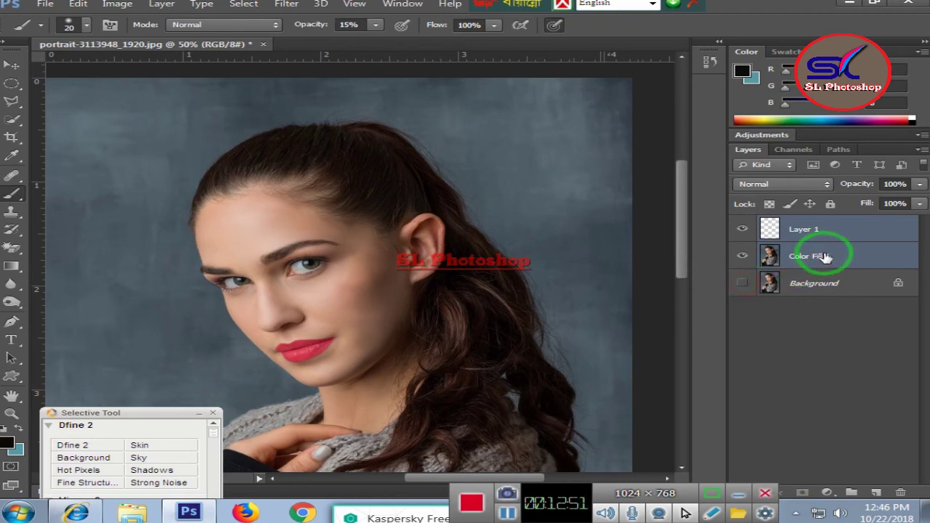
pyautogui.rightClick(826, 256)
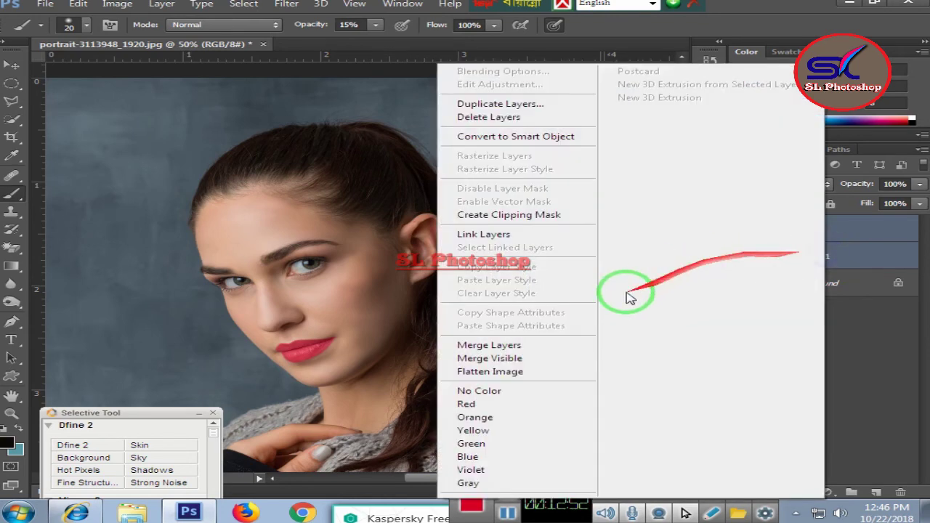
pyautogui.click(499, 361)
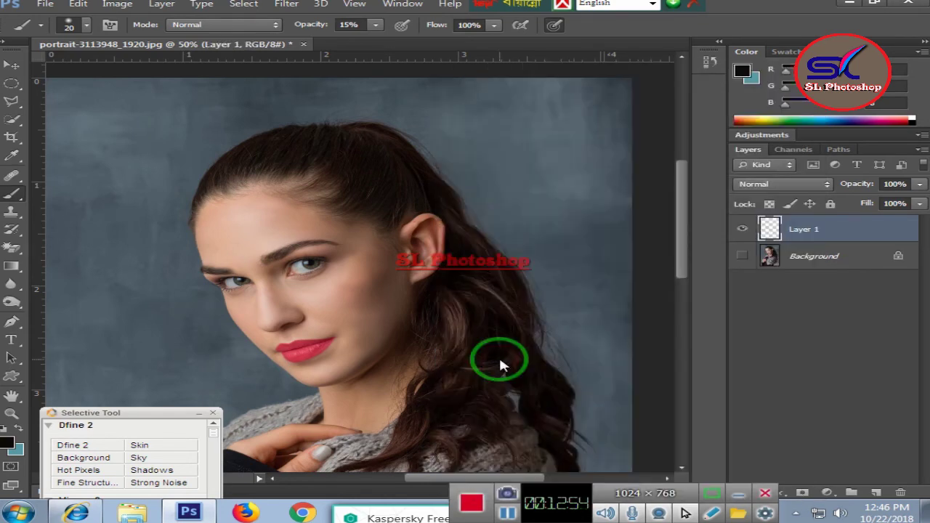
pyautogui.click(117, 4)
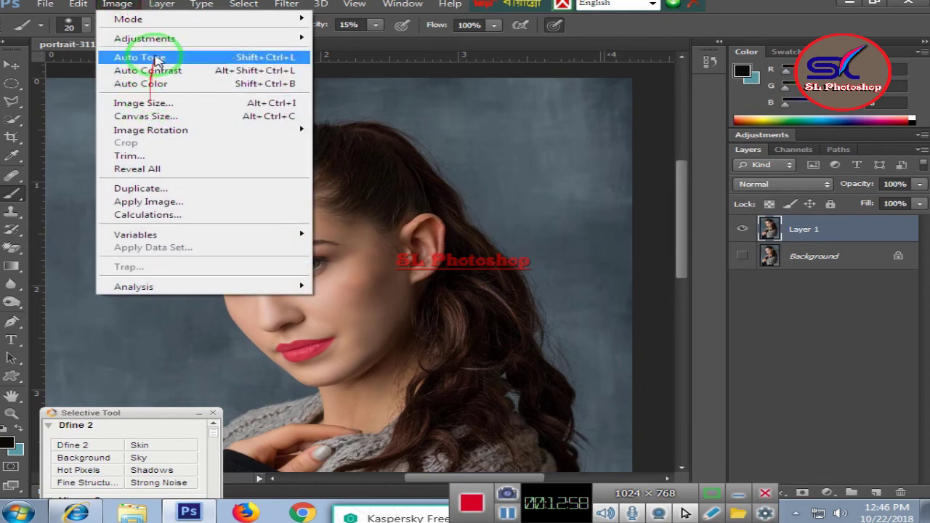
pyautogui.moveTo(144, 37)
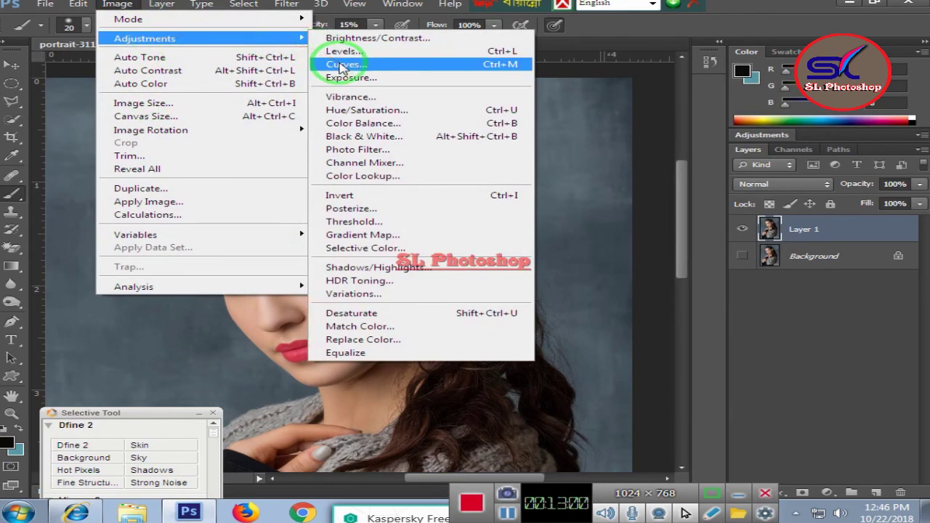
# - Raise the composite Curves midtones and lift the Red channel curve to warm the portrait
pyautogui.click(342, 64)
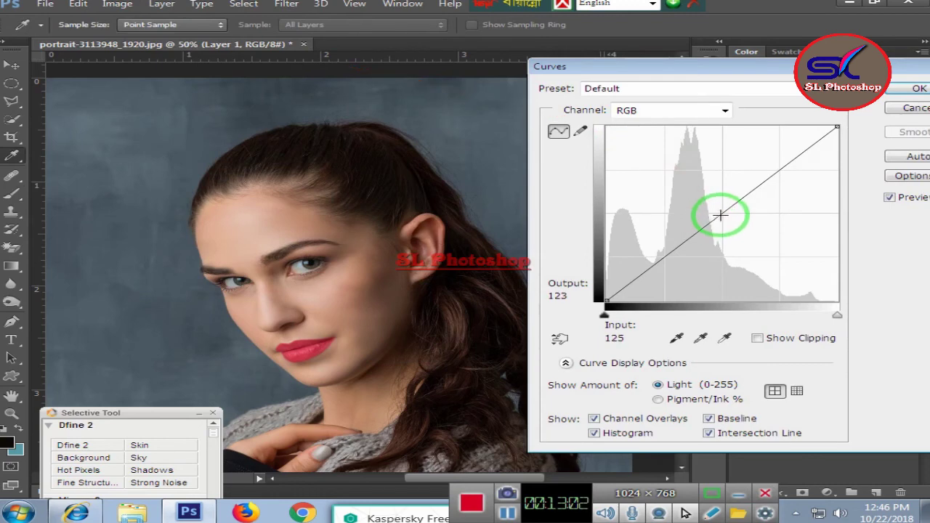
pyautogui.moveTo(719, 210); pyautogui.dragTo(707, 203)
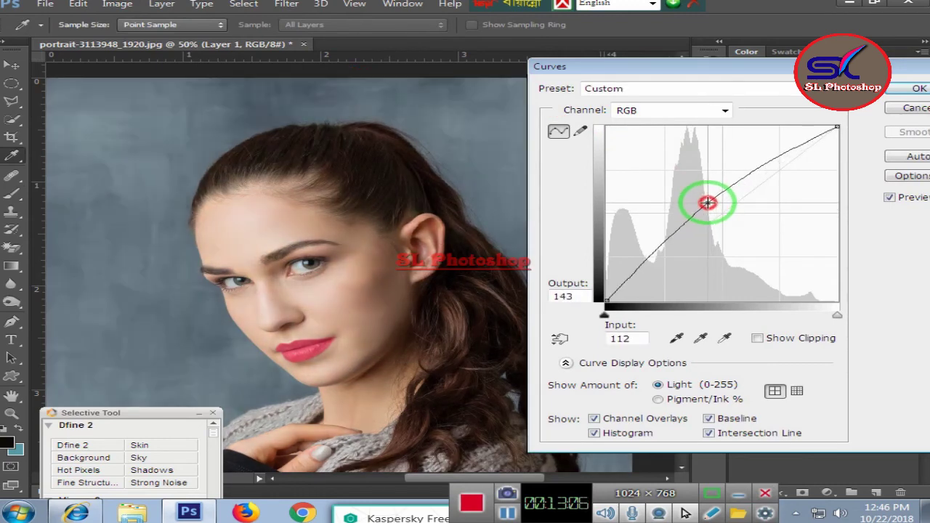
pyautogui.click(724, 109)
pyautogui.click(664, 137)
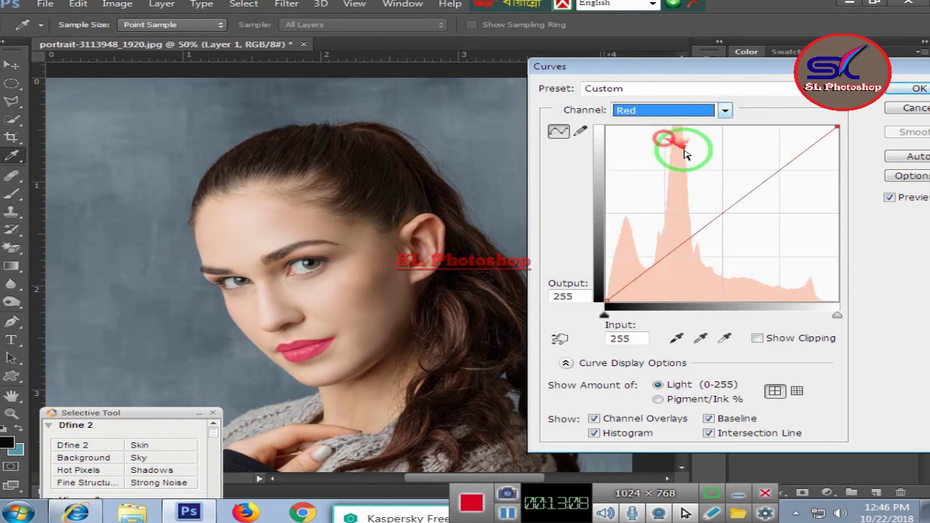
pyautogui.click(714, 202)
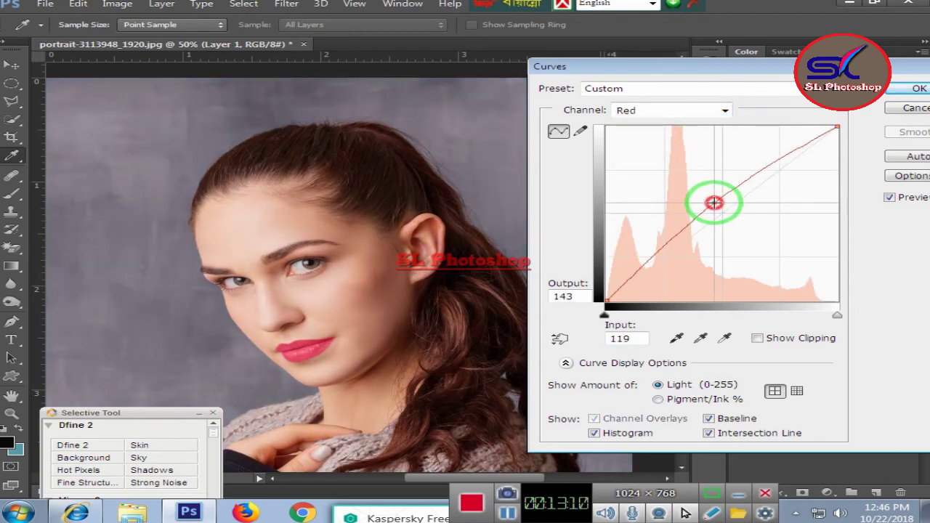
pyautogui.moveTo(714, 202); pyautogui.dragTo(717, 204)
# - Lift the Green and Blue channel midtones slightly and apply the Curves adjustment
pyautogui.click(724, 110)
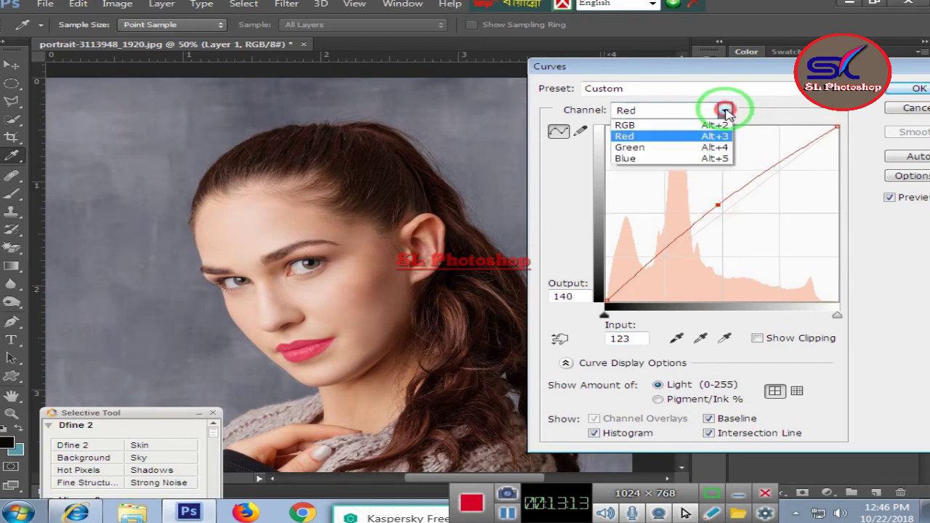
pyautogui.click(667, 146)
pyautogui.moveTo(722, 213); pyautogui.dragTo(722, 207)
pyautogui.click(725, 110)
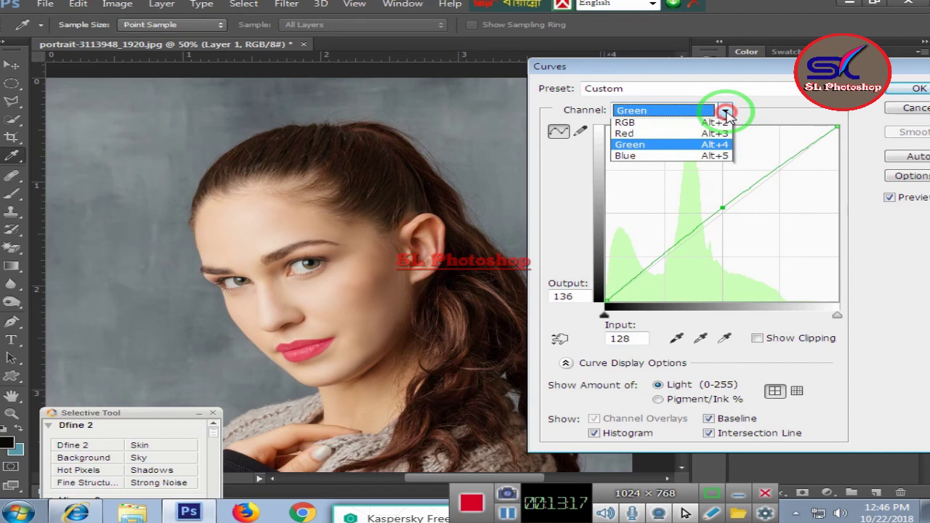
pyautogui.click(695, 153)
pyautogui.moveTo(716, 216); pyautogui.dragTo(717, 209)
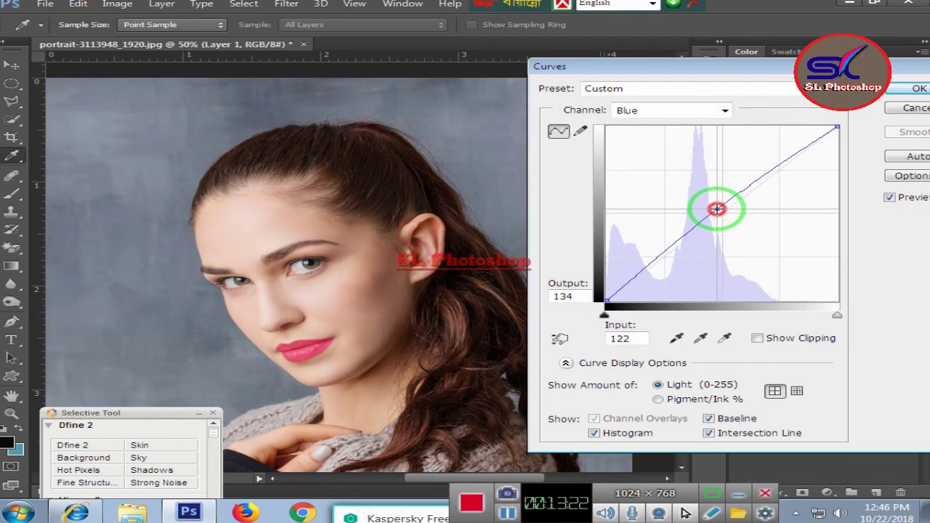
pyautogui.click(918, 88)
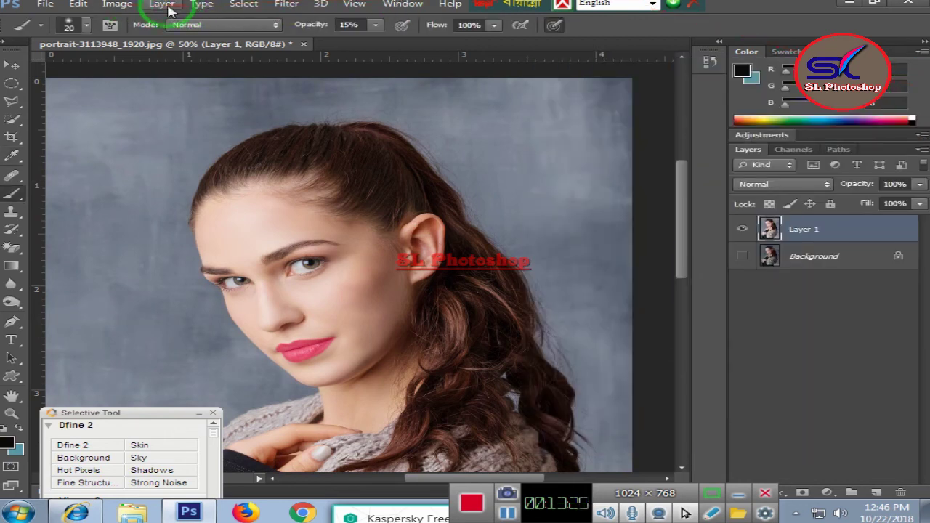
# - Apply Brightness/Contrast to Layer 1 with Brightness -15 and Contrast 43
pyautogui.click(162, 4)
pyautogui.moveTo(128, 19)
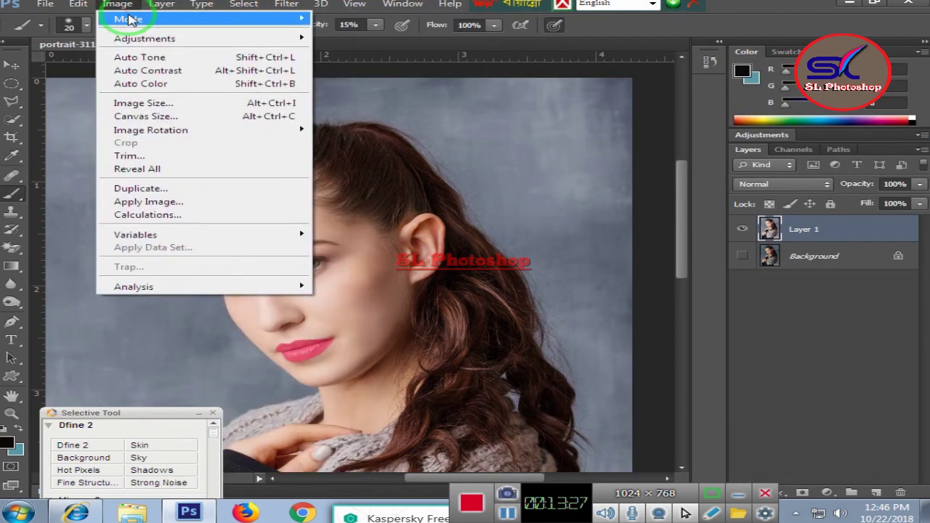
pyautogui.moveTo(145, 38)
pyautogui.click(398, 40)
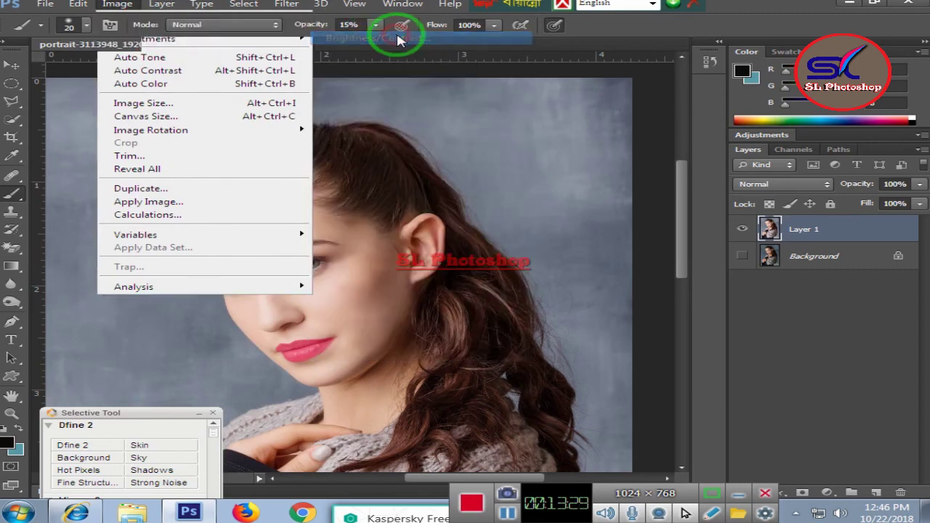
pyautogui.moveTo(712, 149)
pyautogui.mouseDown()
pyautogui.moveTo(653, 153)
pyautogui.moveTo(685, 181)
pyautogui.moveTo(711, 180)
pyautogui.mouseUp()
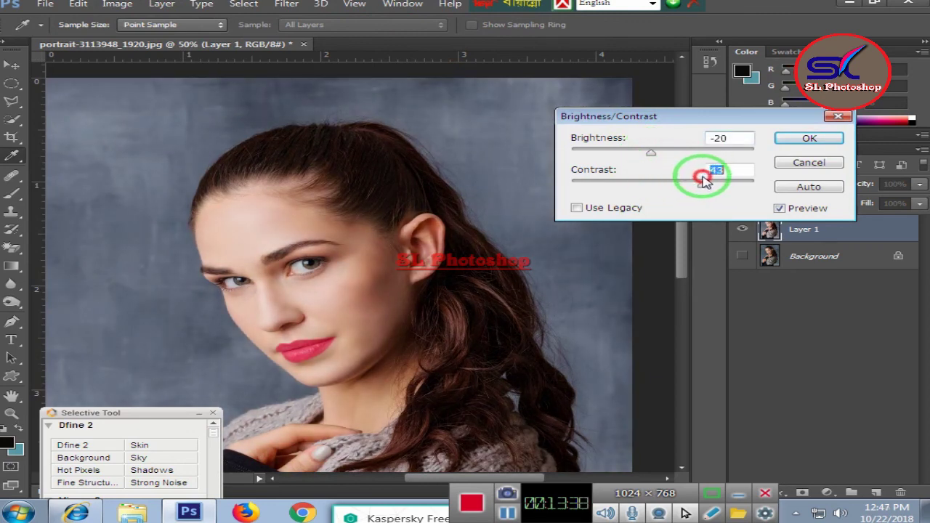
pyautogui.moveTo(643, 151)
pyautogui.mouseDown()
pyautogui.moveTo(618, 150)
pyautogui.moveTo(656, 151)
pyautogui.mouseUp()
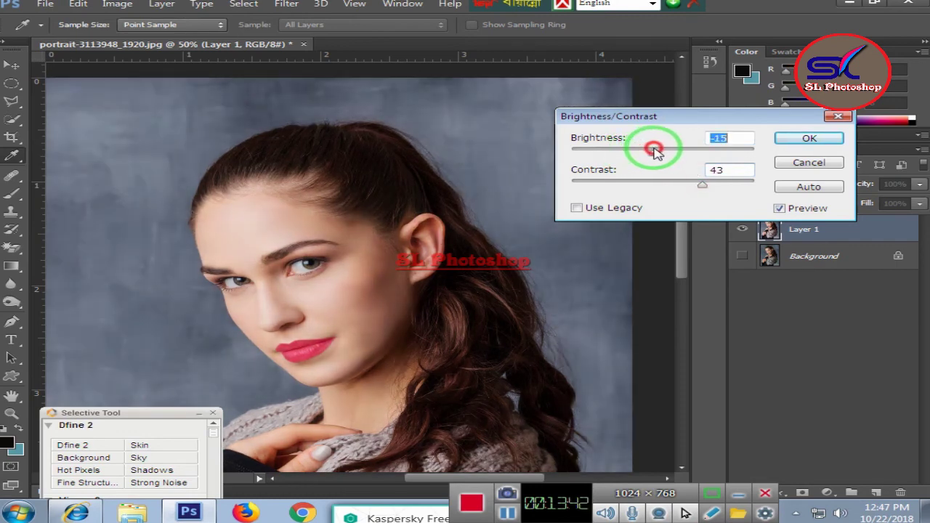
pyautogui.click(791, 138)
# - Zoom to 100% and toggle Layer 1's visibility repeatedly to compare with the original Background
pyautogui.press('b')
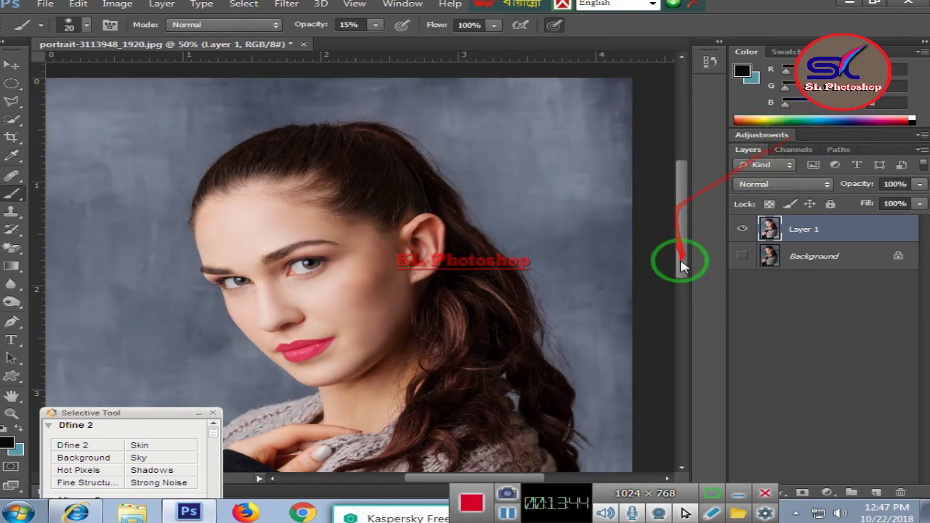
pyautogui.hotkey('ctrl', '+')
pyautogui.hotkey('ctrl', '+')
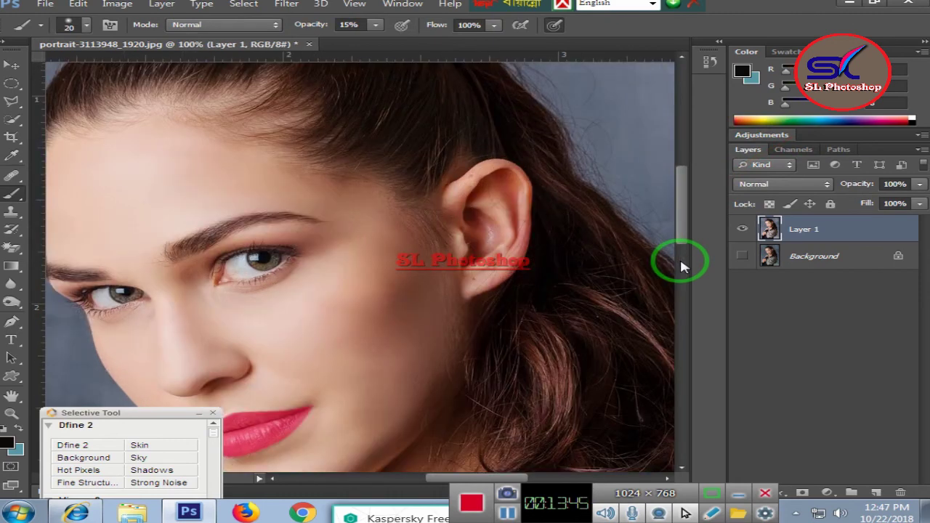
pyautogui.scroll(-2, 481, 270)
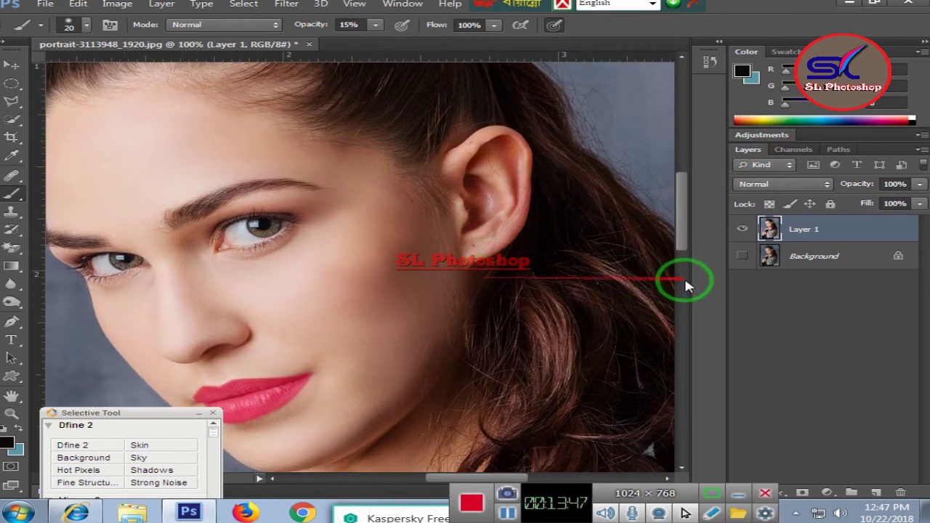
pyautogui.click(743, 229)
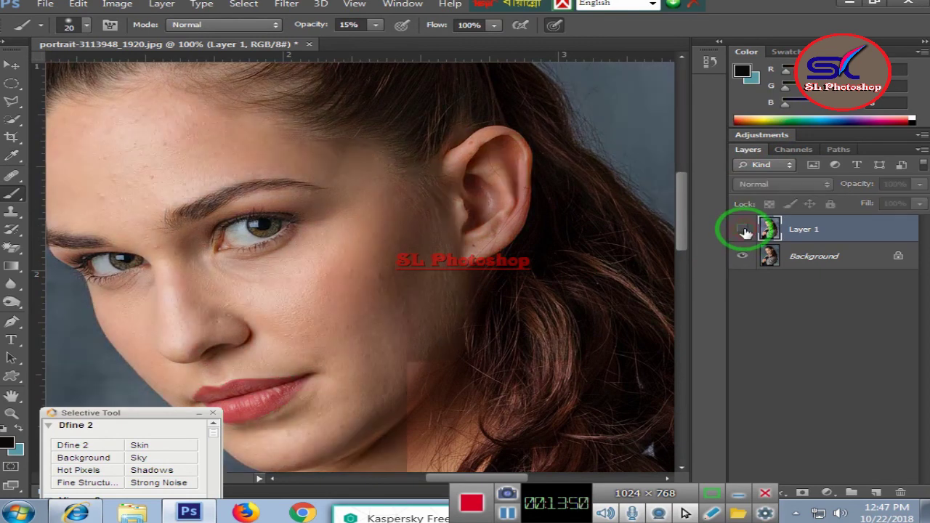
pyautogui.click(742, 230)
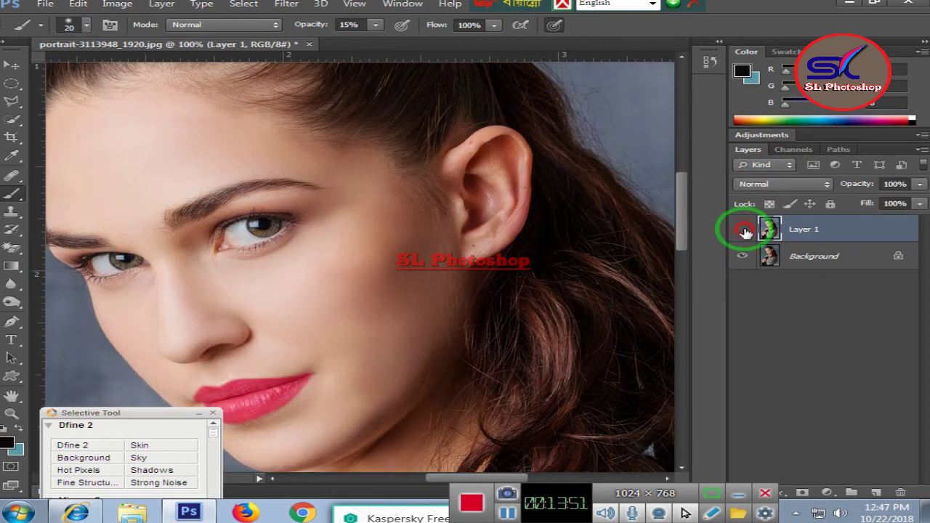
pyautogui.click(742, 230)
pyautogui.click(742, 230)
pyautogui.click(742, 229)
pyautogui.click(742, 230)
pyautogui.click(742, 229)
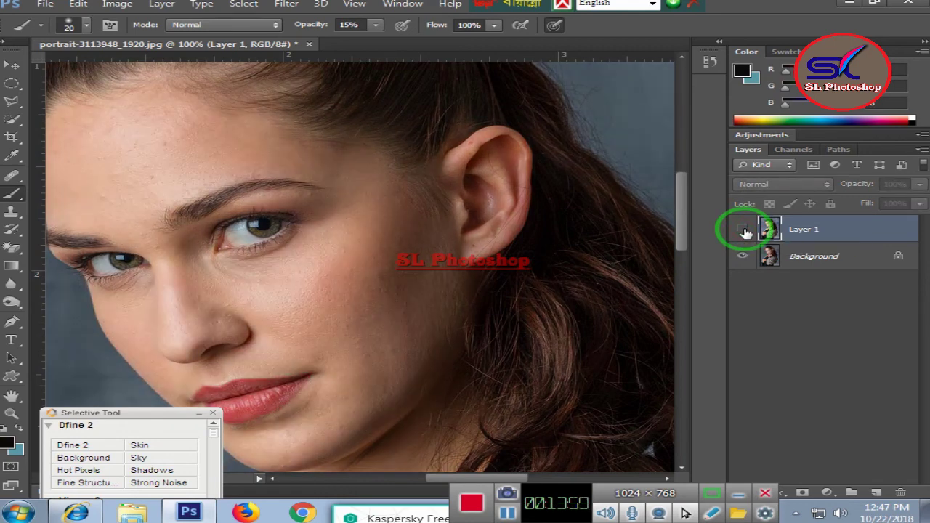
# - Show the retouched Layer 1 again with all panels hidden for a full-window view
pyautogui.press('Tab')
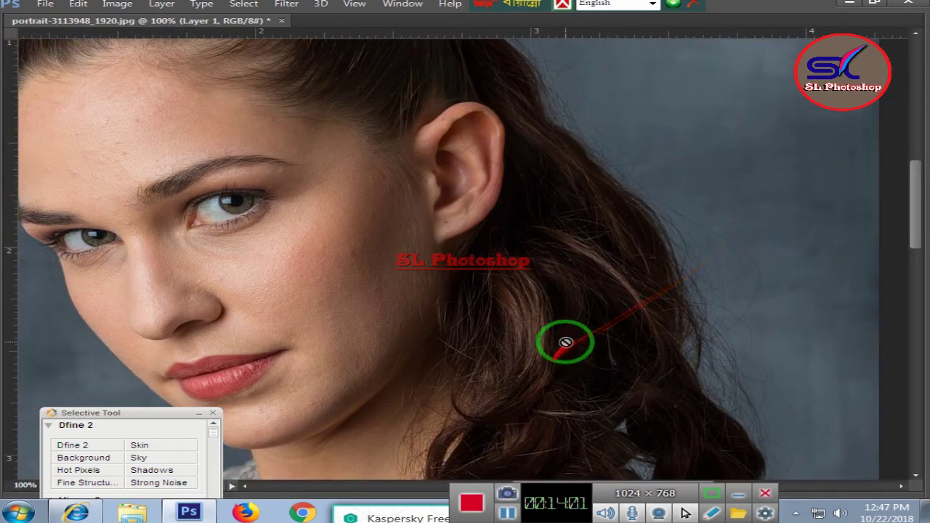
pyautogui.press('Tab')
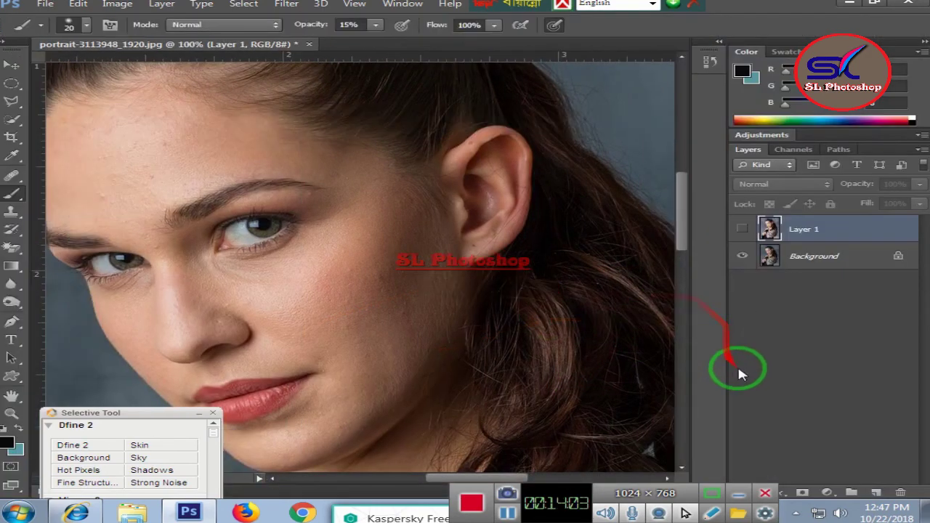
pyautogui.click(742, 230)
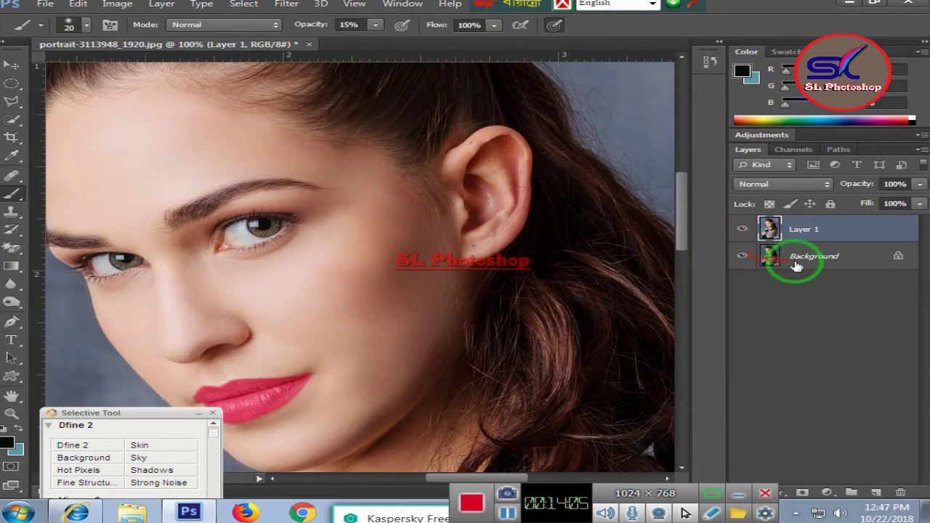
pyautogui.press('Tab')
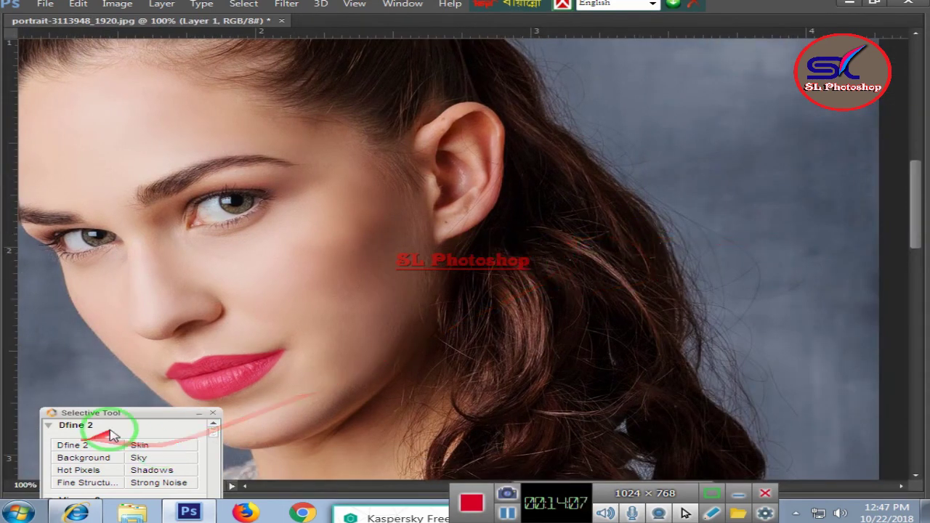
# - Collapse the Selective Tool panel and scroll the canvas
pyautogui.click(116, 425)
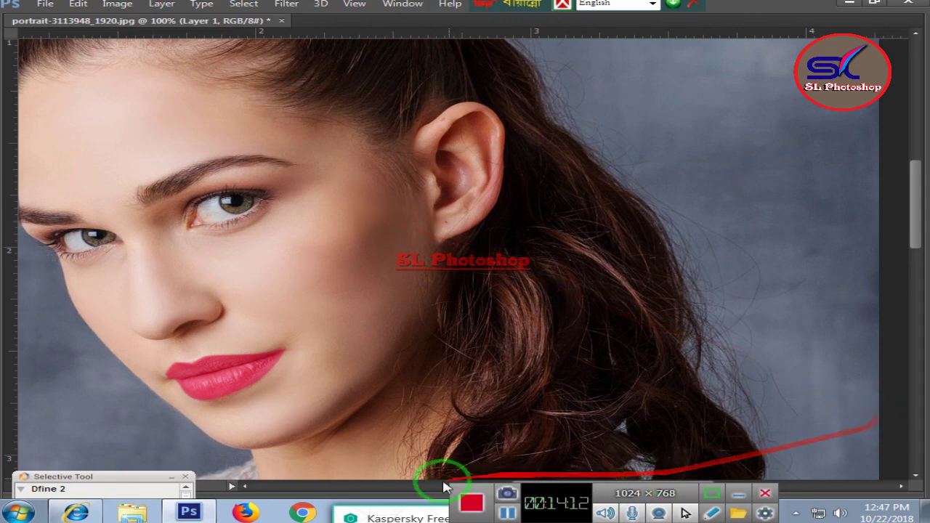
pyautogui.moveTo(406, 487); pyautogui.dragTo(297, 487)
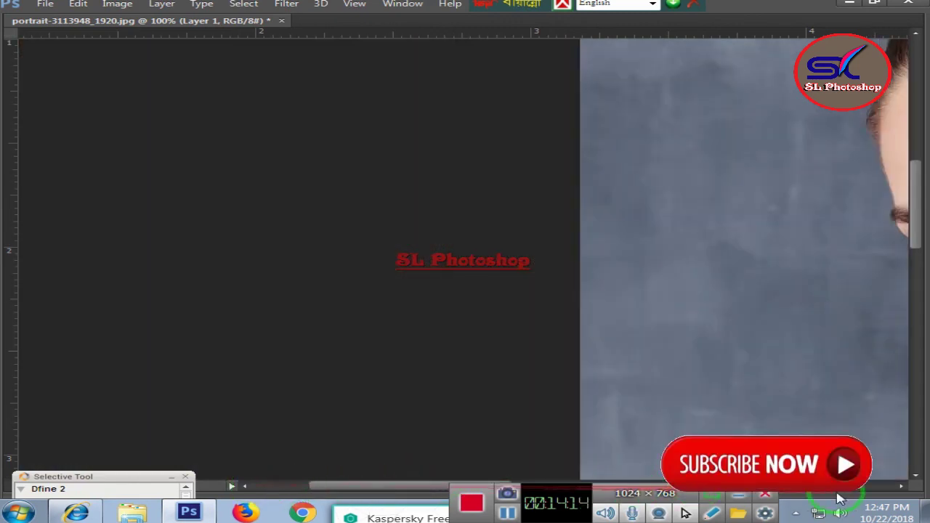
pyautogui.click(905, 491)
pyautogui.click(902, 491)
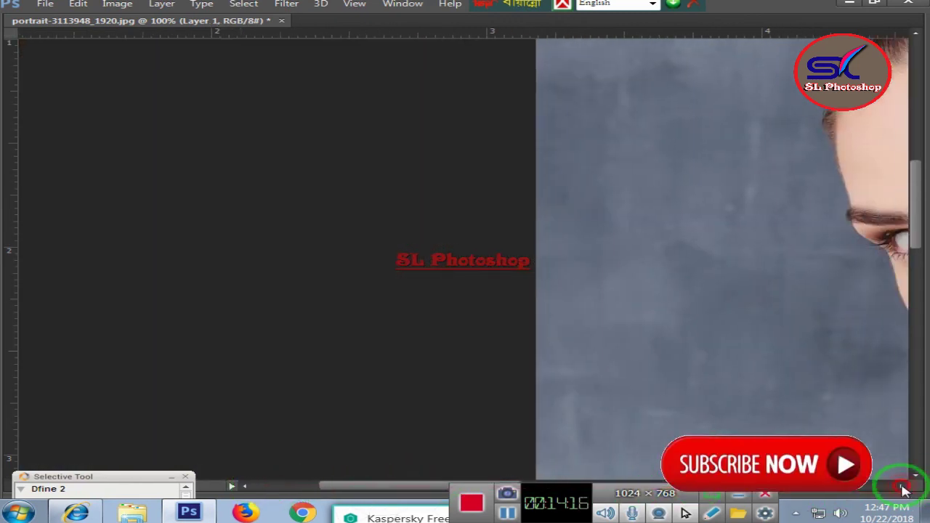
pyautogui.click(902, 491)
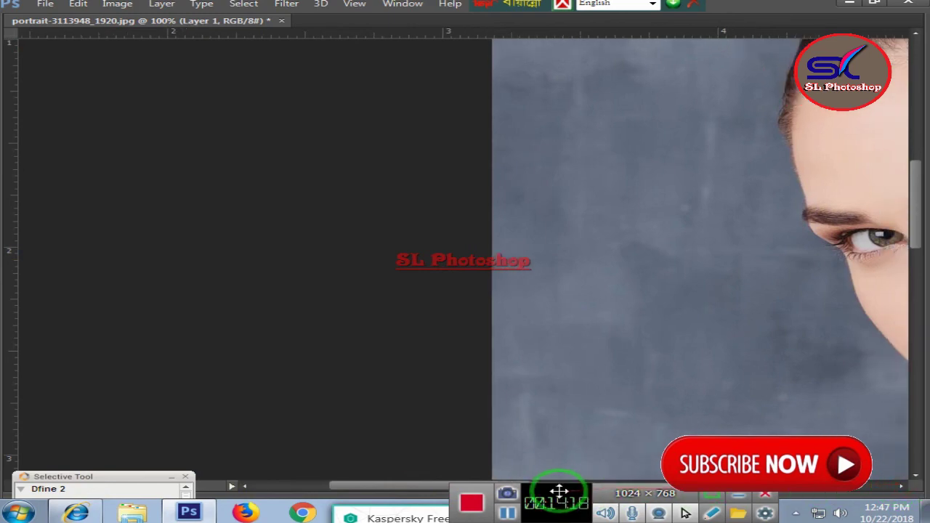
pyautogui.moveTo(556, 491); pyautogui.dragTo(539, 514)
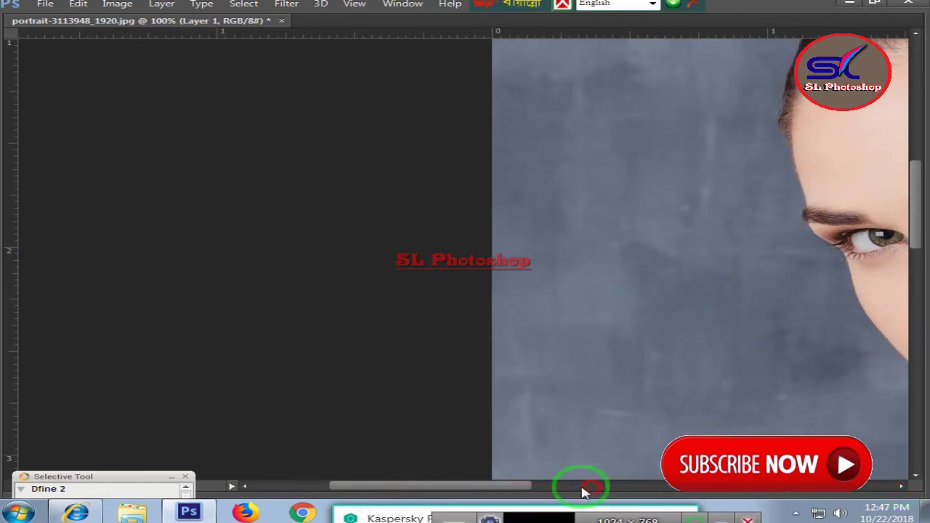
pyautogui.moveTo(498, 488); pyautogui.dragTo(643, 494)
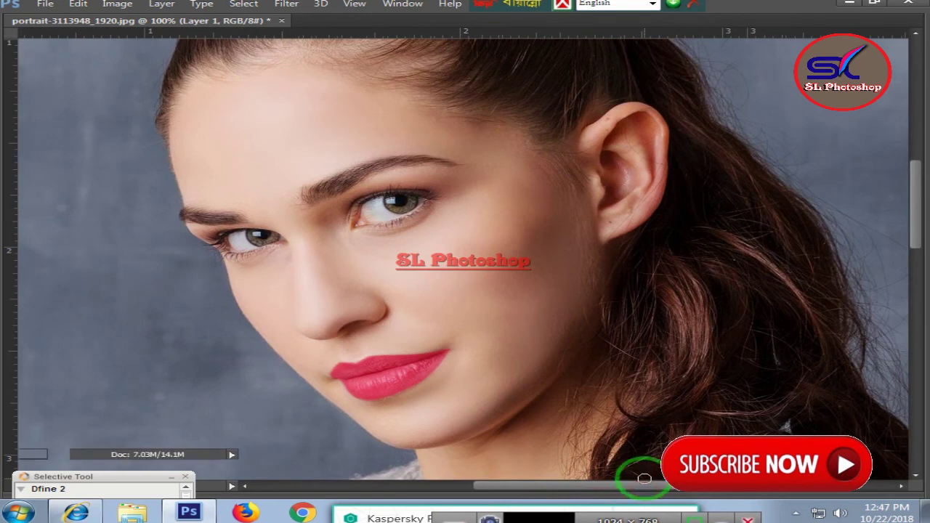
# - Compare Layer 1 against the original again, ending on the retouched portrait full-window
pyautogui.press('Tab')
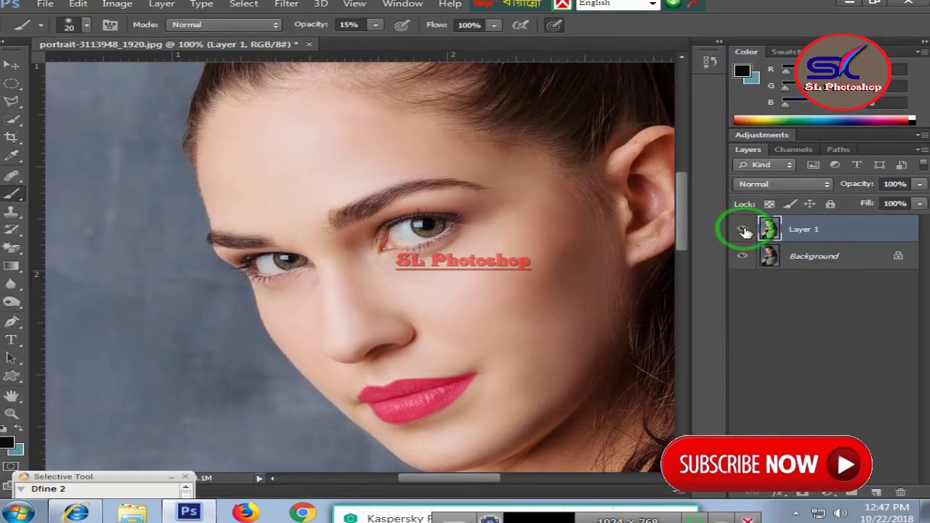
pyautogui.click(742, 229)
pyautogui.press('Tab')
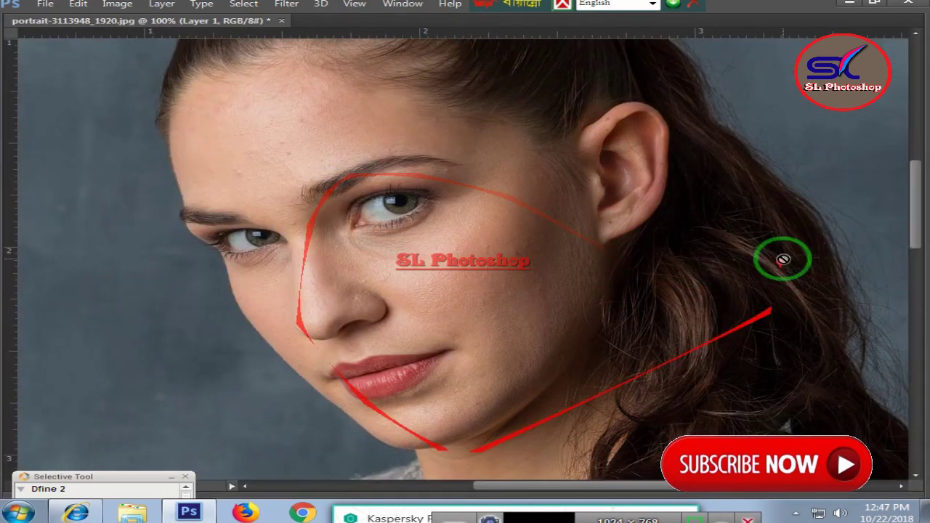
pyautogui.press('Tab')
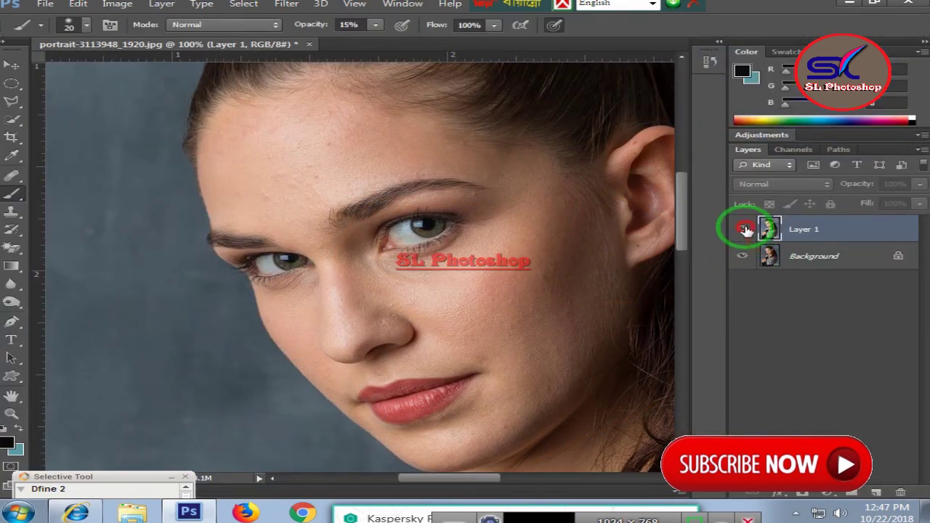
pyautogui.click(746, 229)
pyautogui.press('Tab')
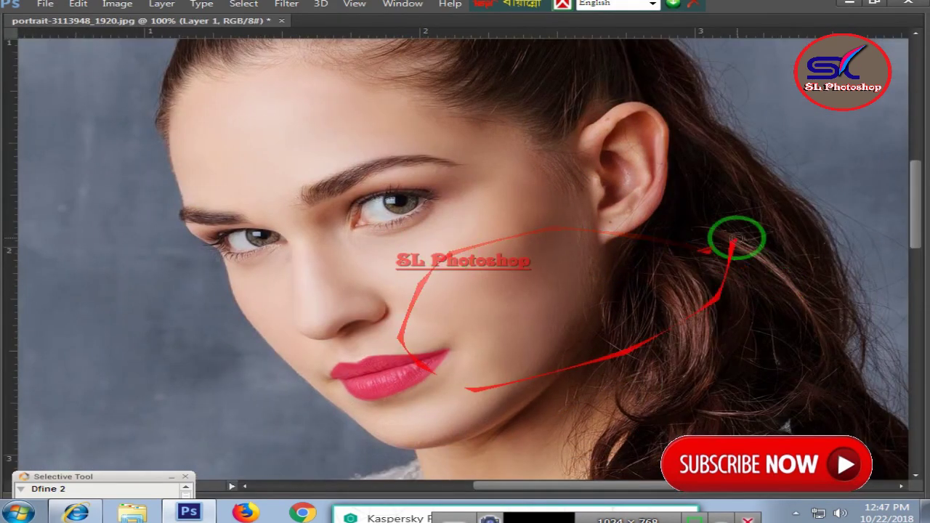